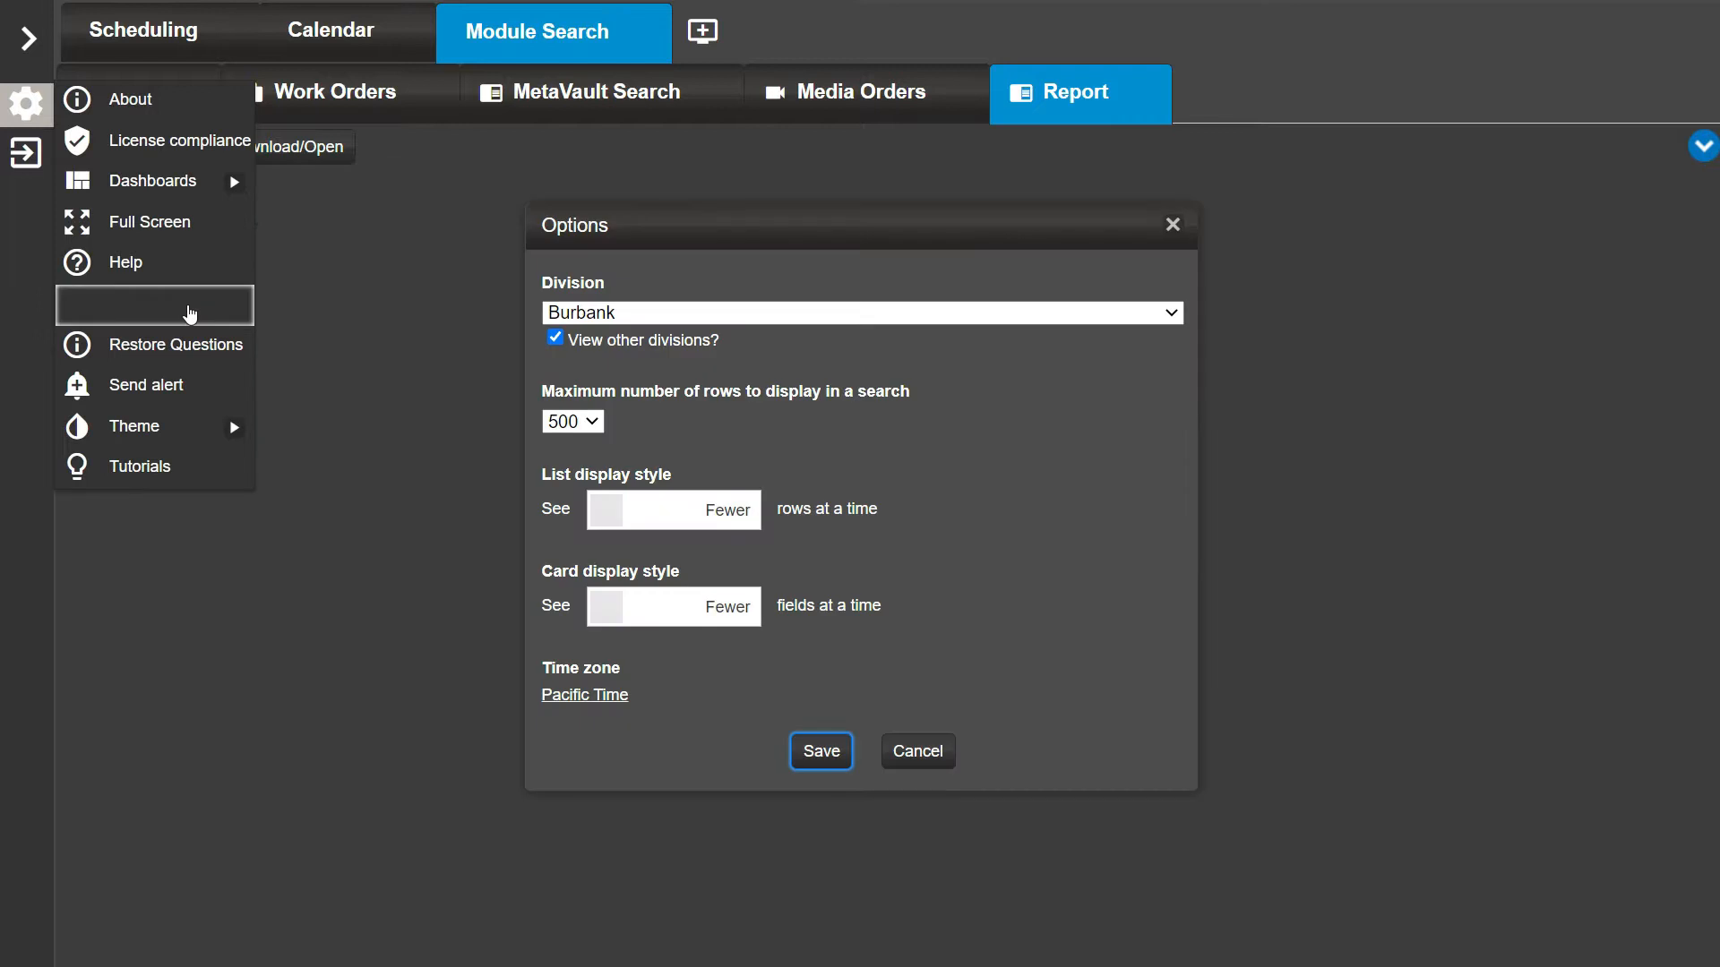
Change the division in the options to New York and save the setting
click(607, 316)
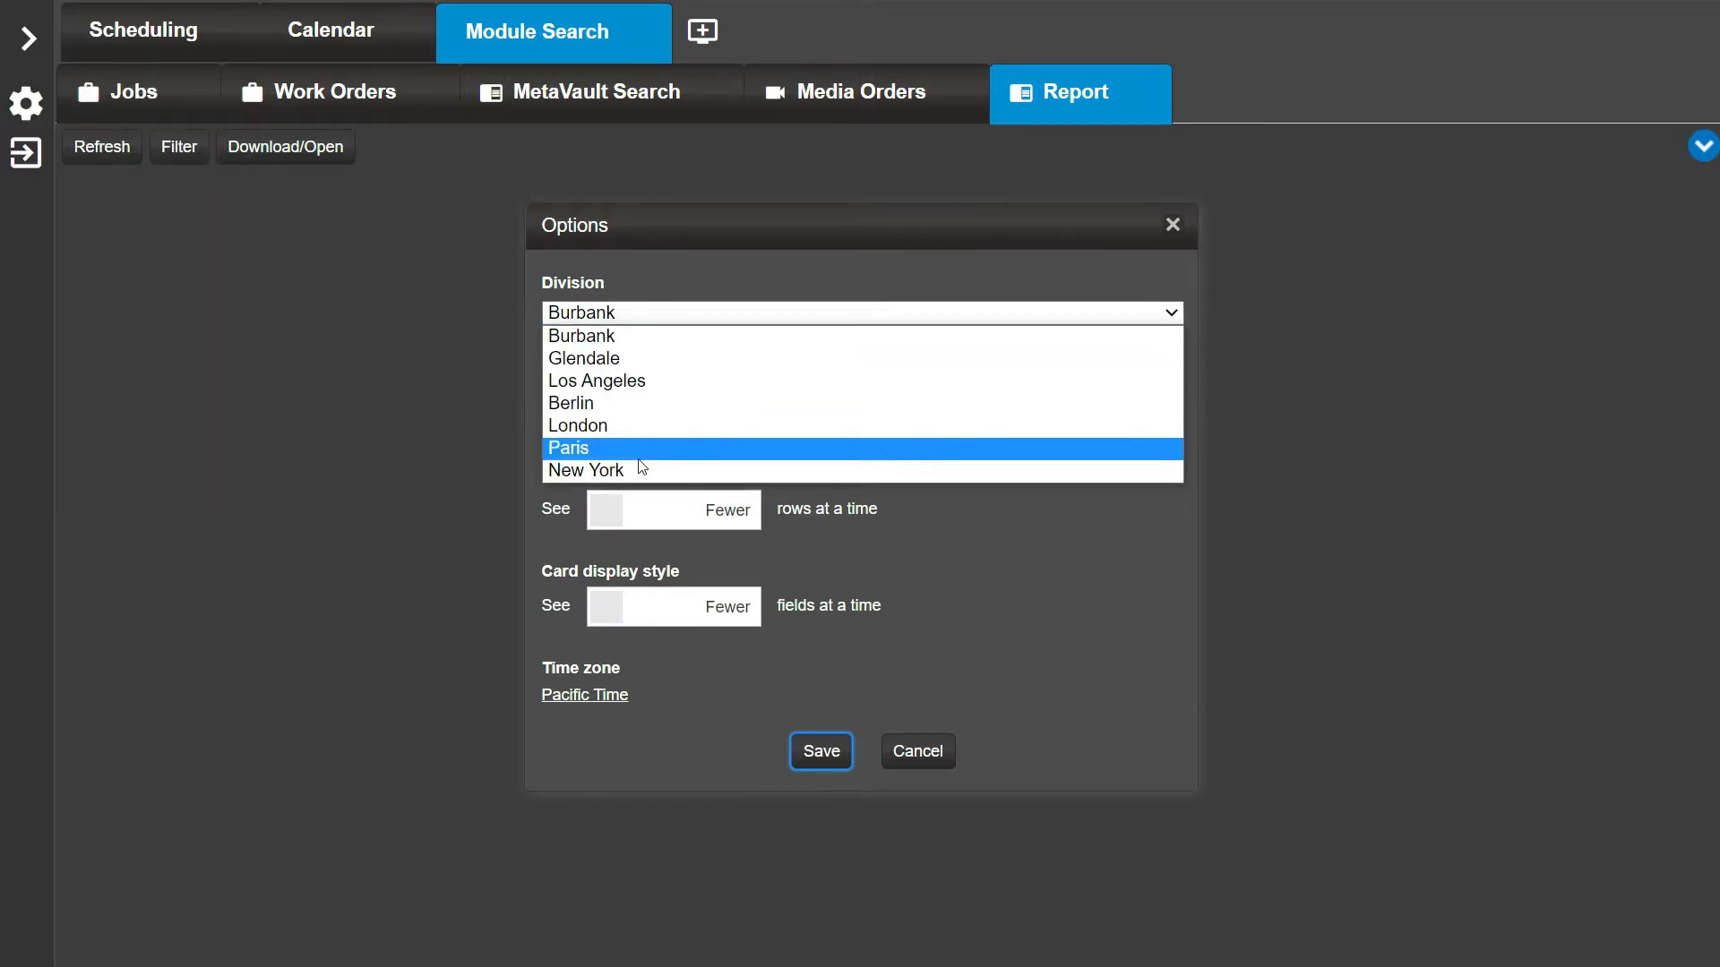
click(640, 469)
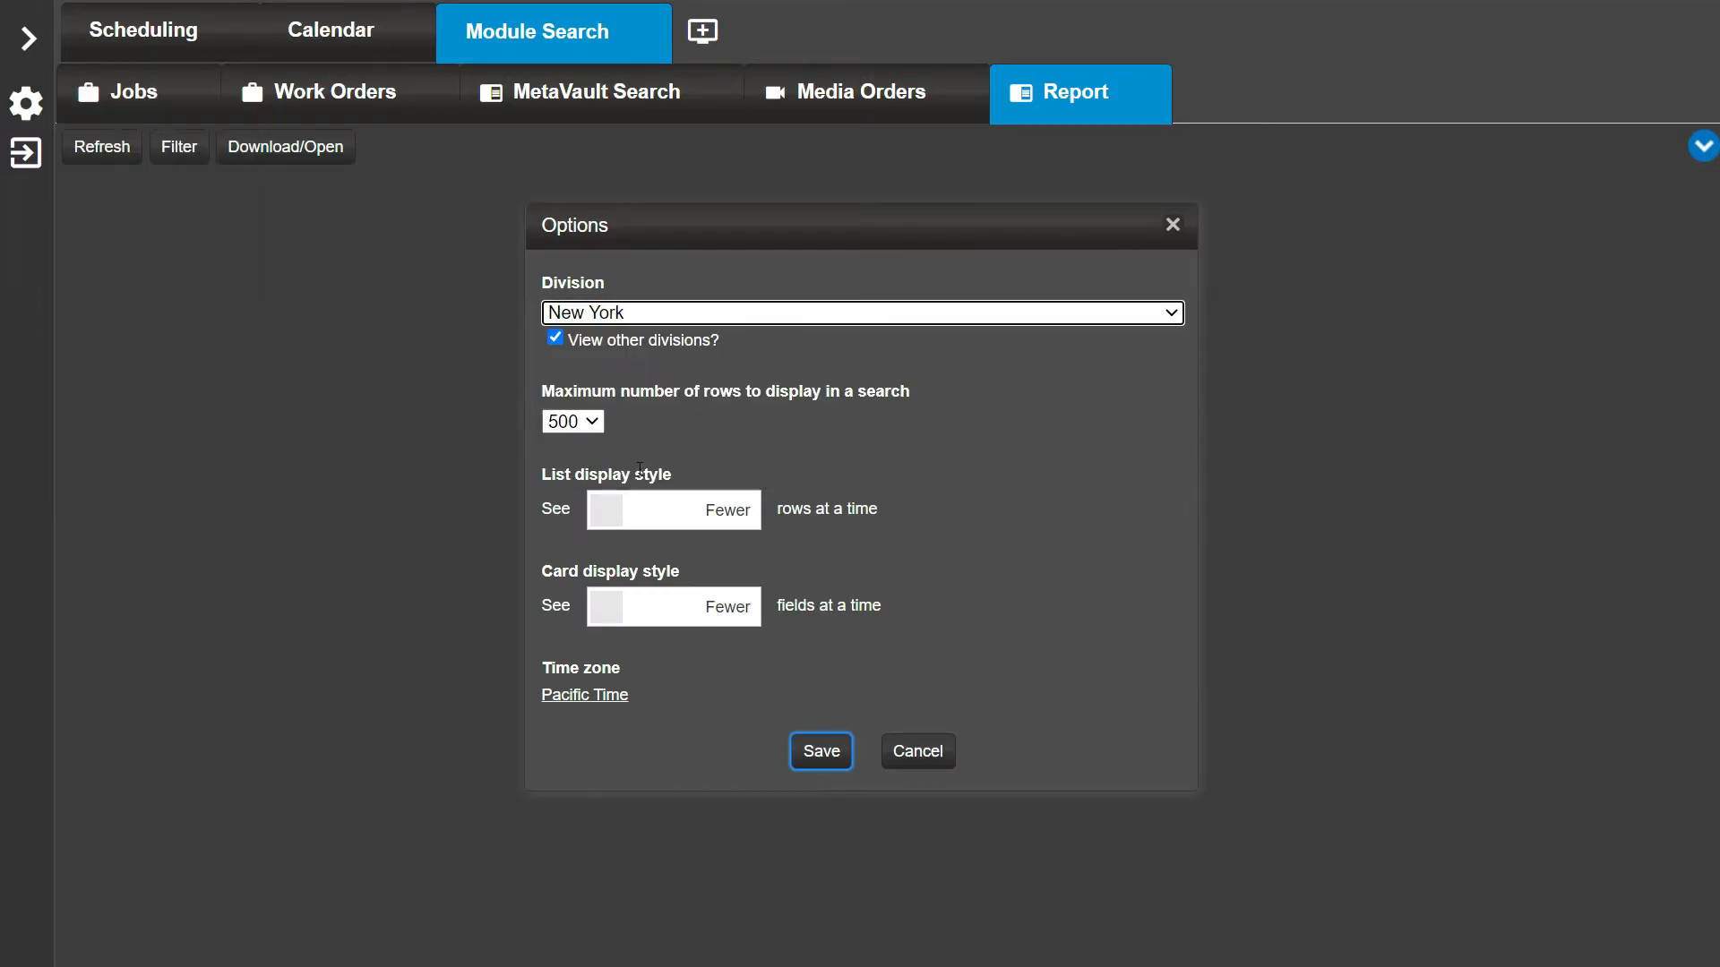
click(817, 750)
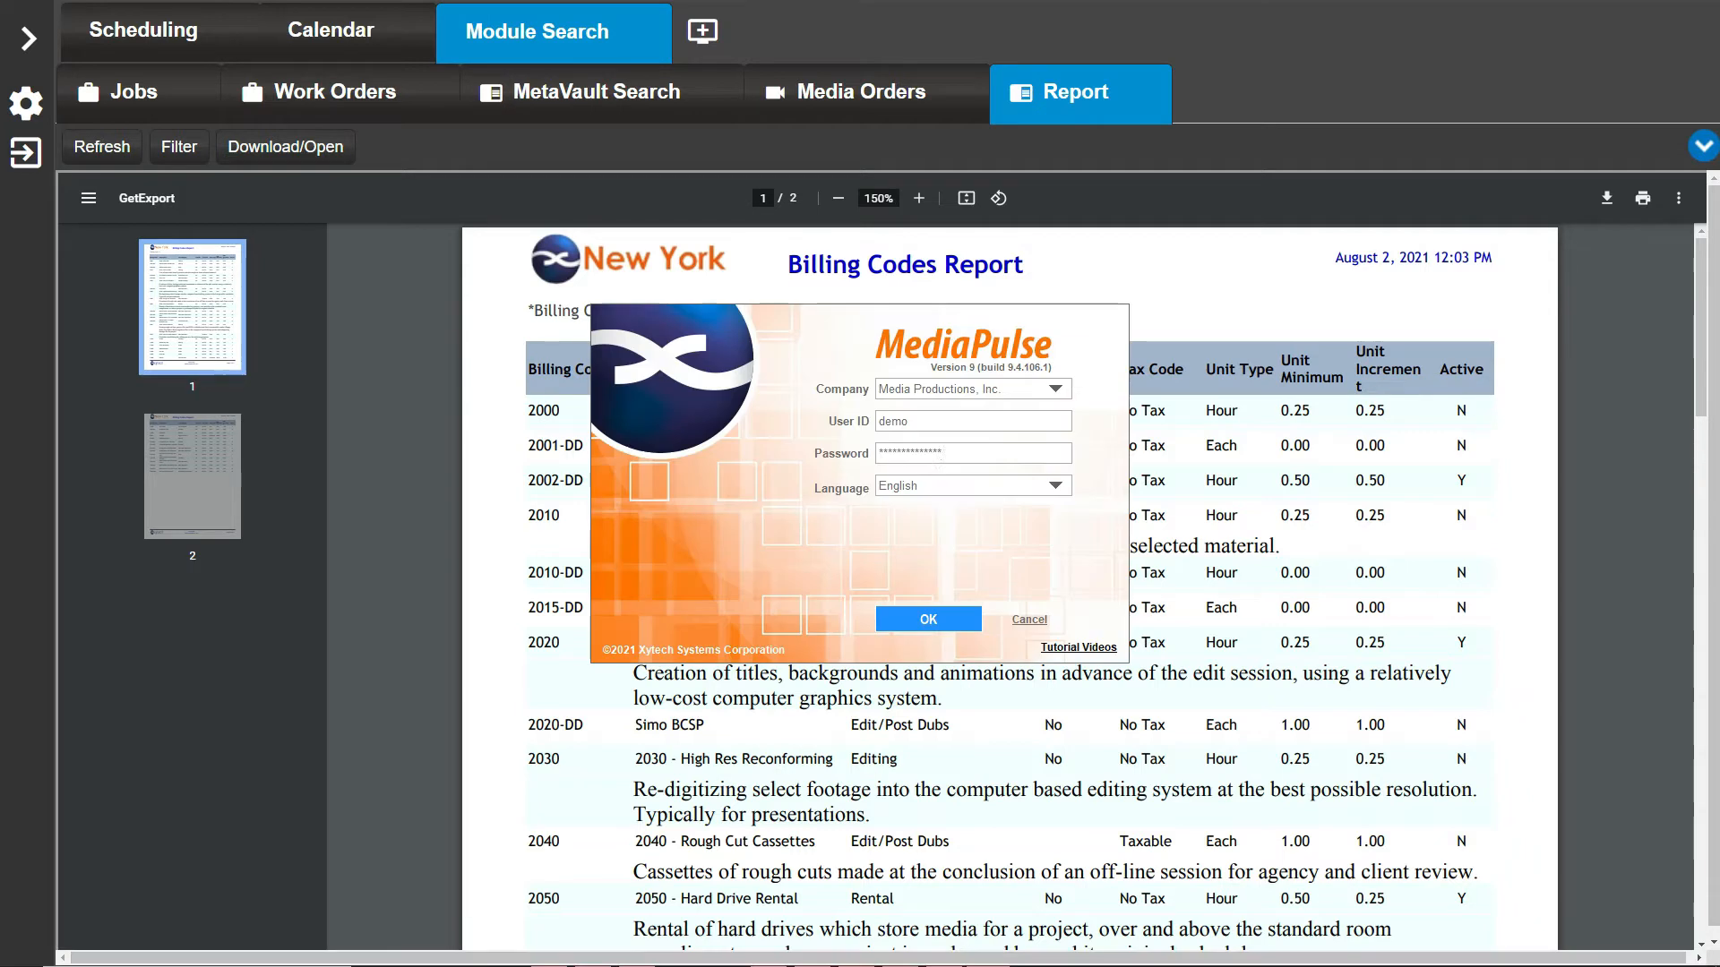
Sign in to the MediaPulse desktop client with the prefilled credentials and open the System module's Report Templates list
click(960, 625)
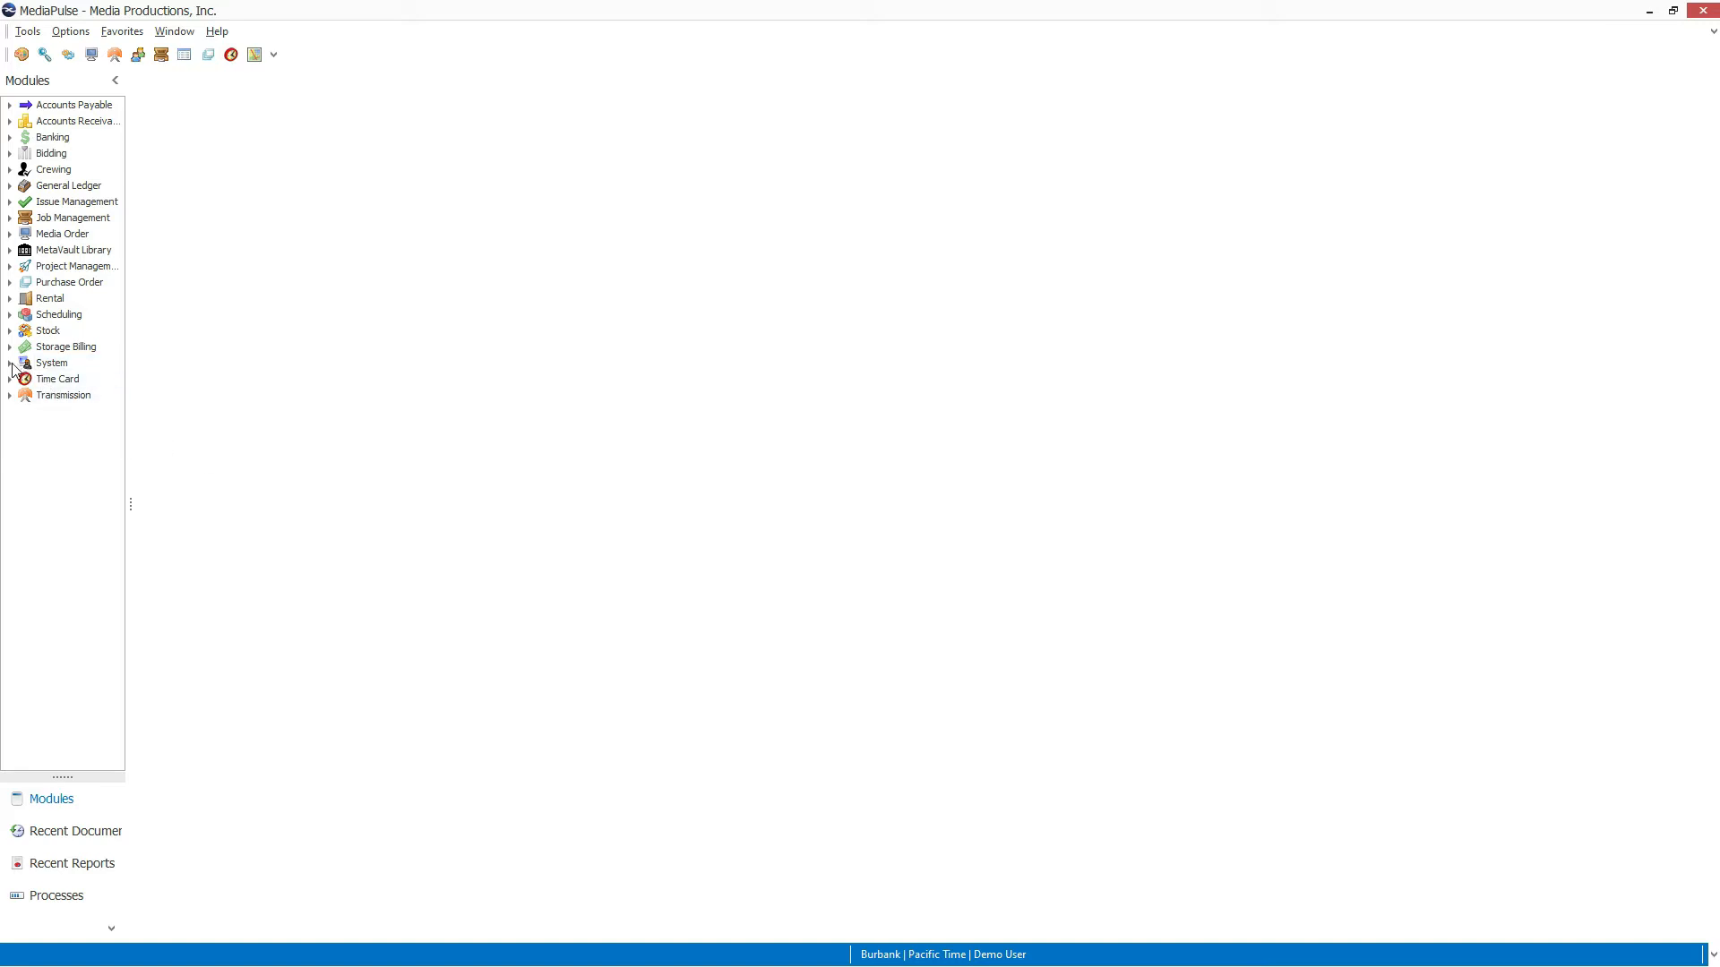
click(10, 364)
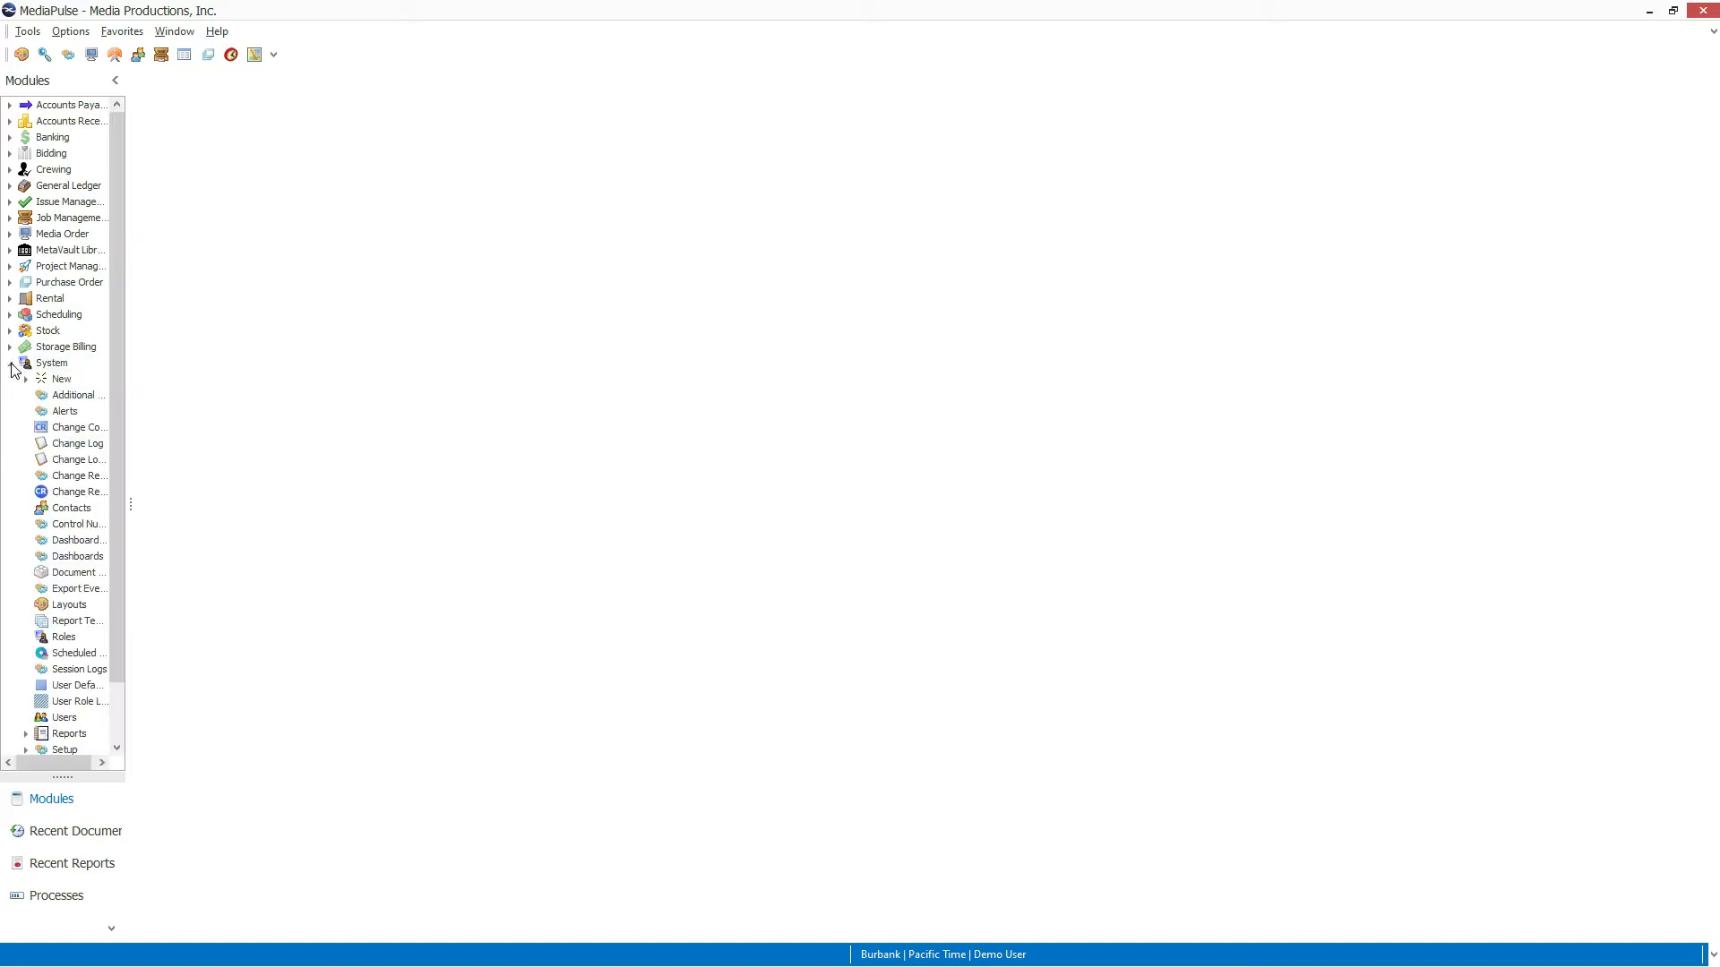
click(55, 622)
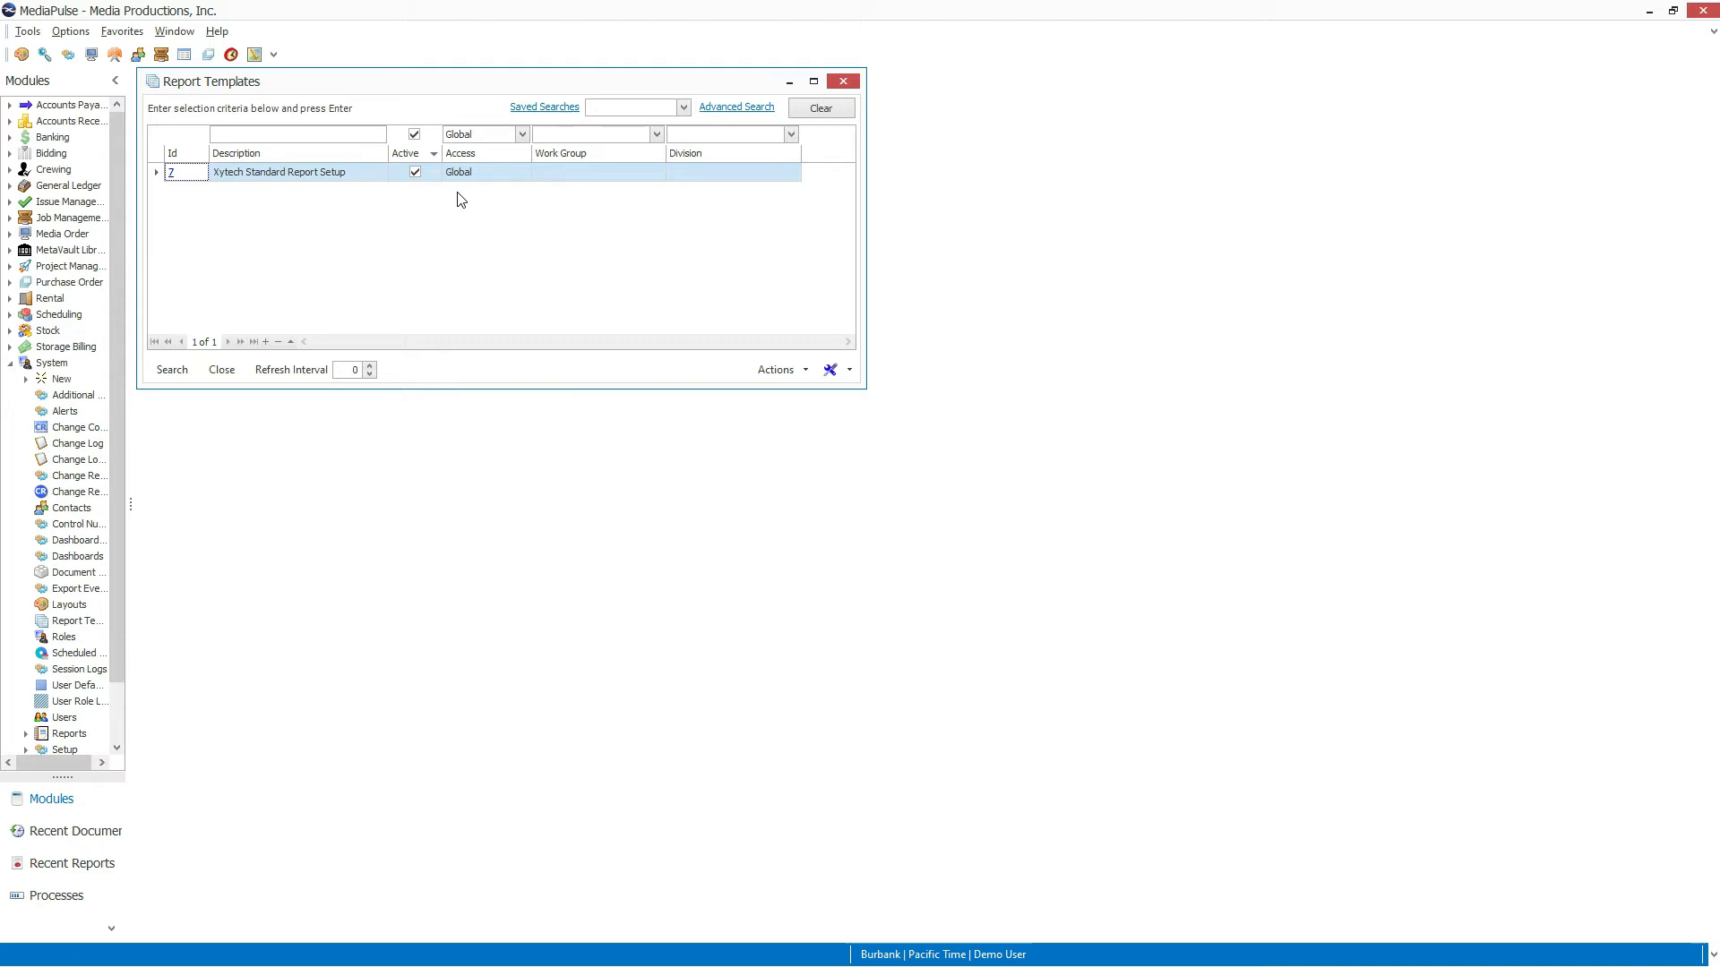
Deactivate the Xytech Standard Report Setup template, then save and close it
double_click(170, 176)
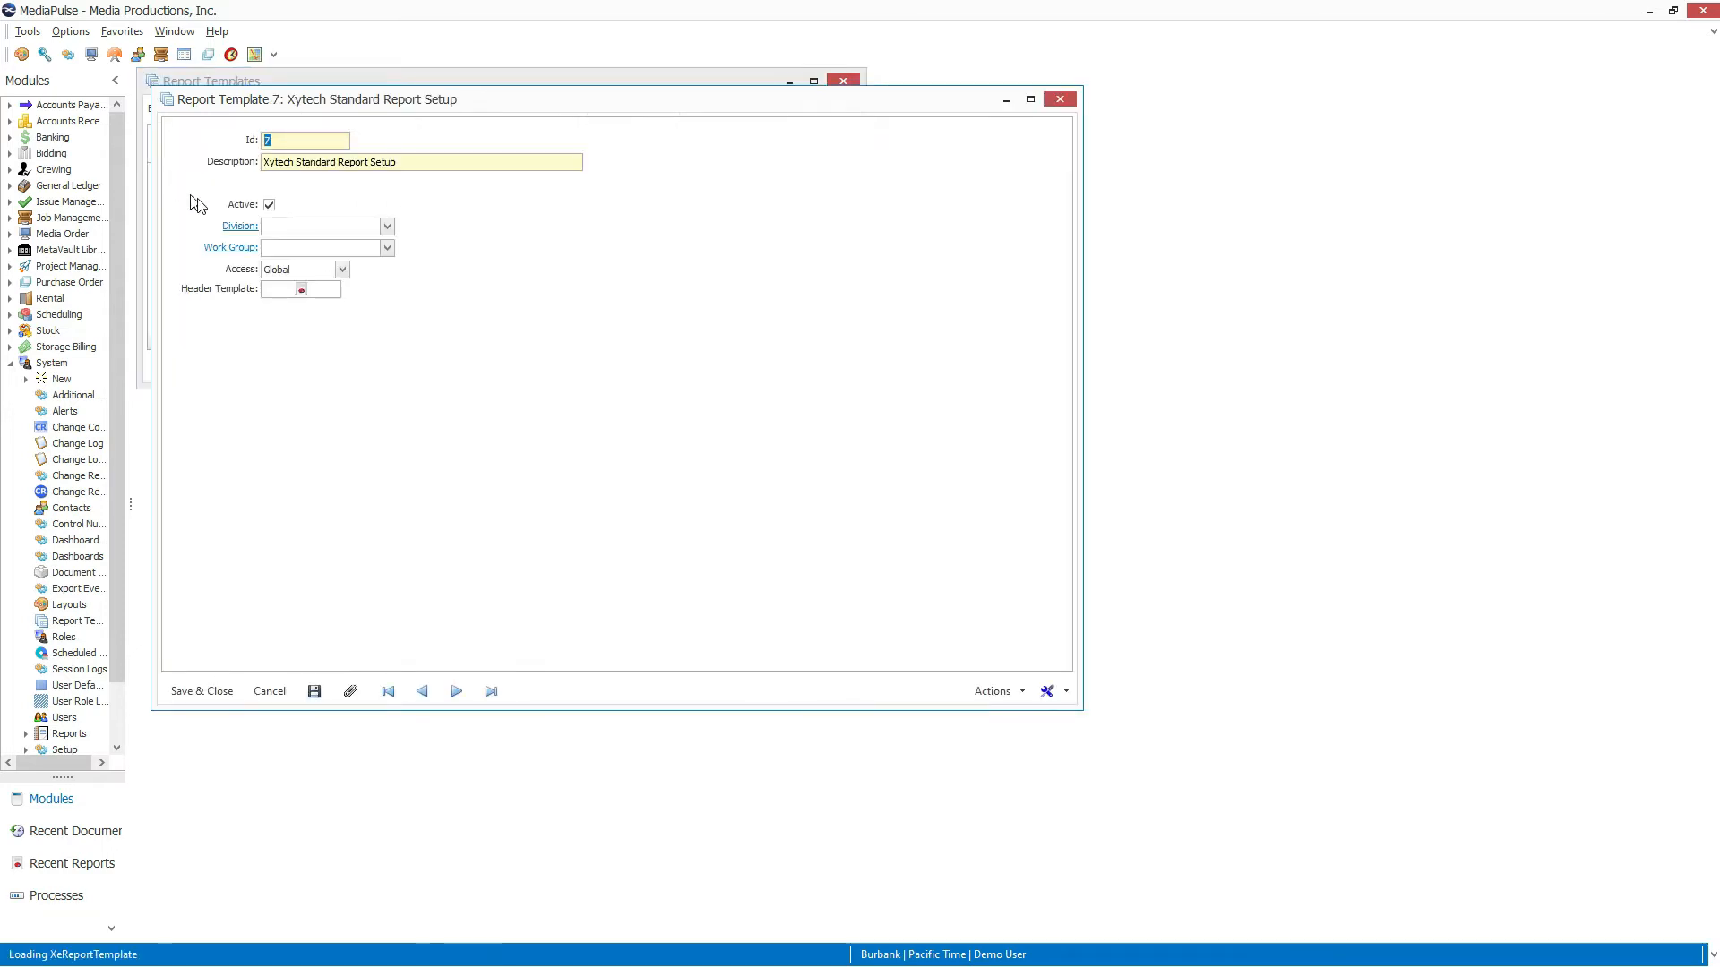
click(268, 206)
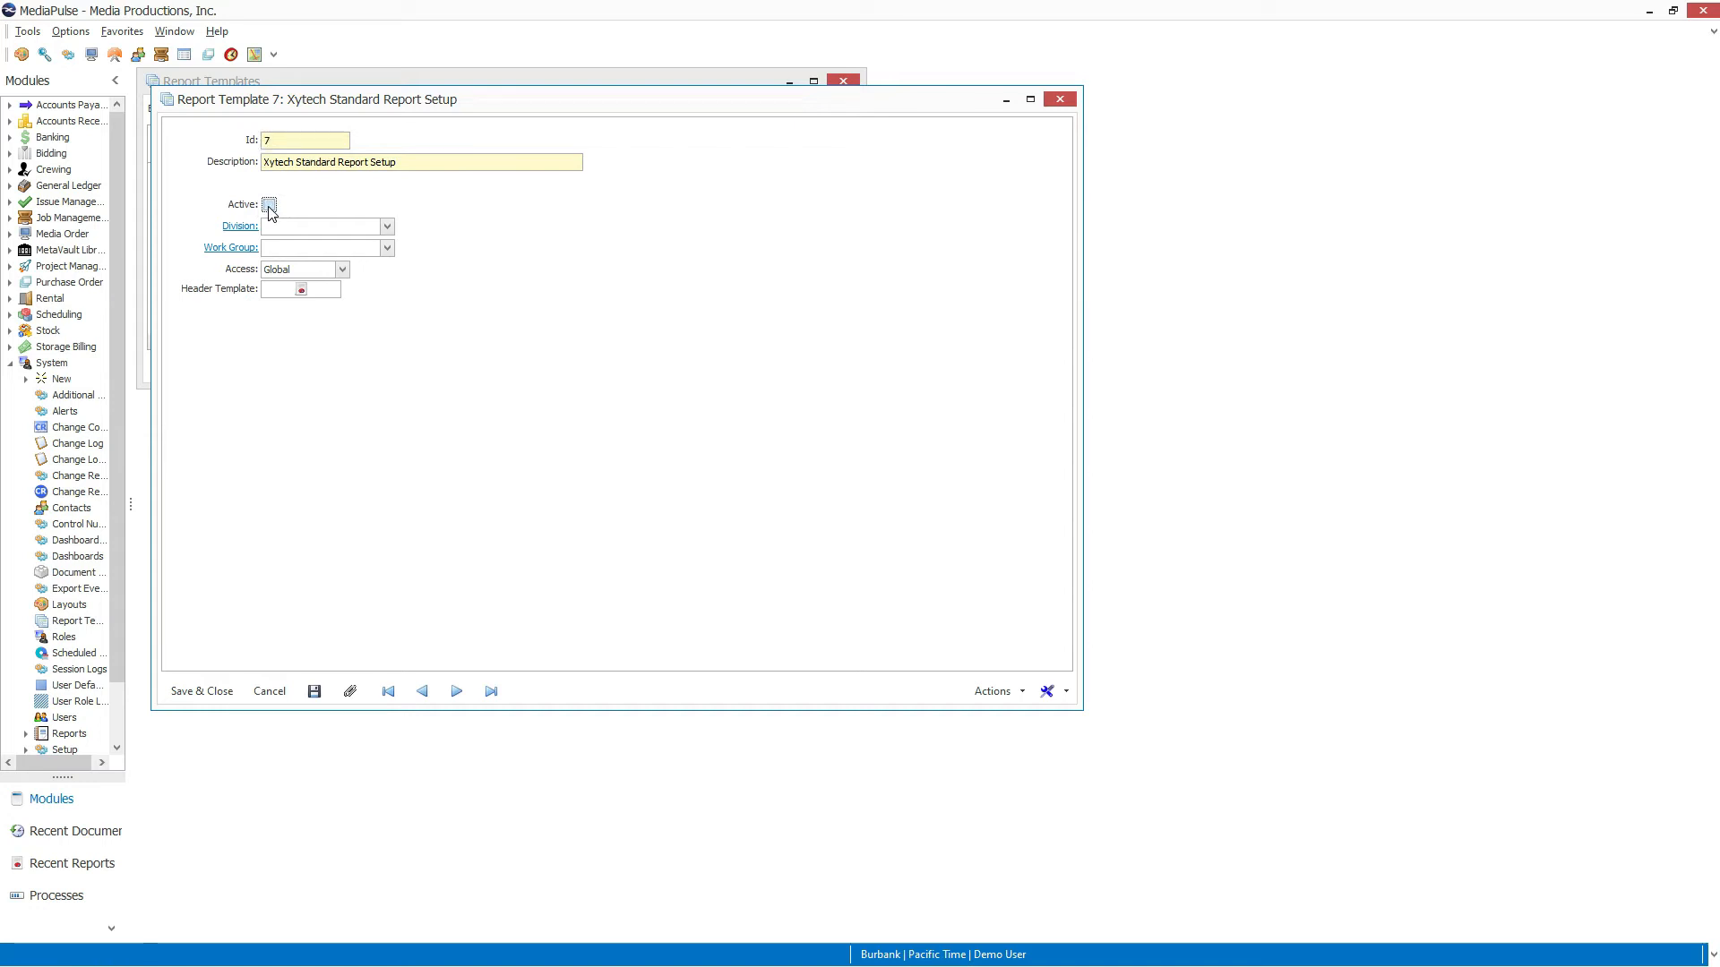
click(211, 697)
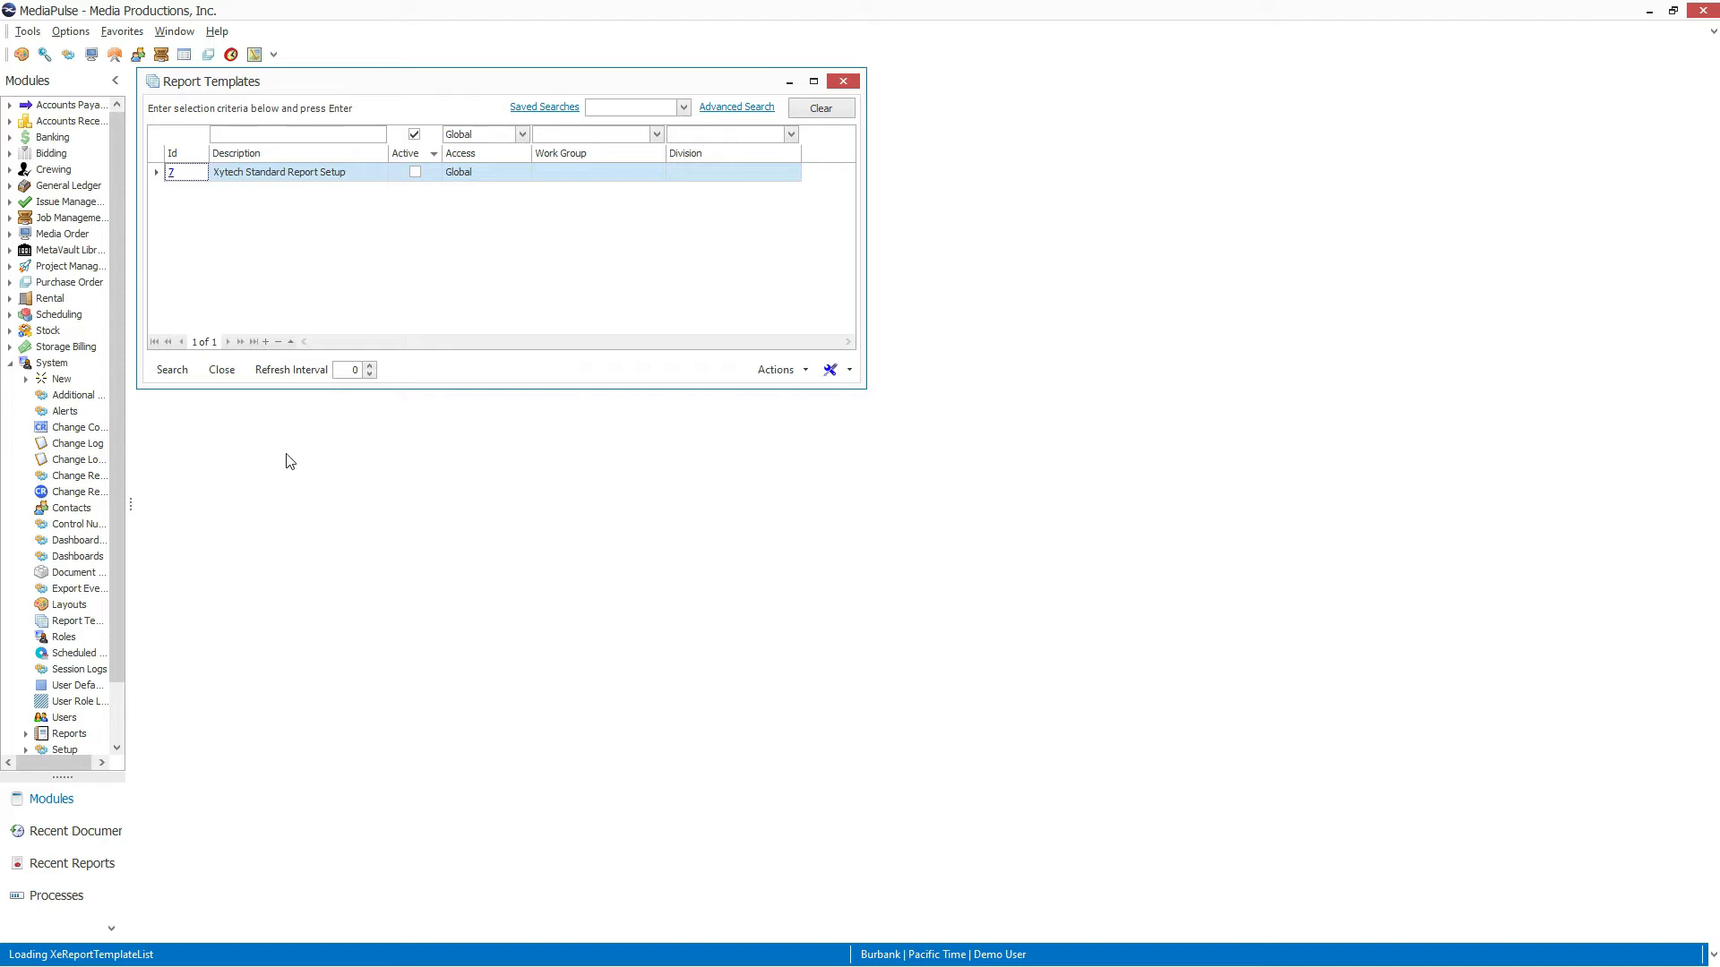
Duplicate the Xytech Standard Report Setup template in a separate window and set the copy's Id to 11
right_click(325, 182)
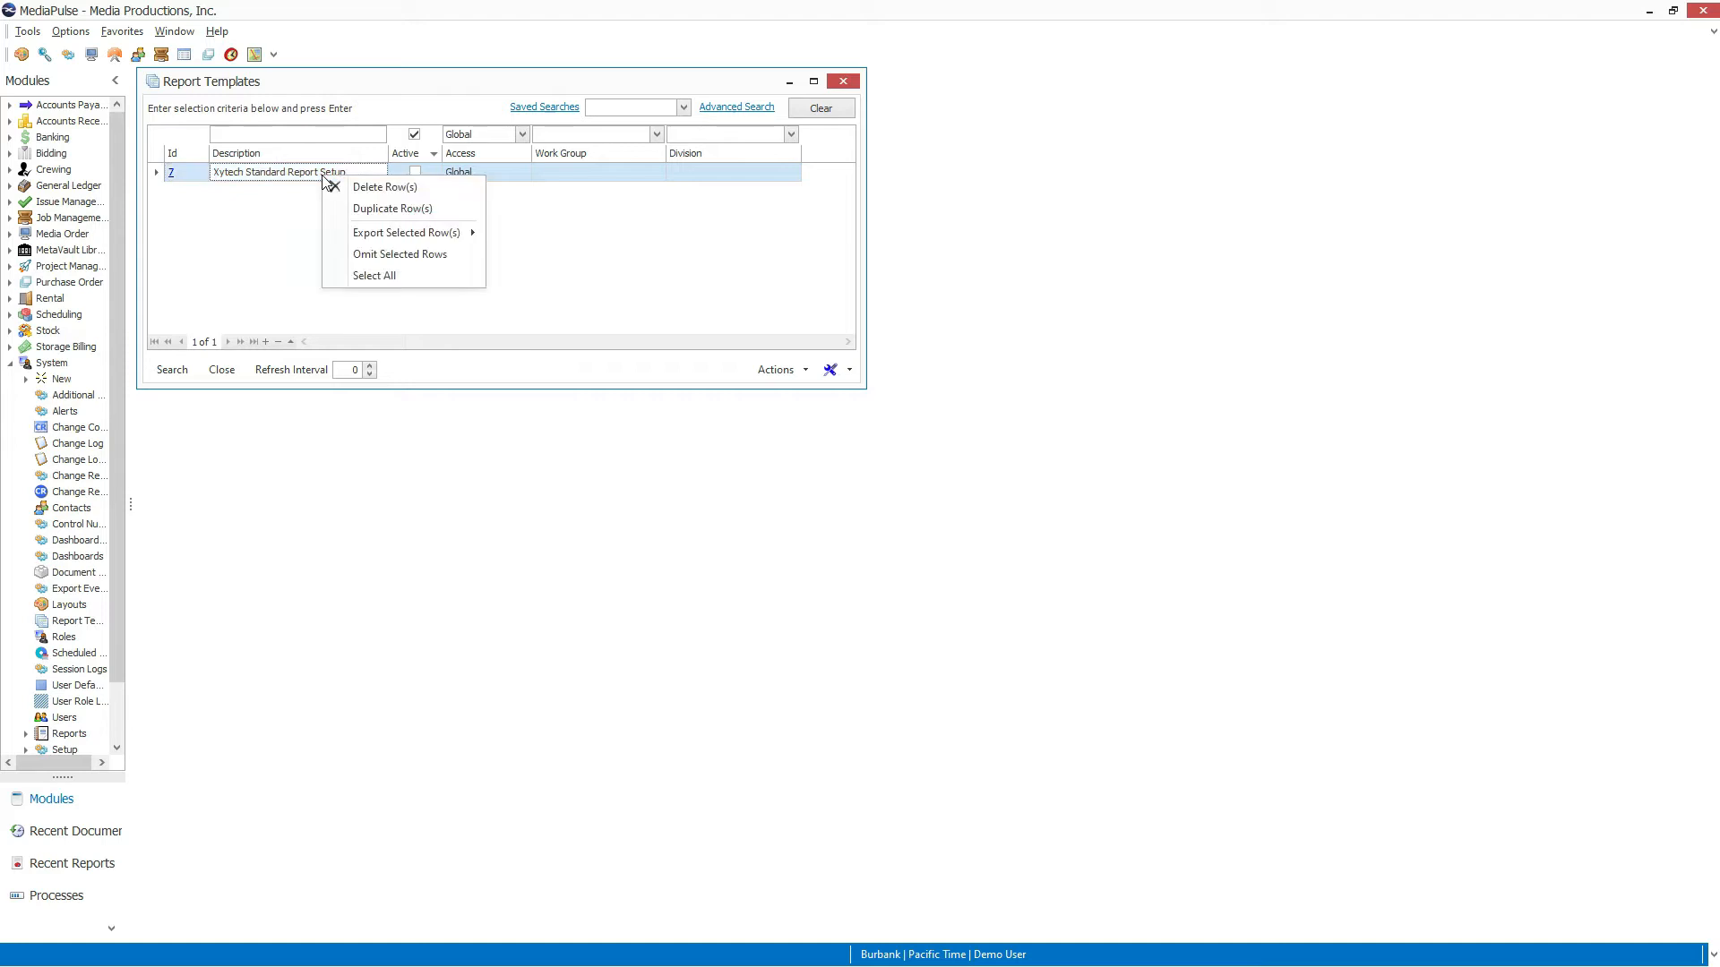
click(458, 220)
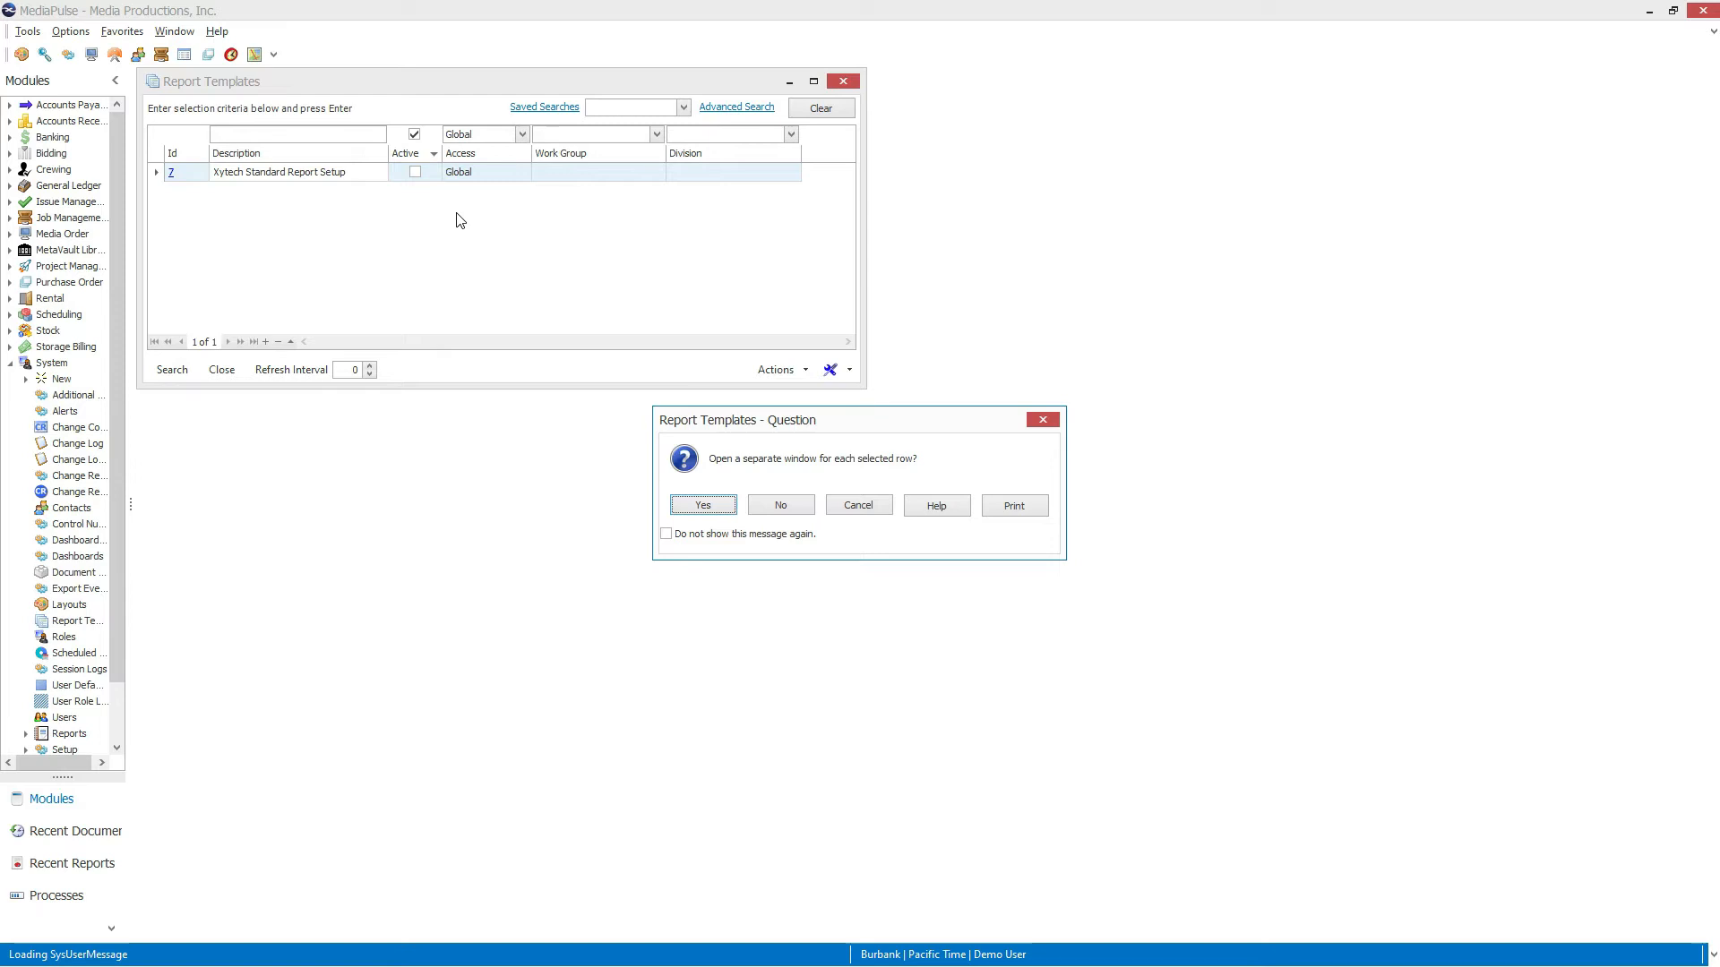
click(719, 514)
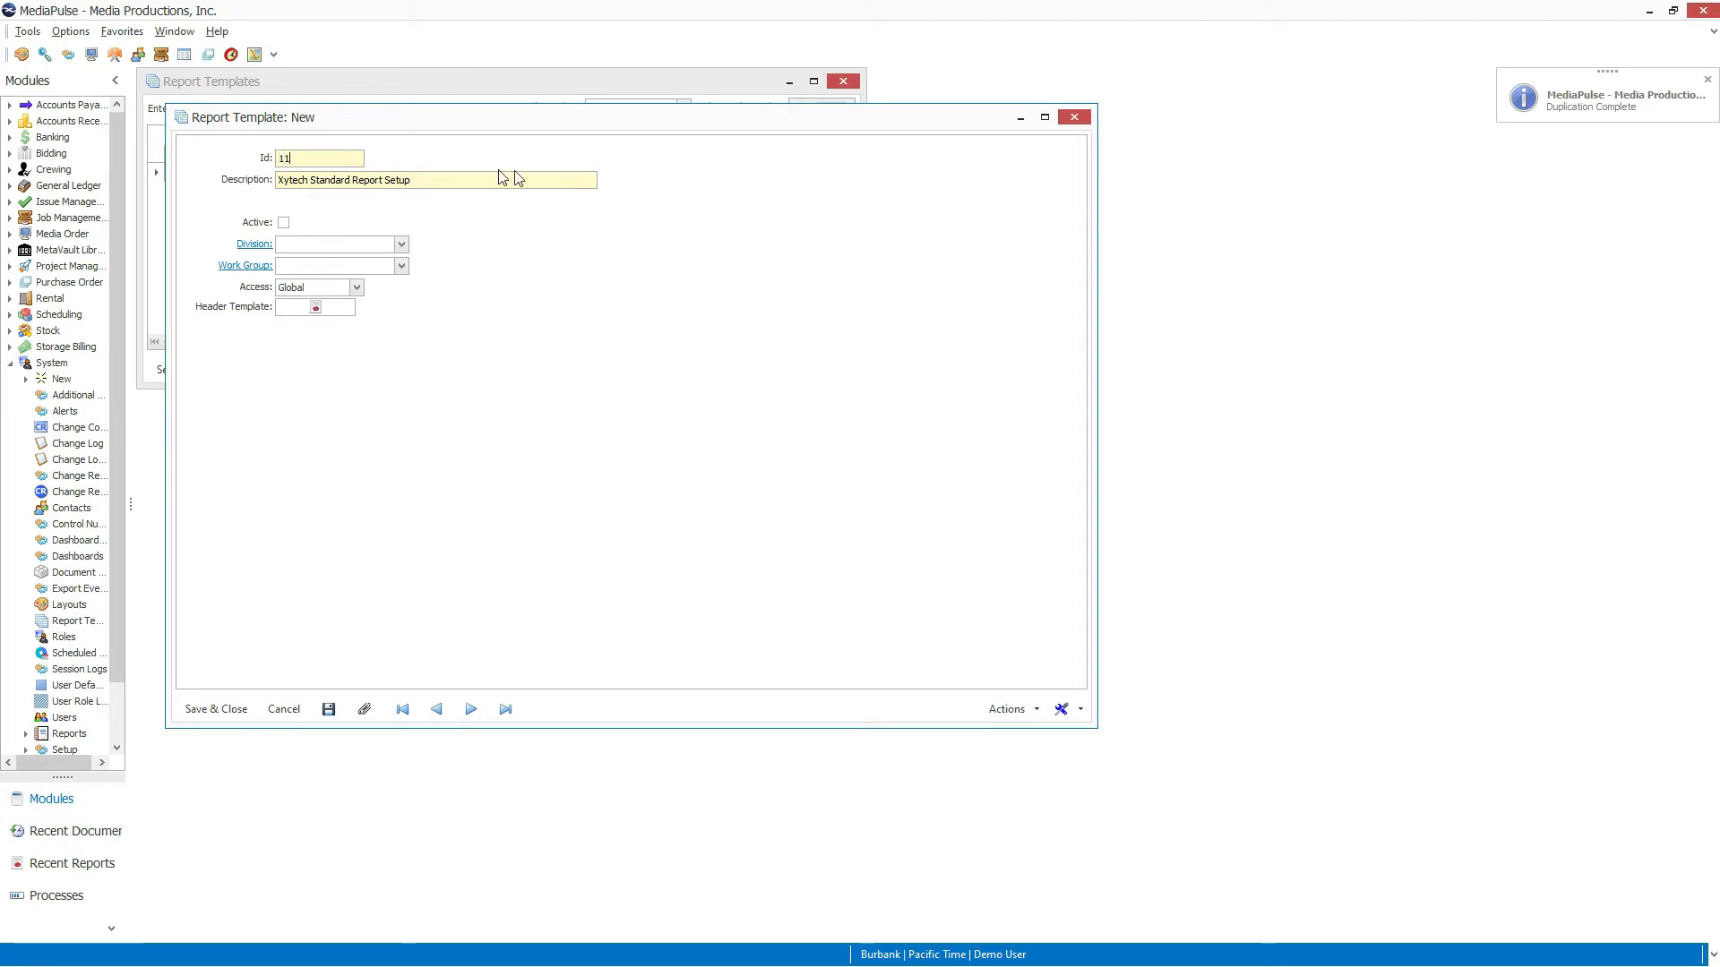
Describe the duplicated template as Burbank Template, make it active, assign it to the Burbank division and save it
drag(480, 179, 142, 177)
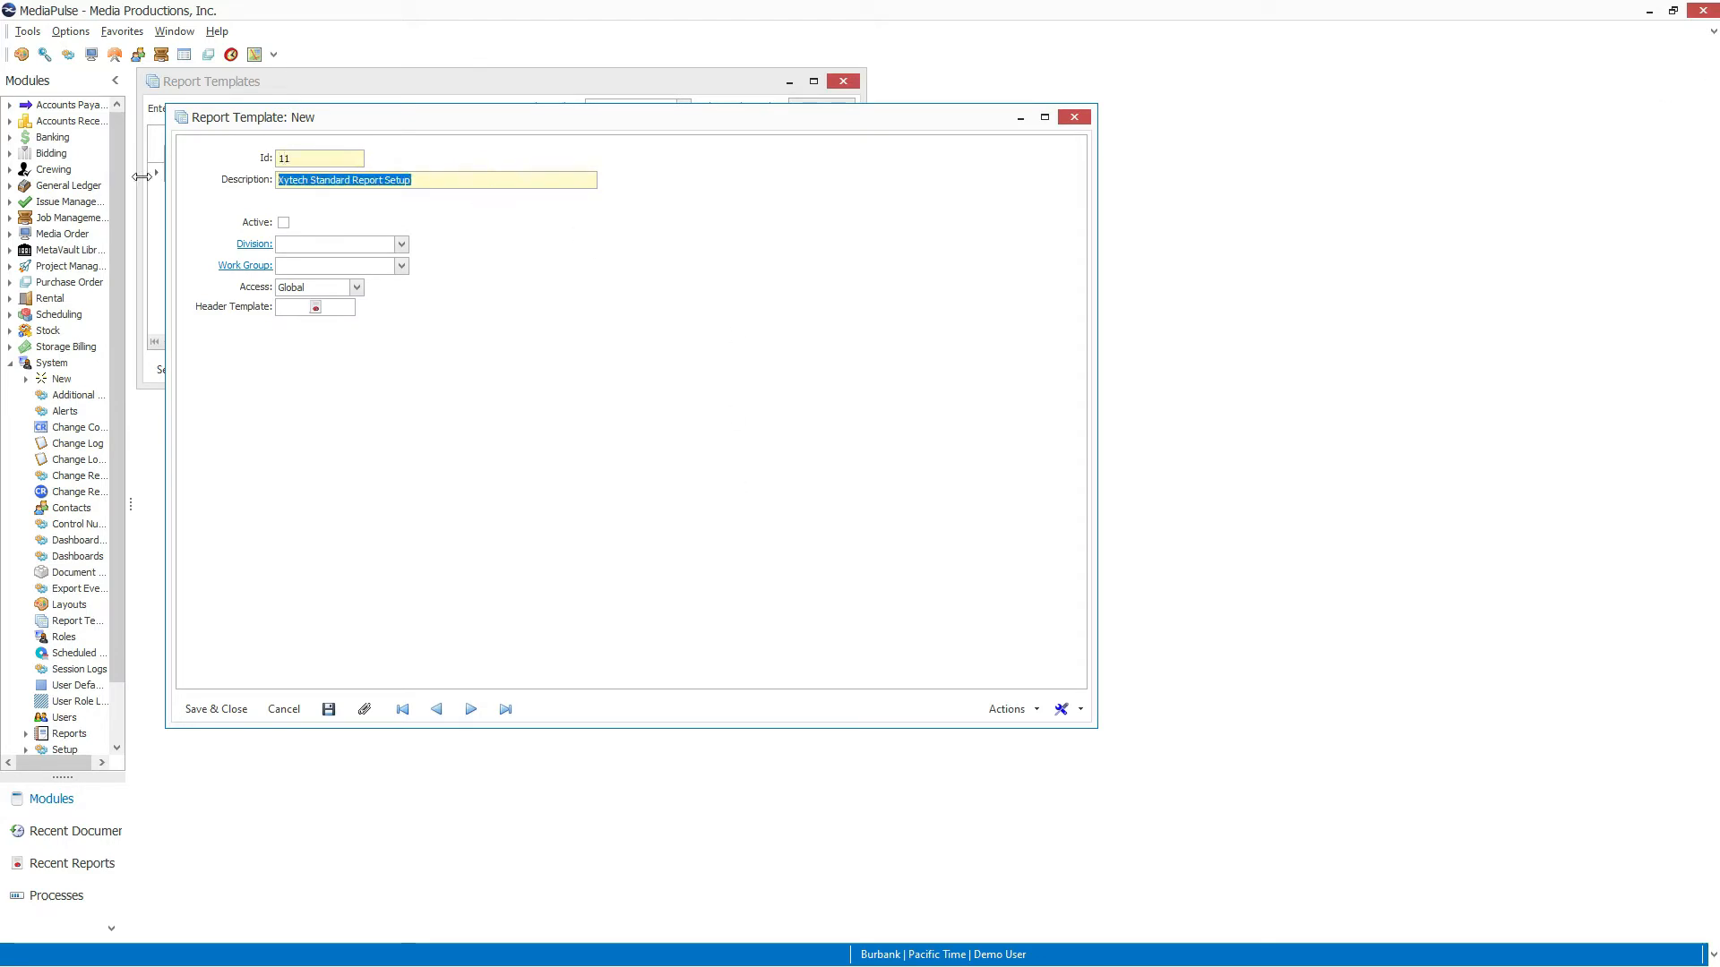
text(Burbank Template)
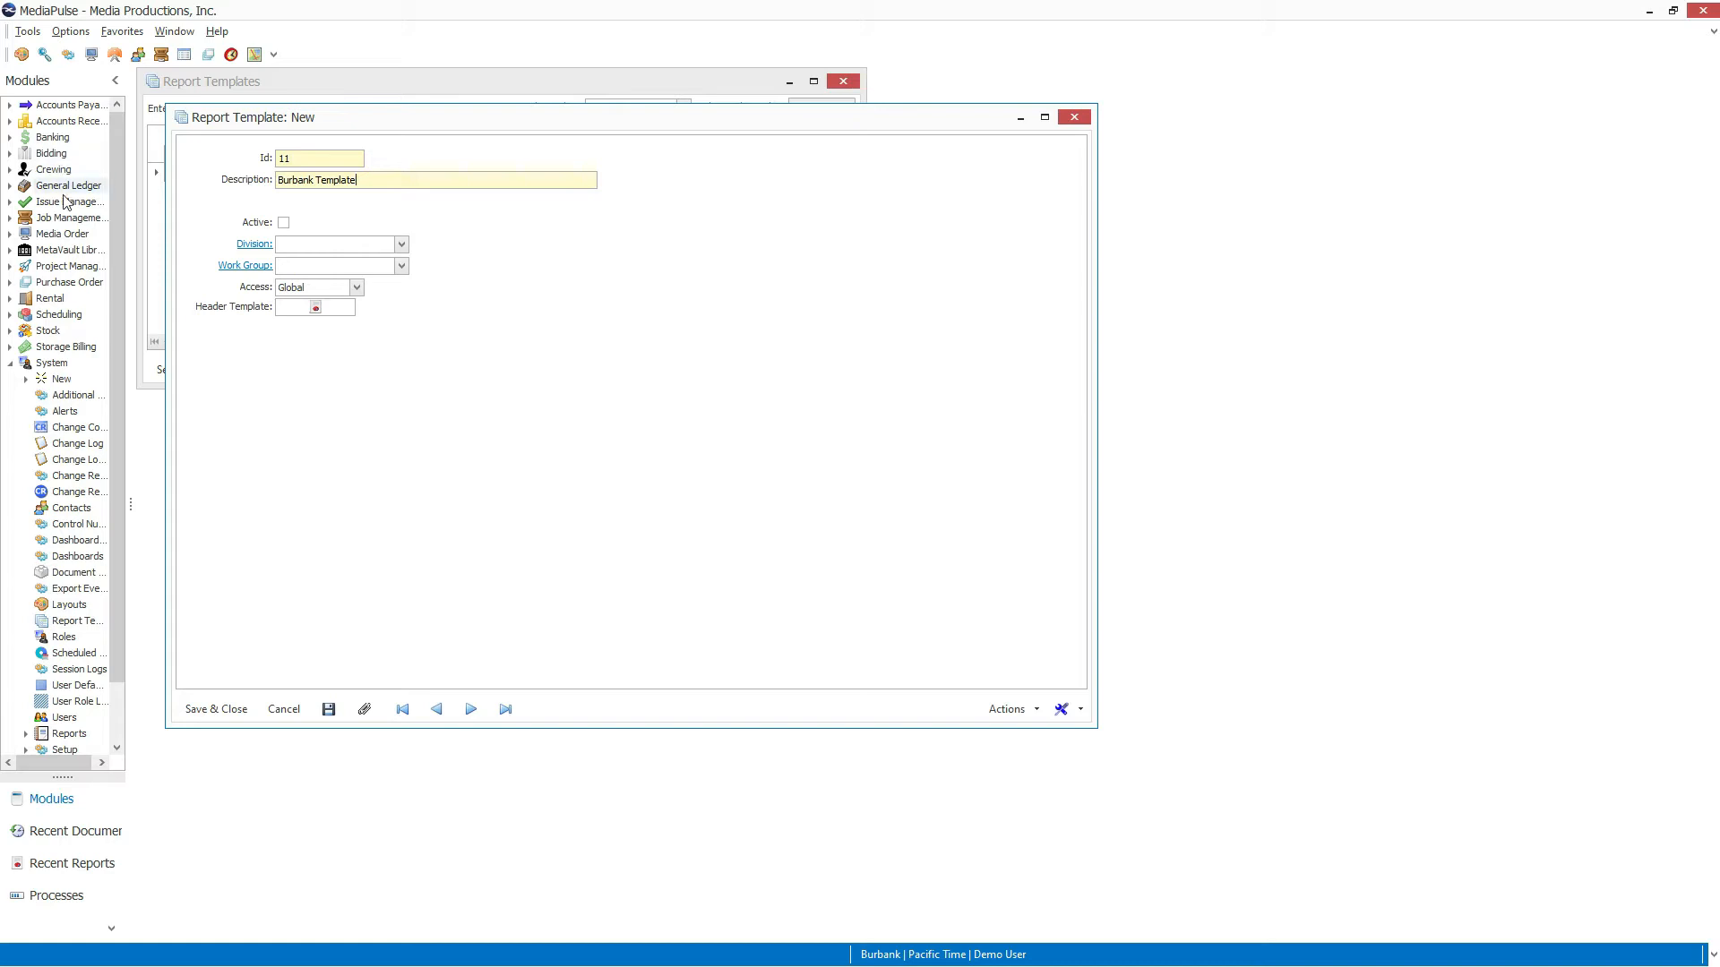
click(283, 223)
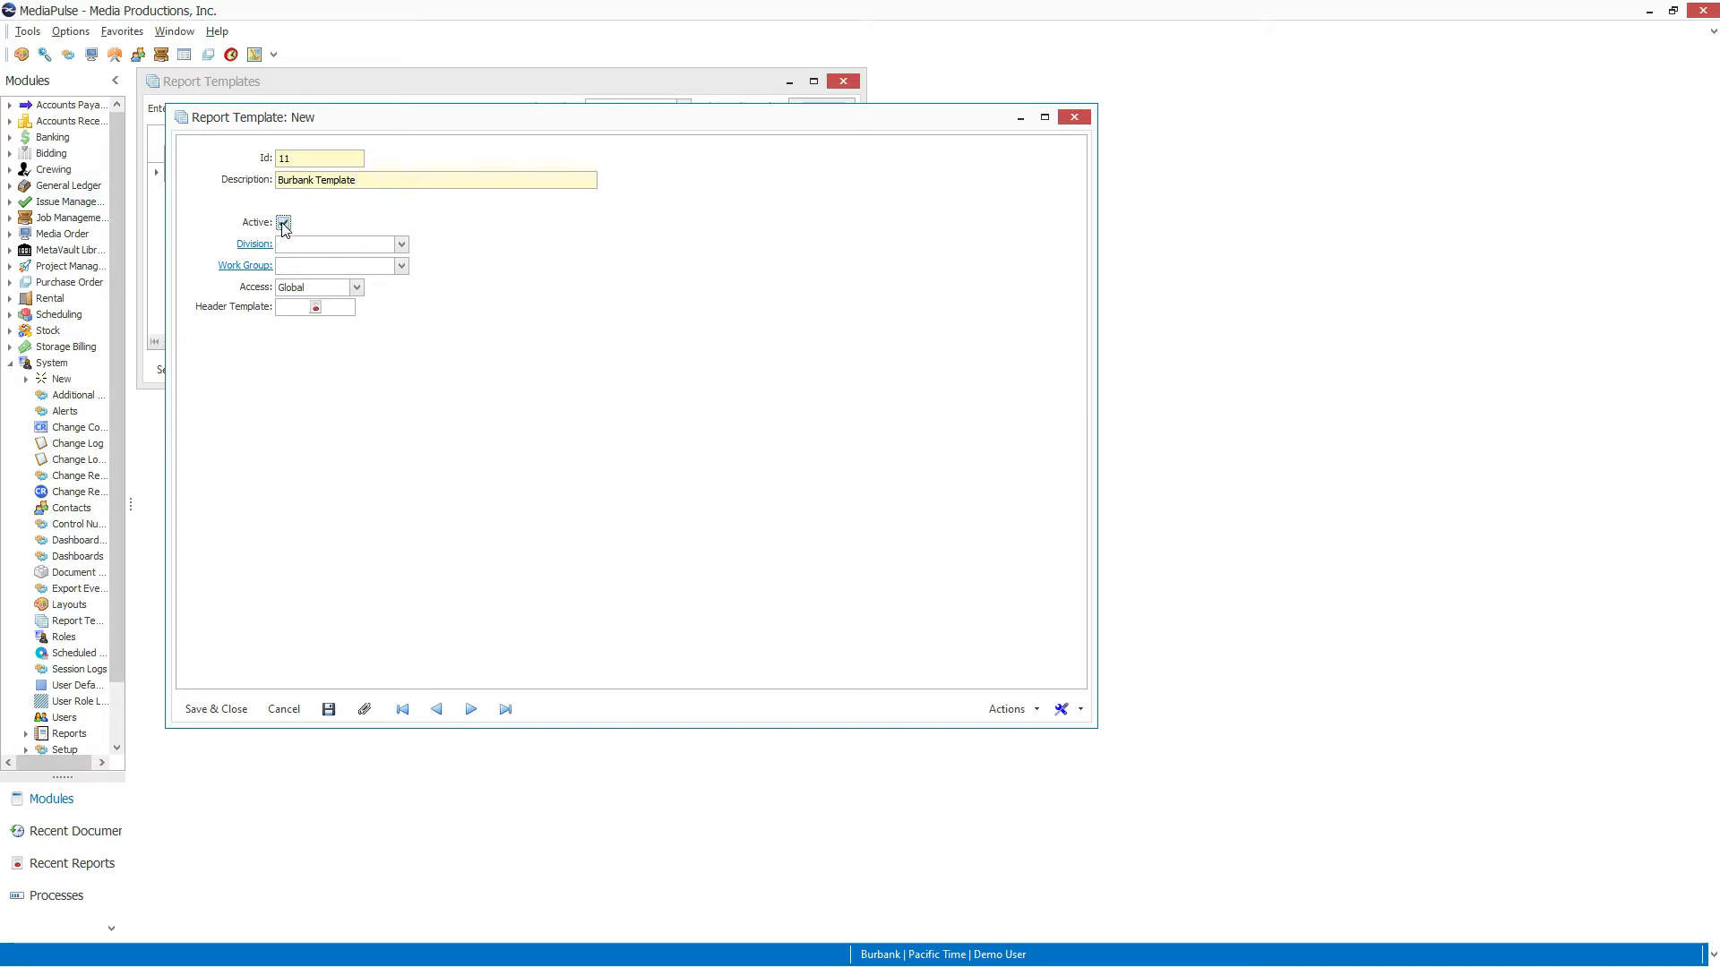
click(401, 245)
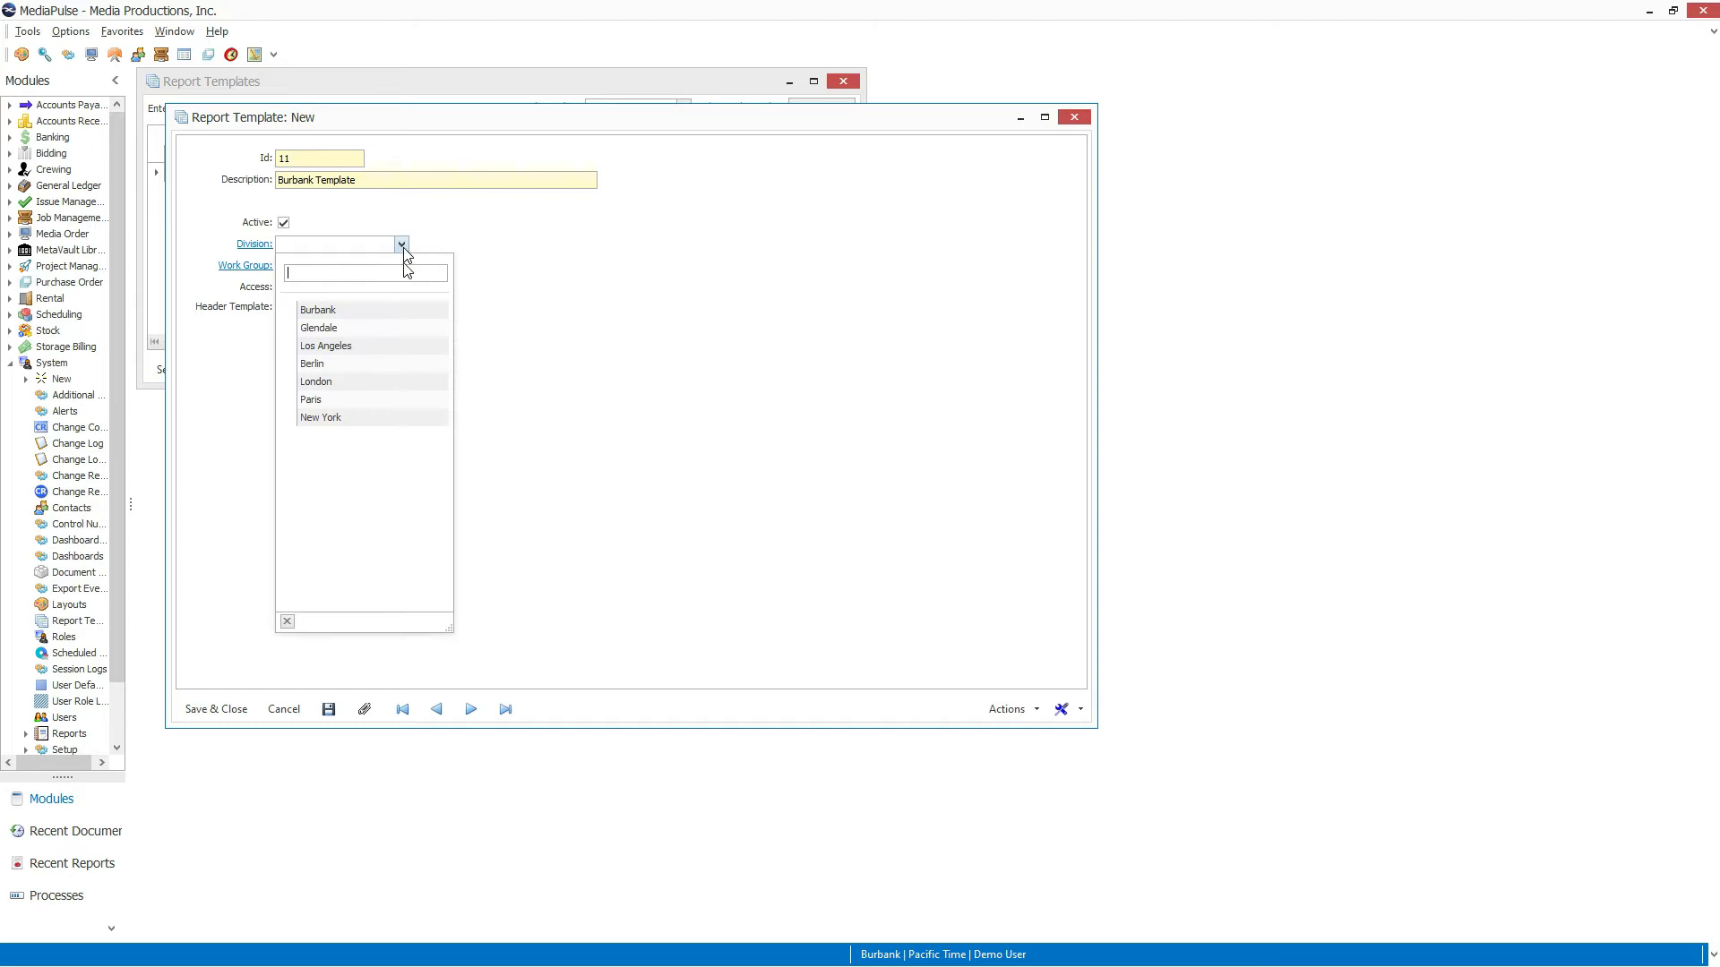
click(391, 317)
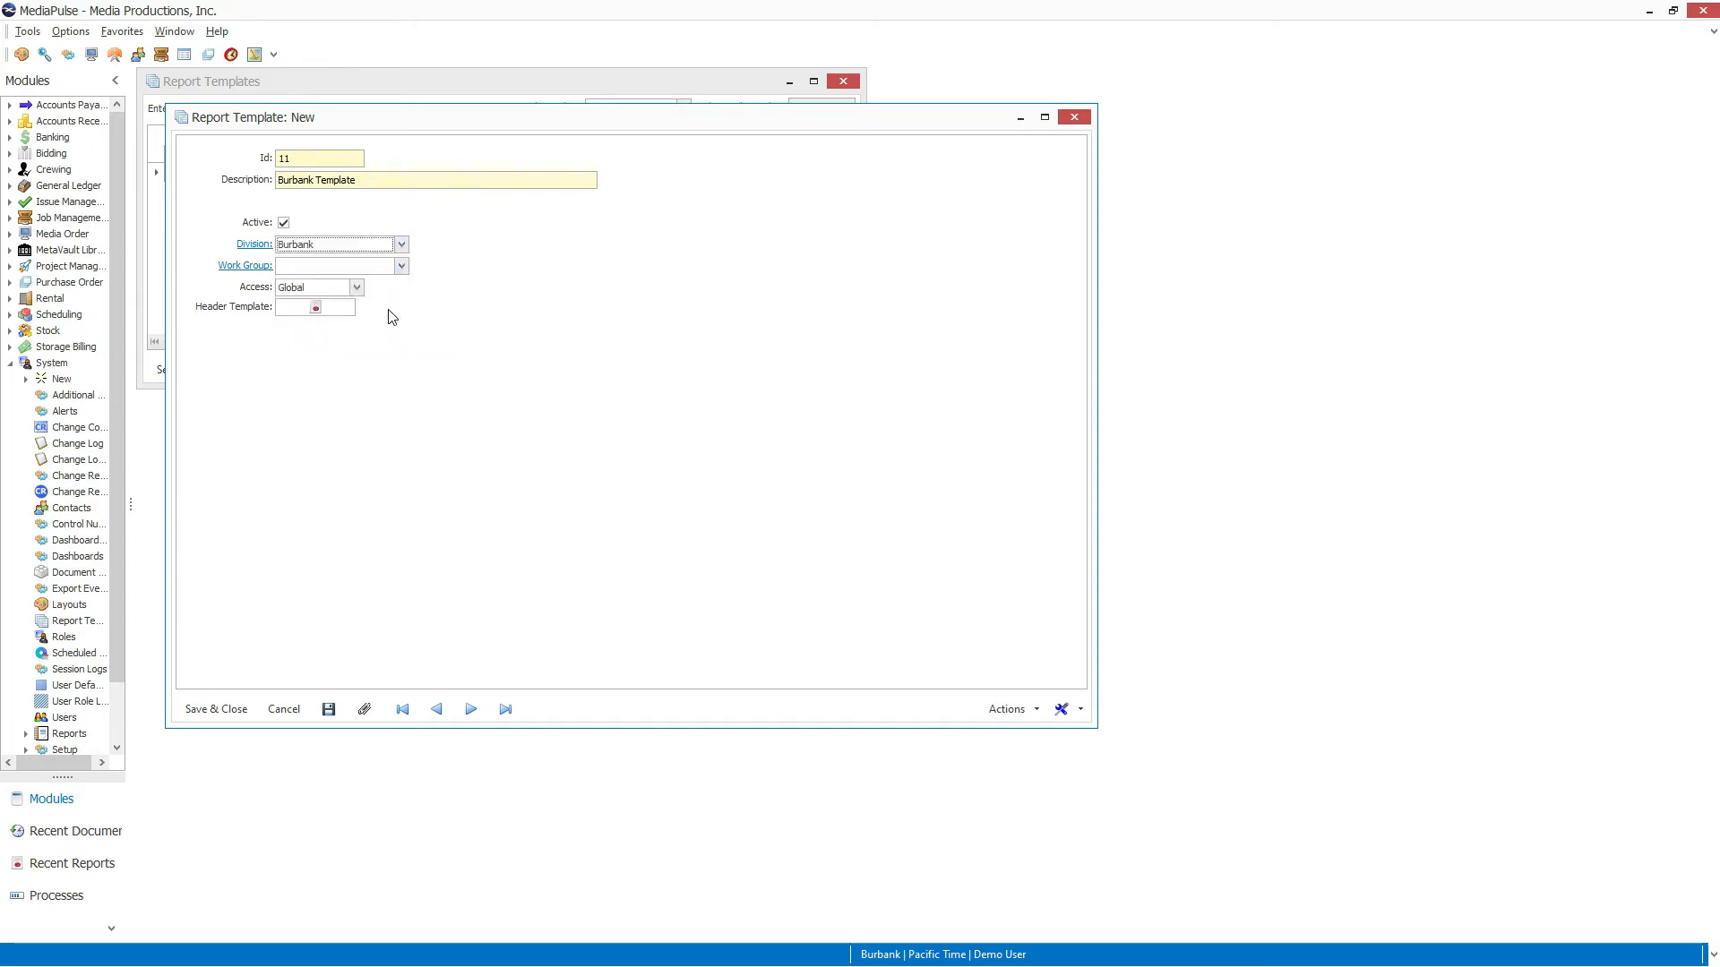
click(328, 710)
Open the header template in the report designer and go through its bands from TopMargin to BottomMargin
click(314, 309)
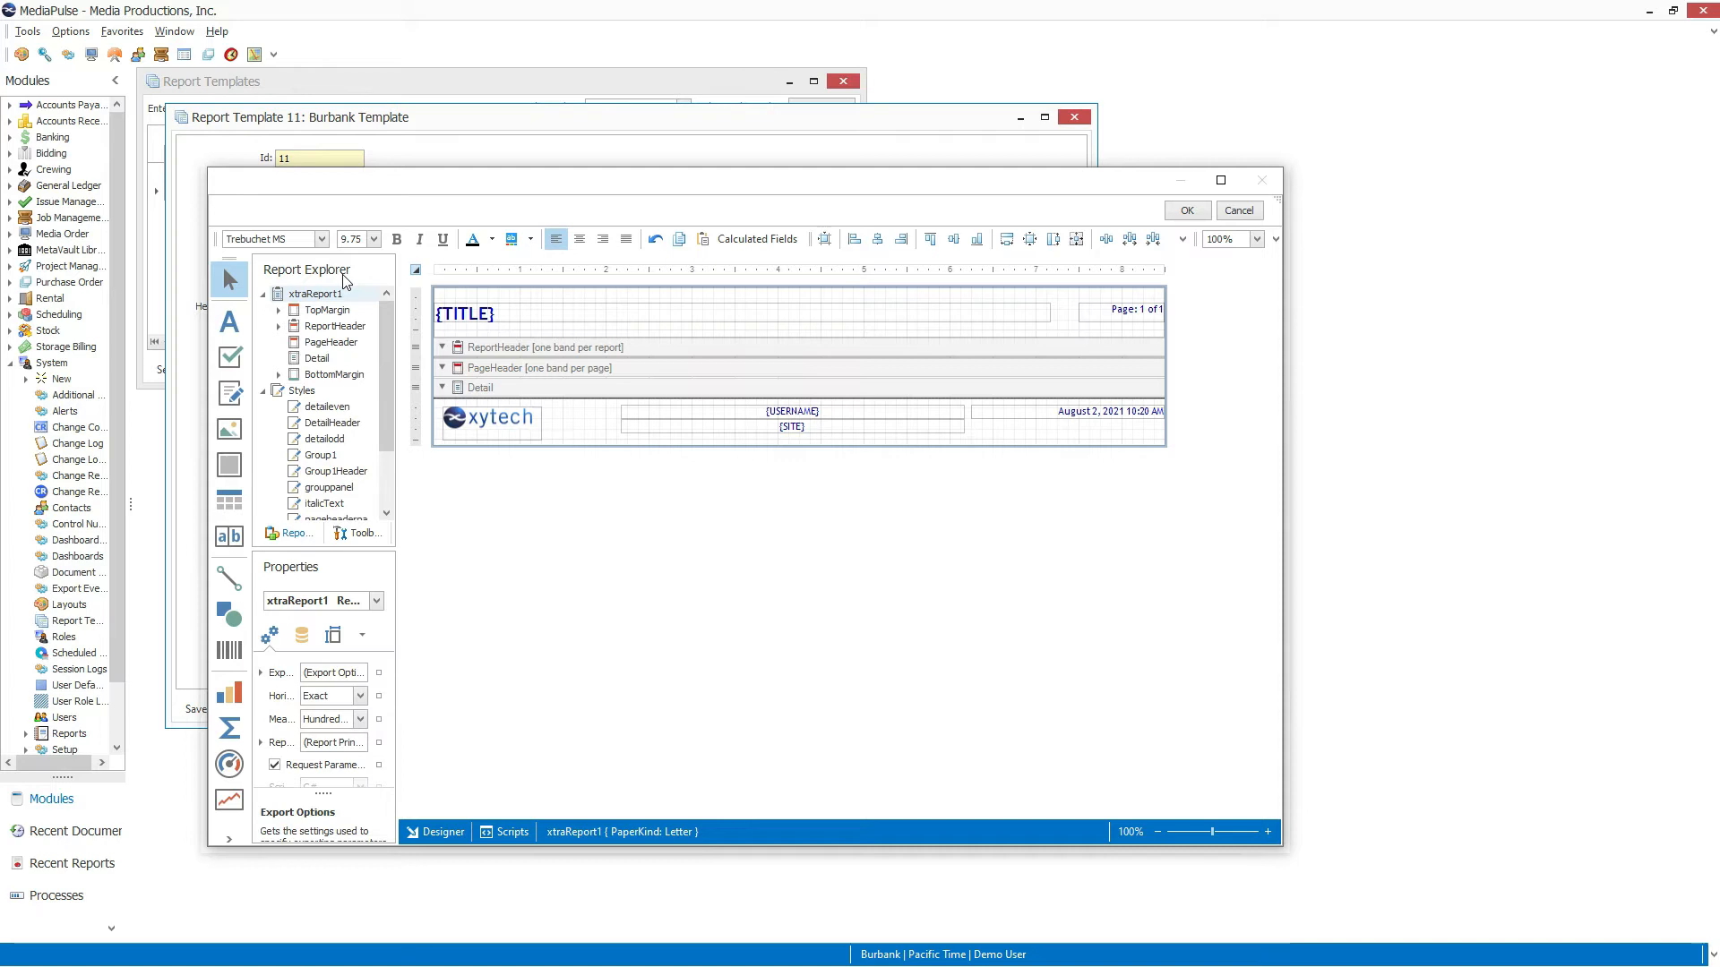
click(351, 311)
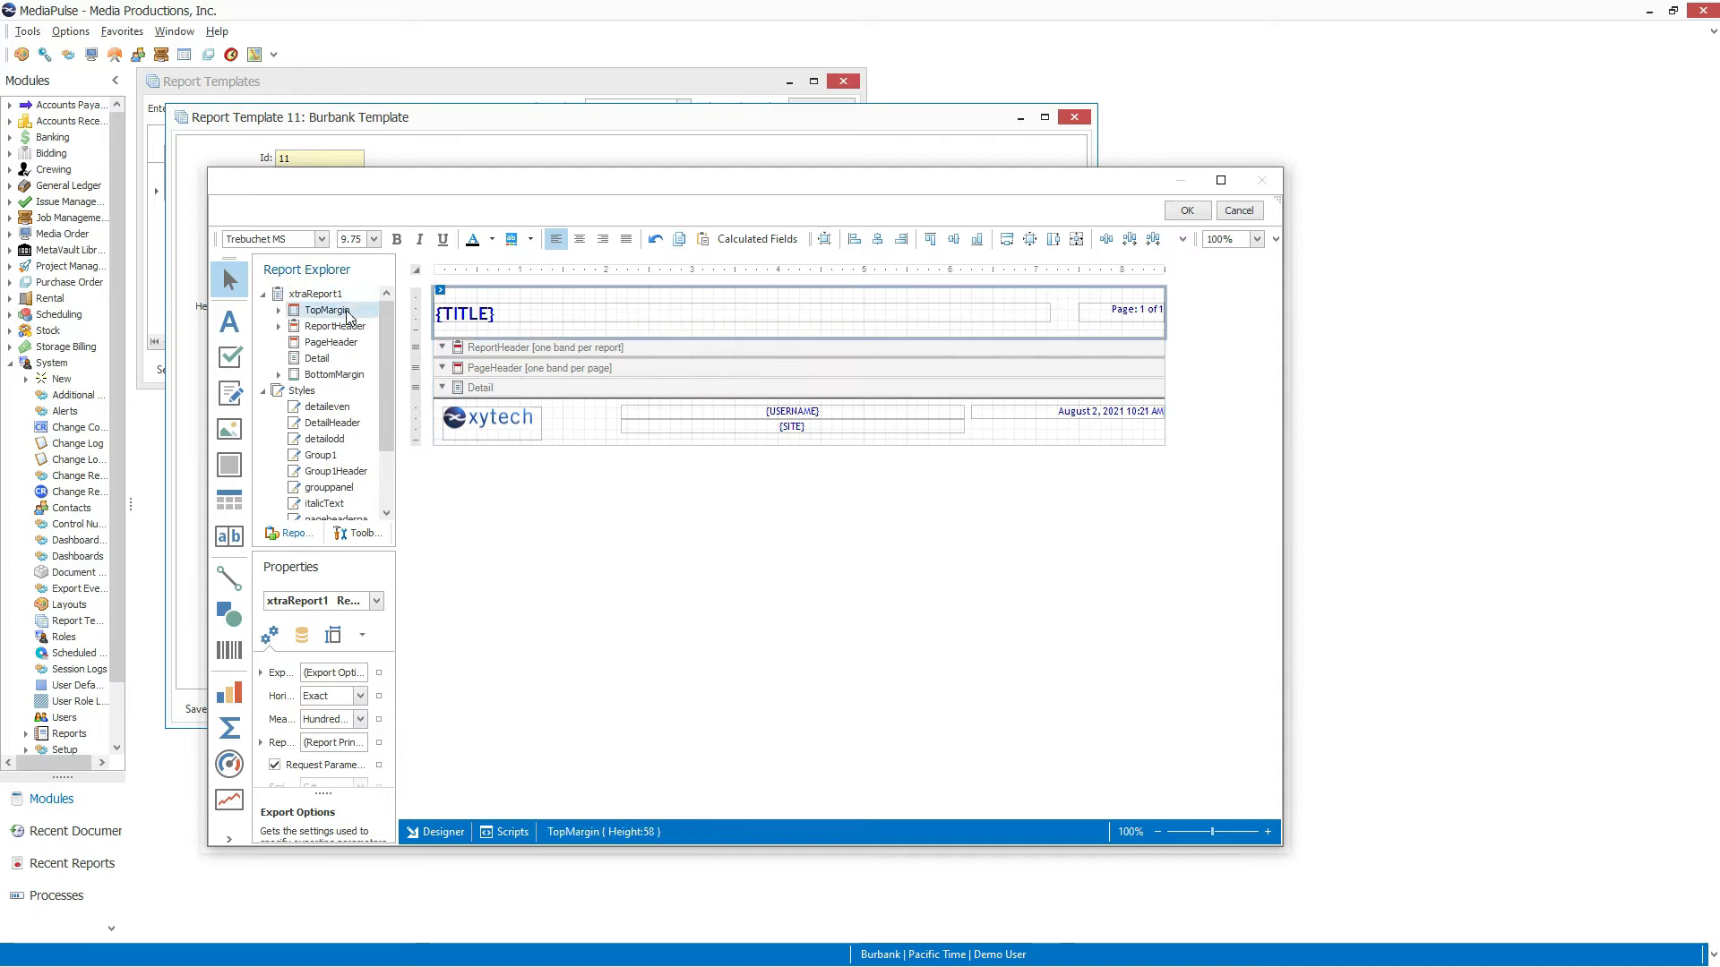
click(349, 328)
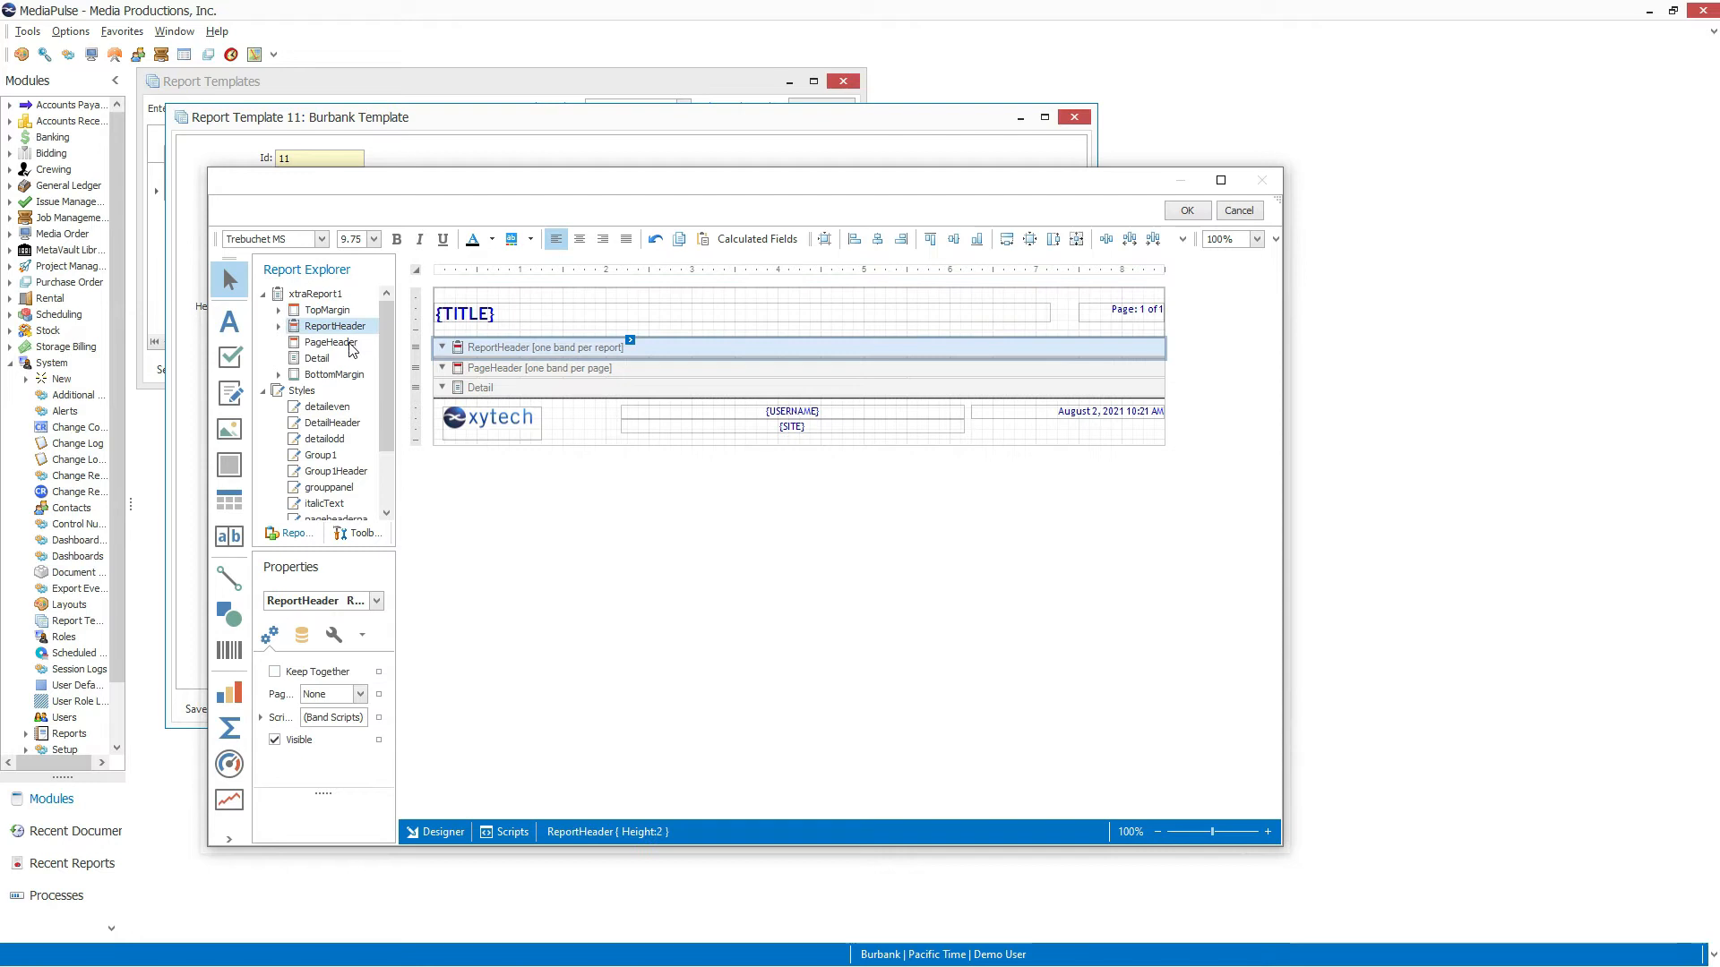
click(347, 345)
click(333, 361)
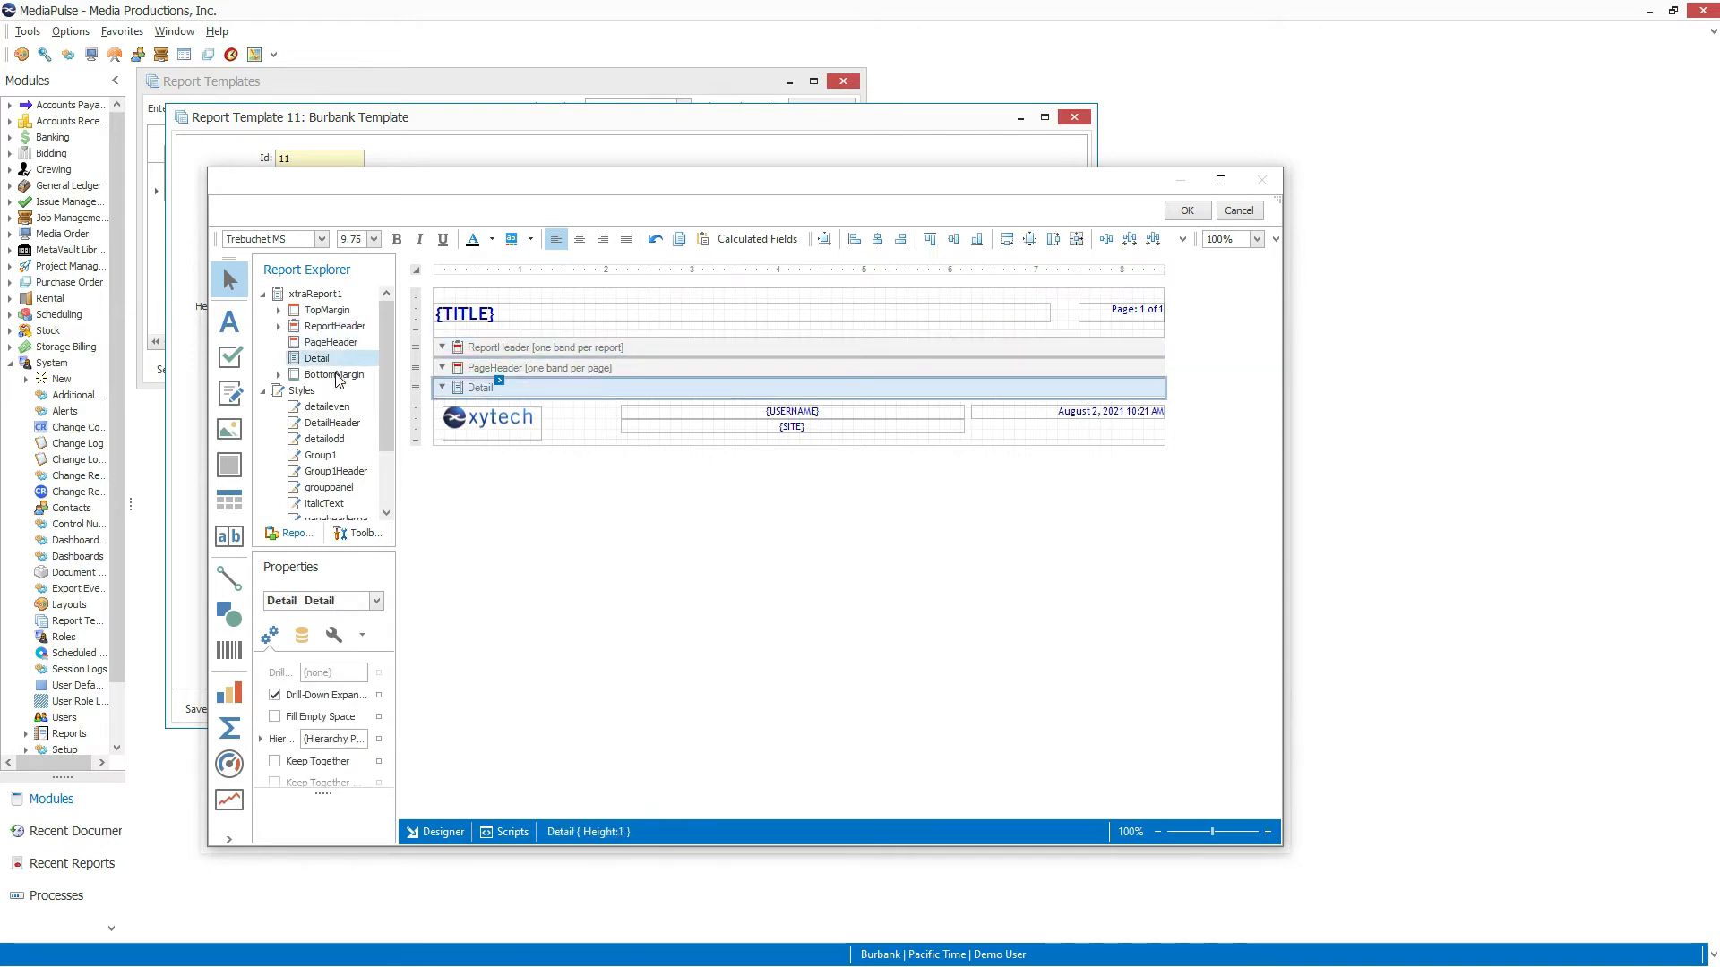
click(339, 377)
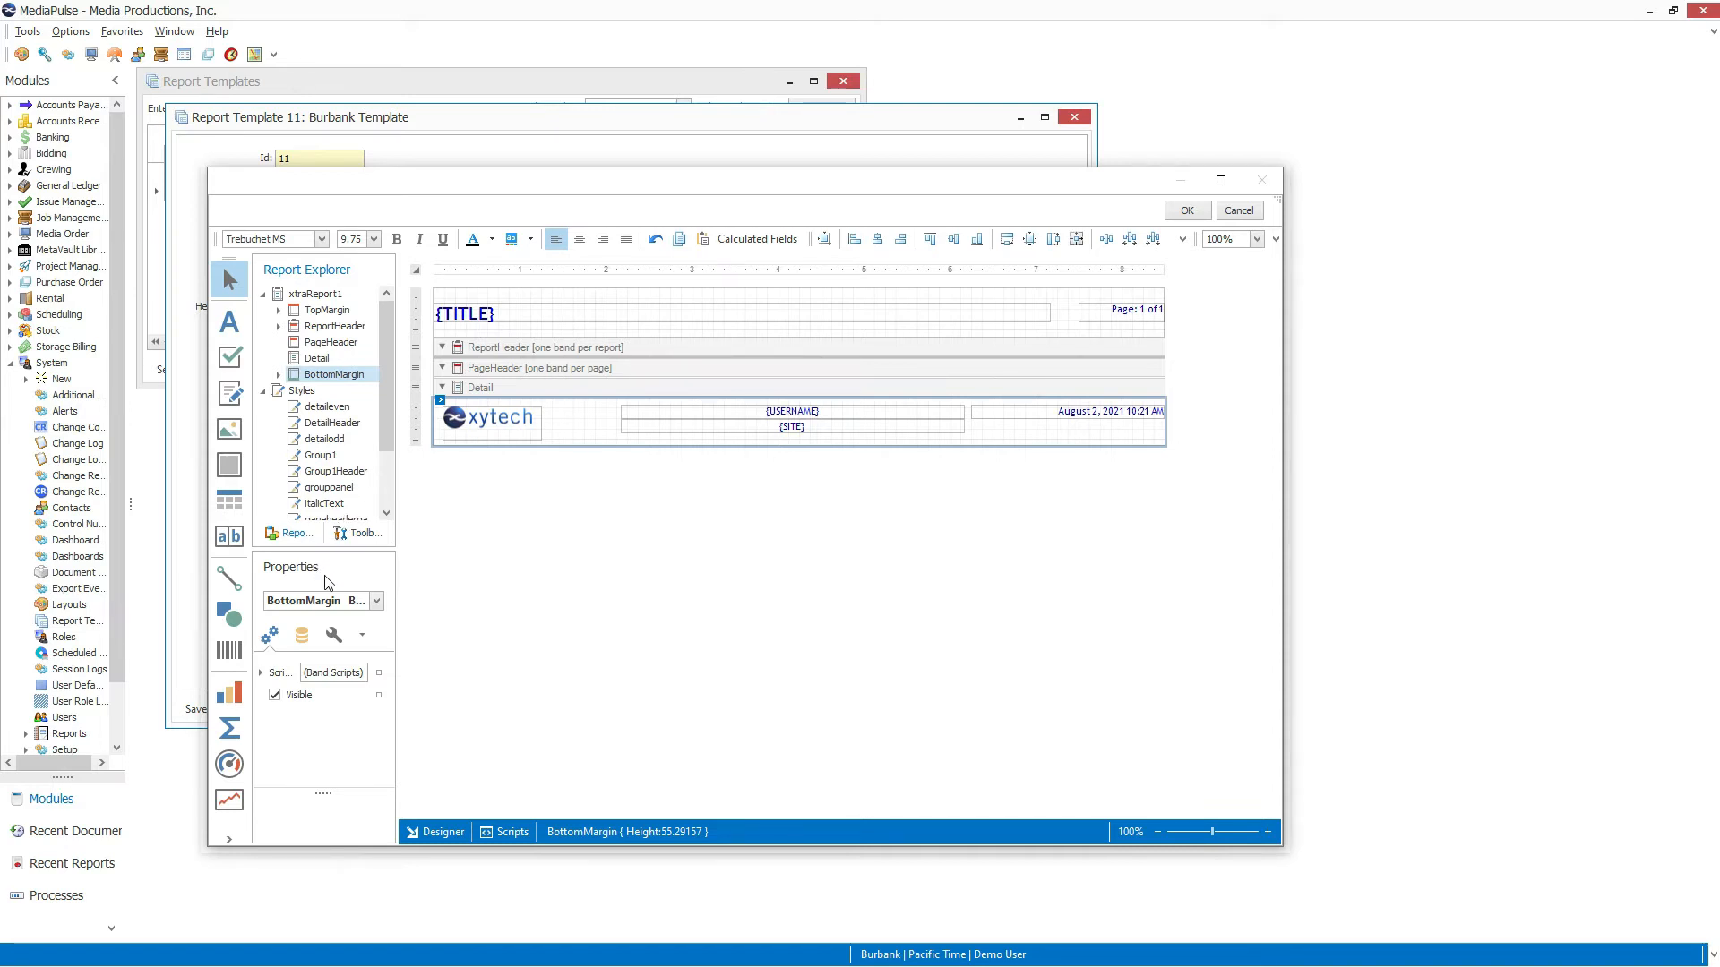
Review the task options of the report, logo picture box and {TITLE} label, plus the commands available for the [USERNAME] label
click(416, 269)
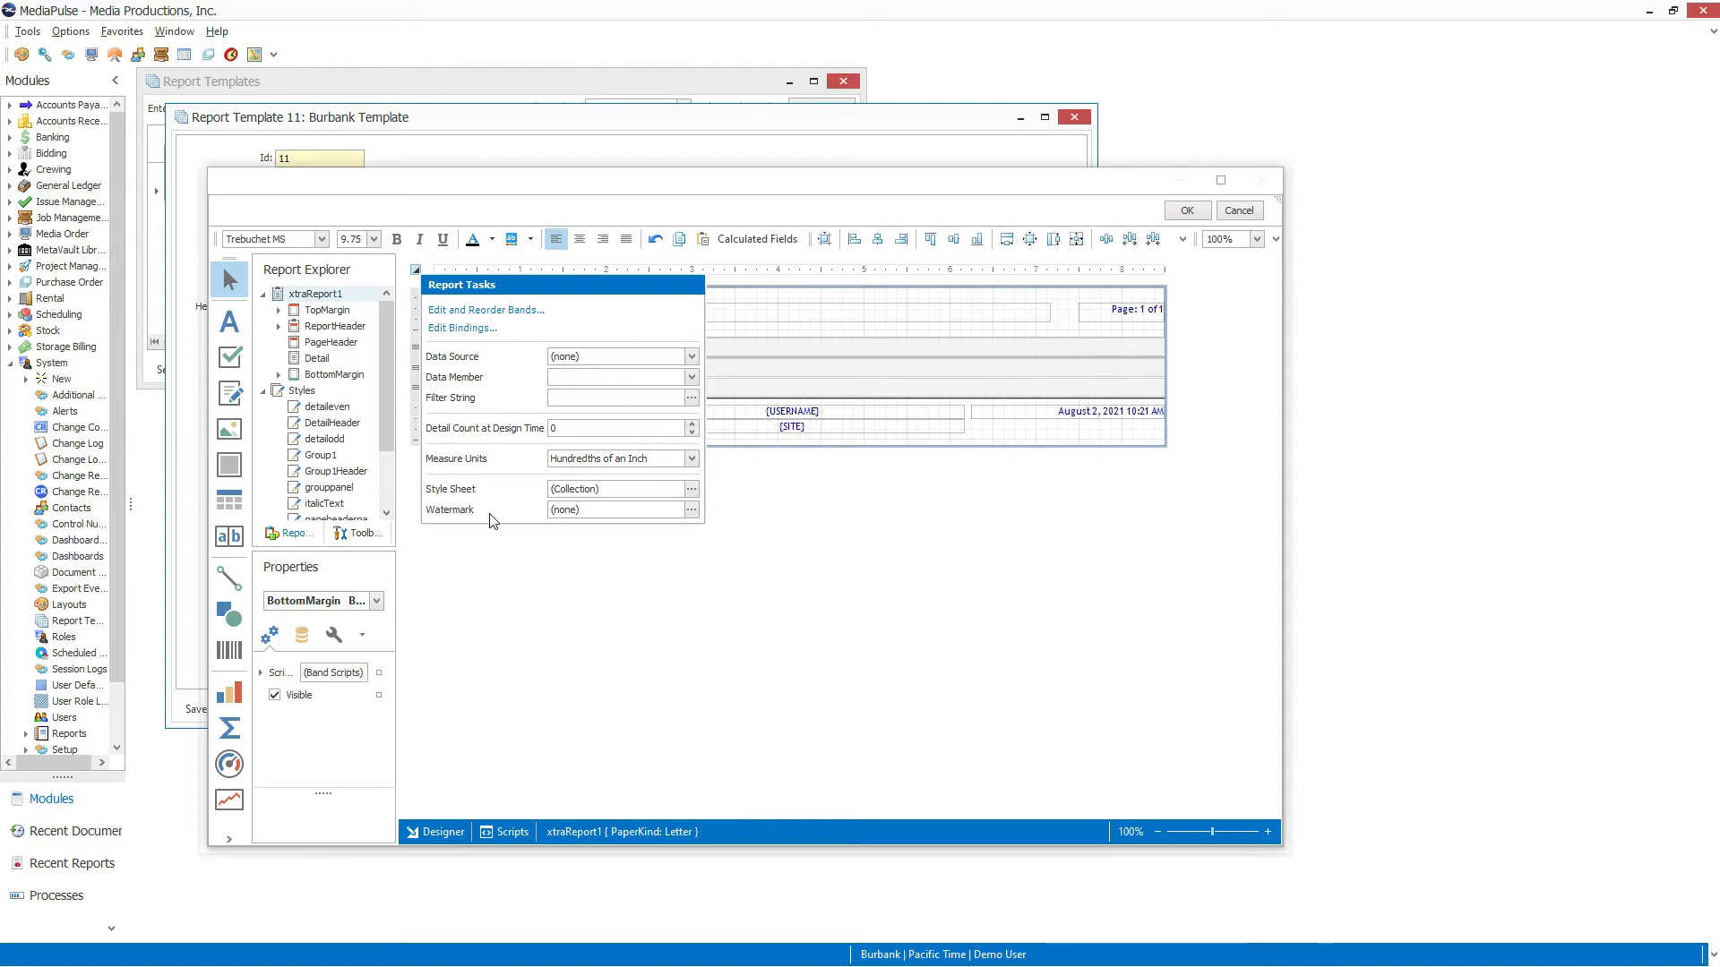
click(491, 541)
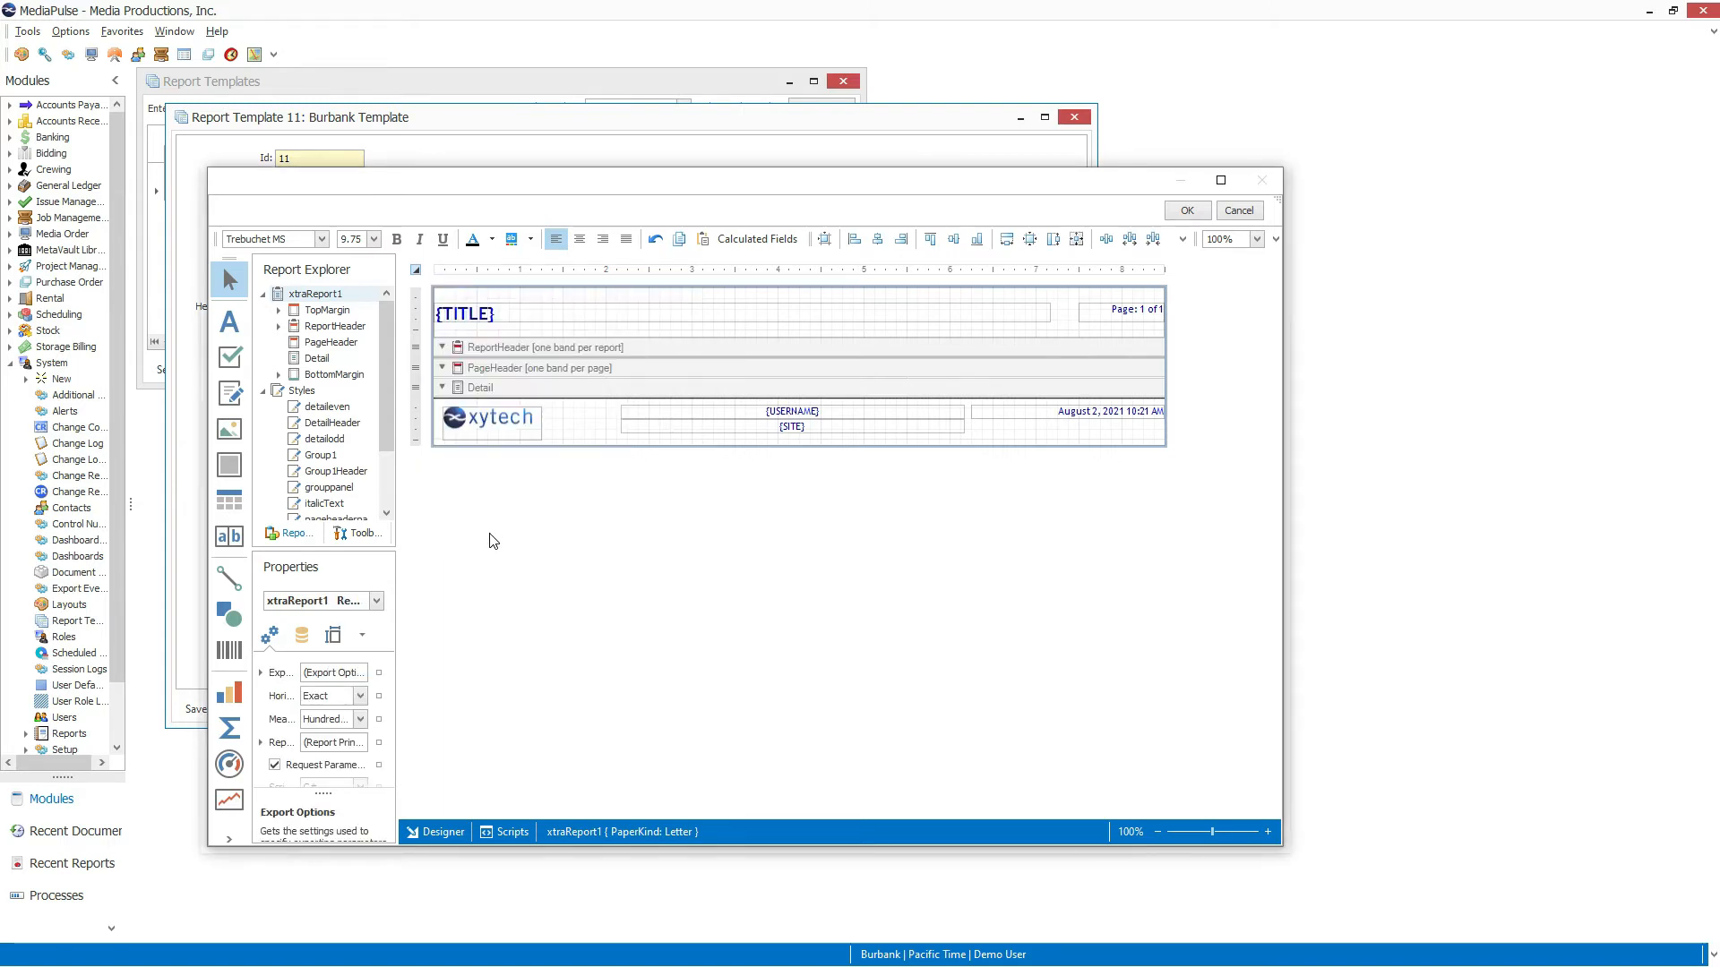
click(498, 421)
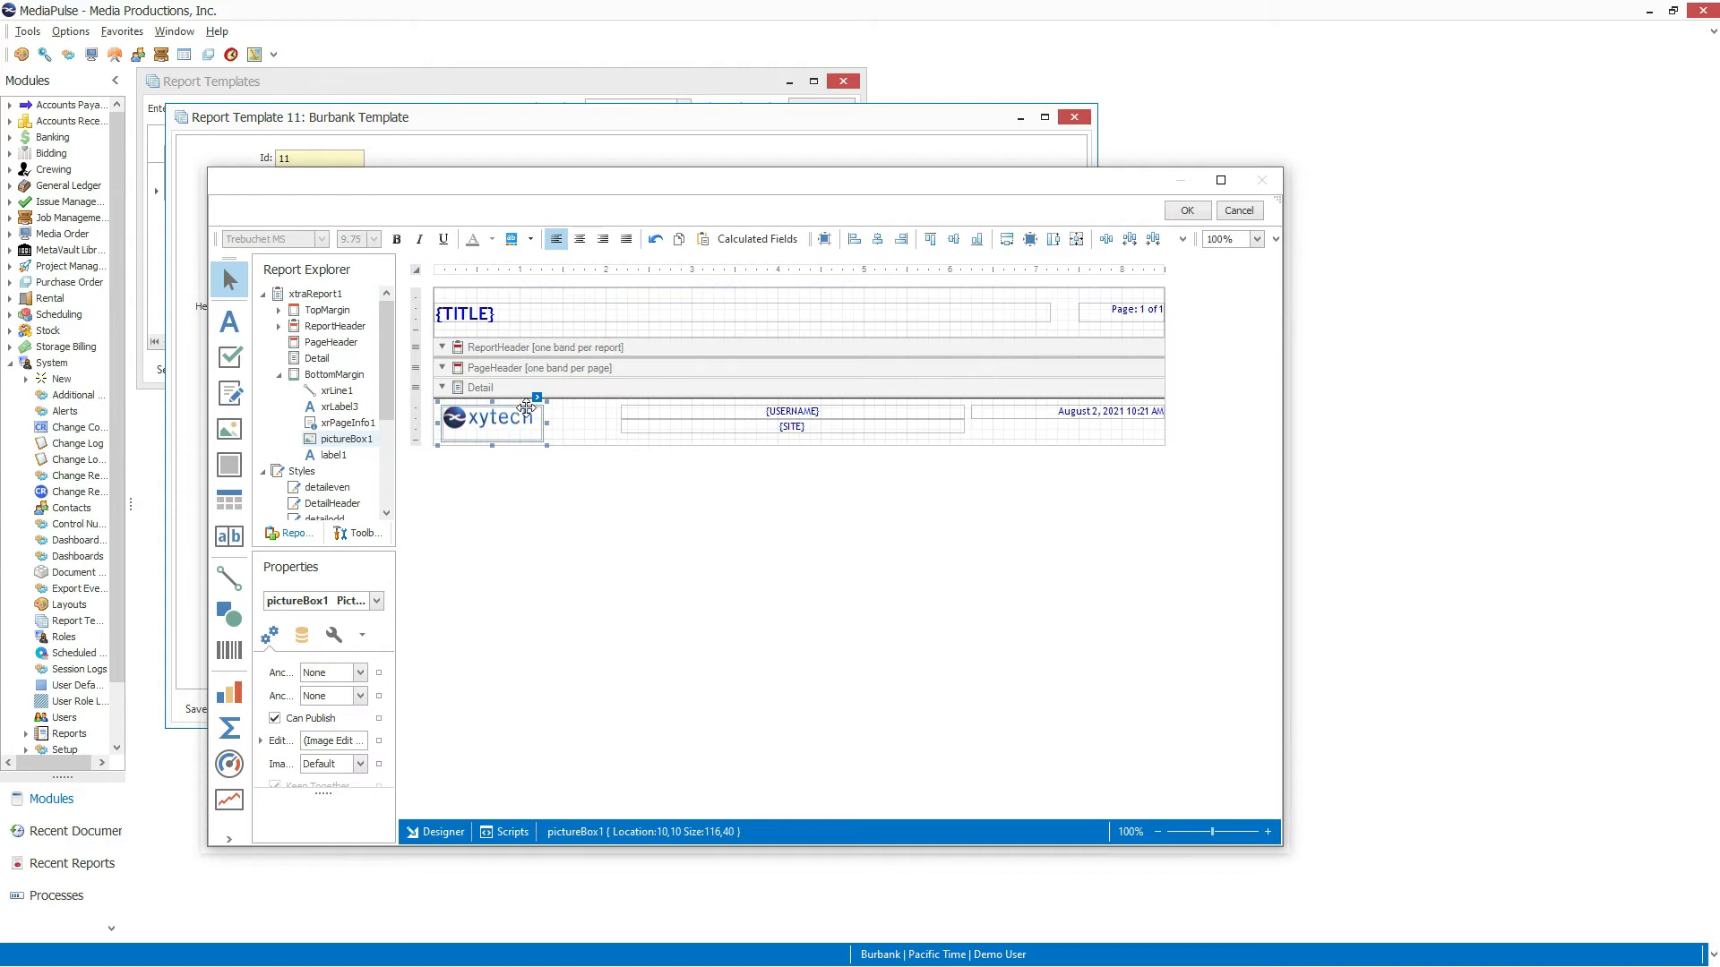
click(538, 398)
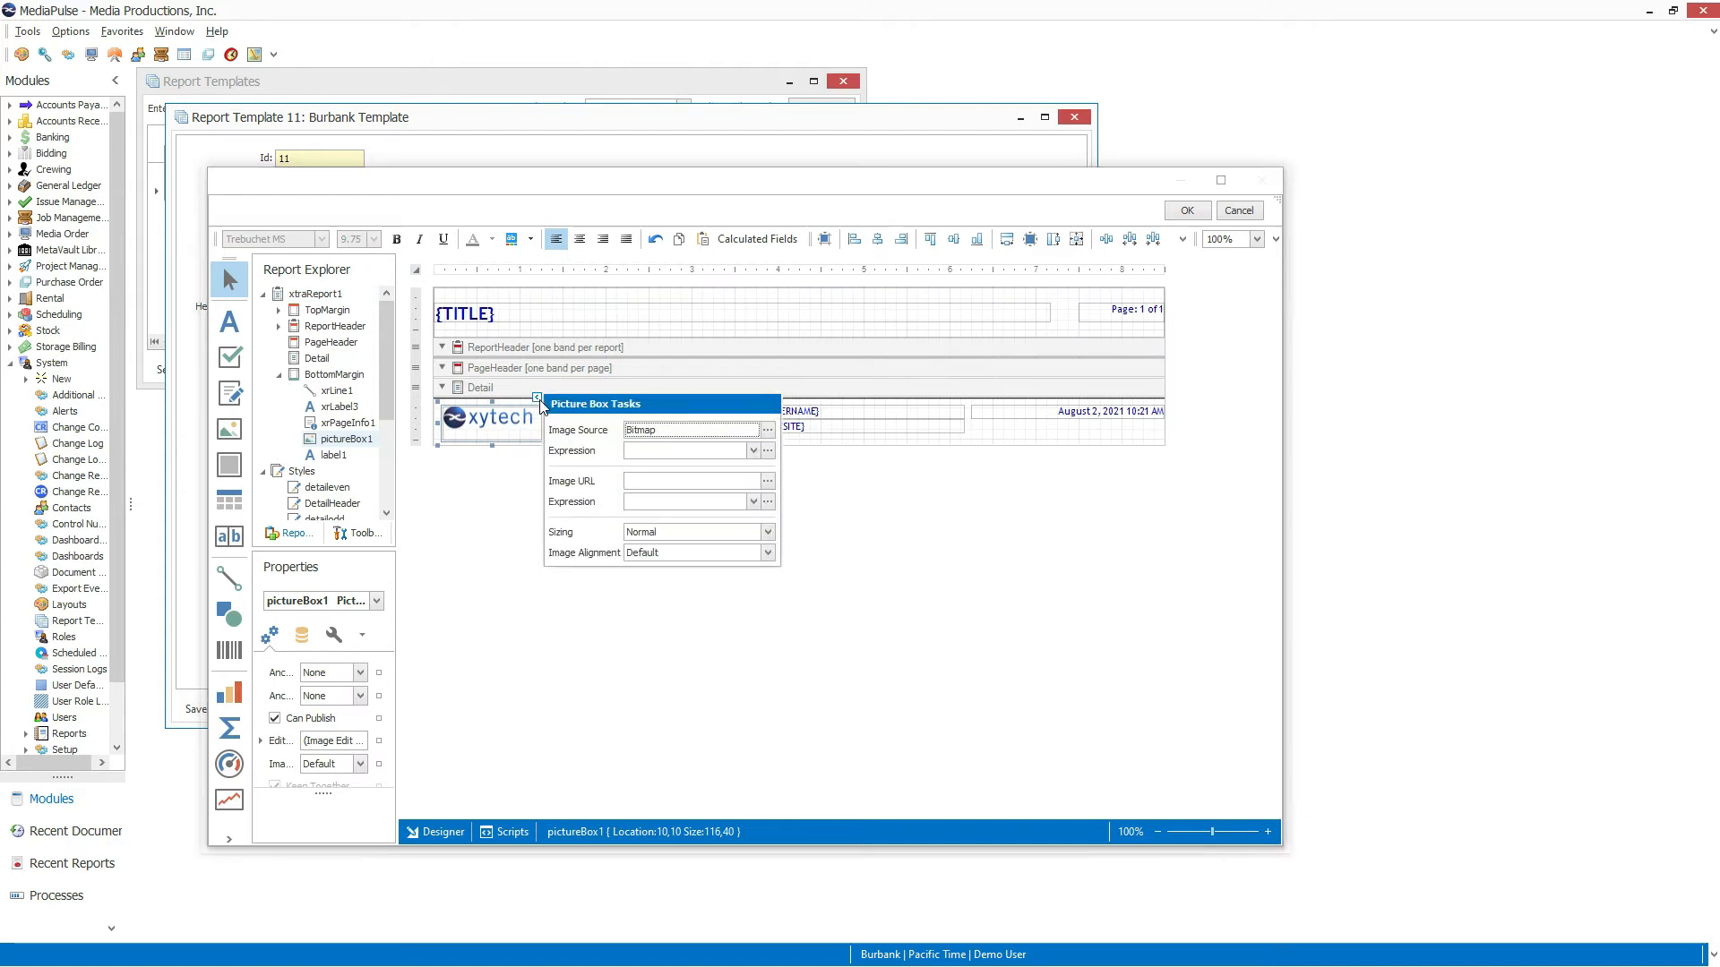
click(602, 311)
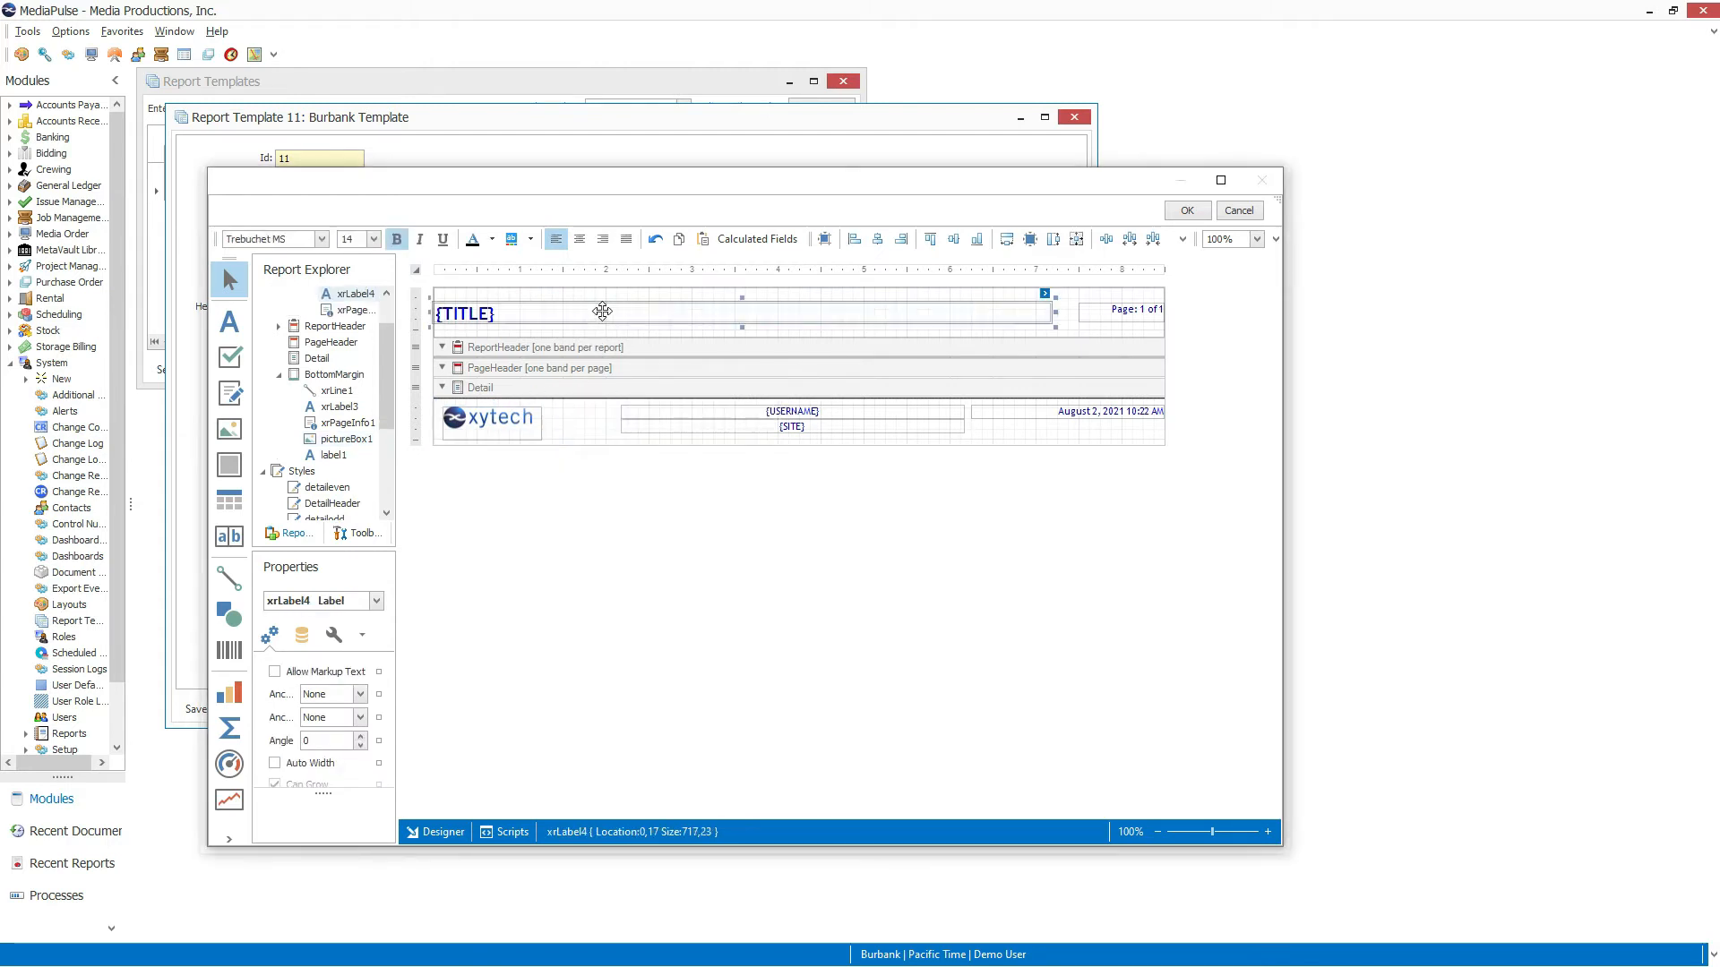
click(1046, 294)
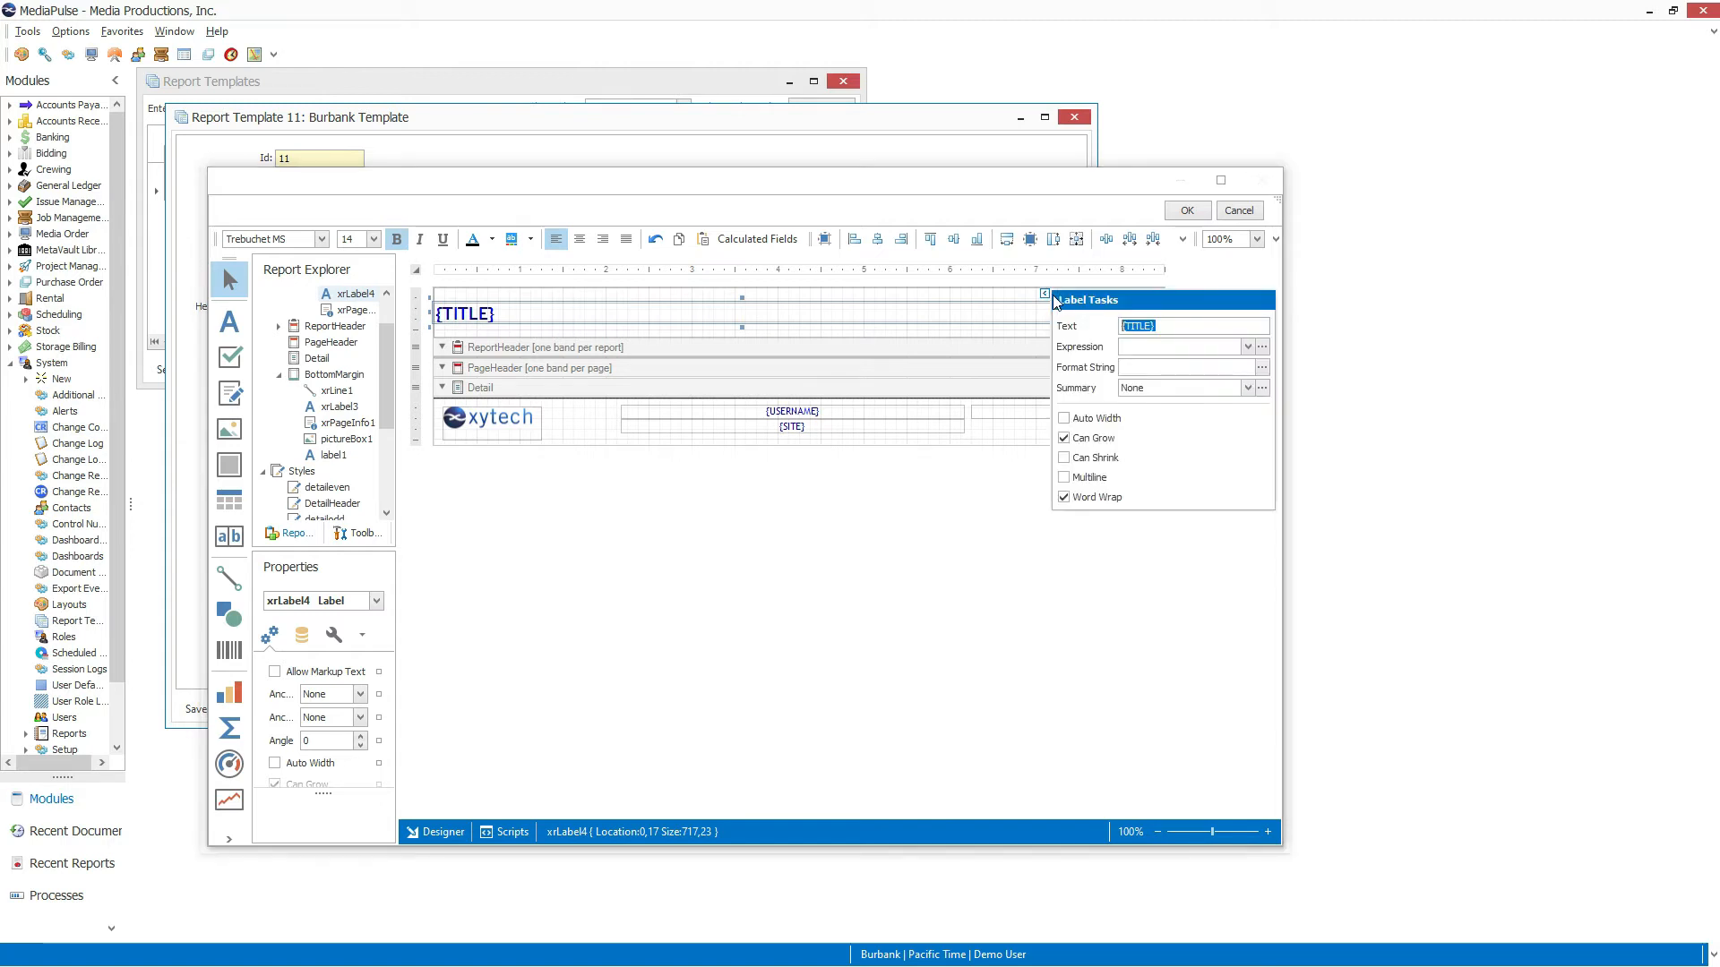
click(908, 411)
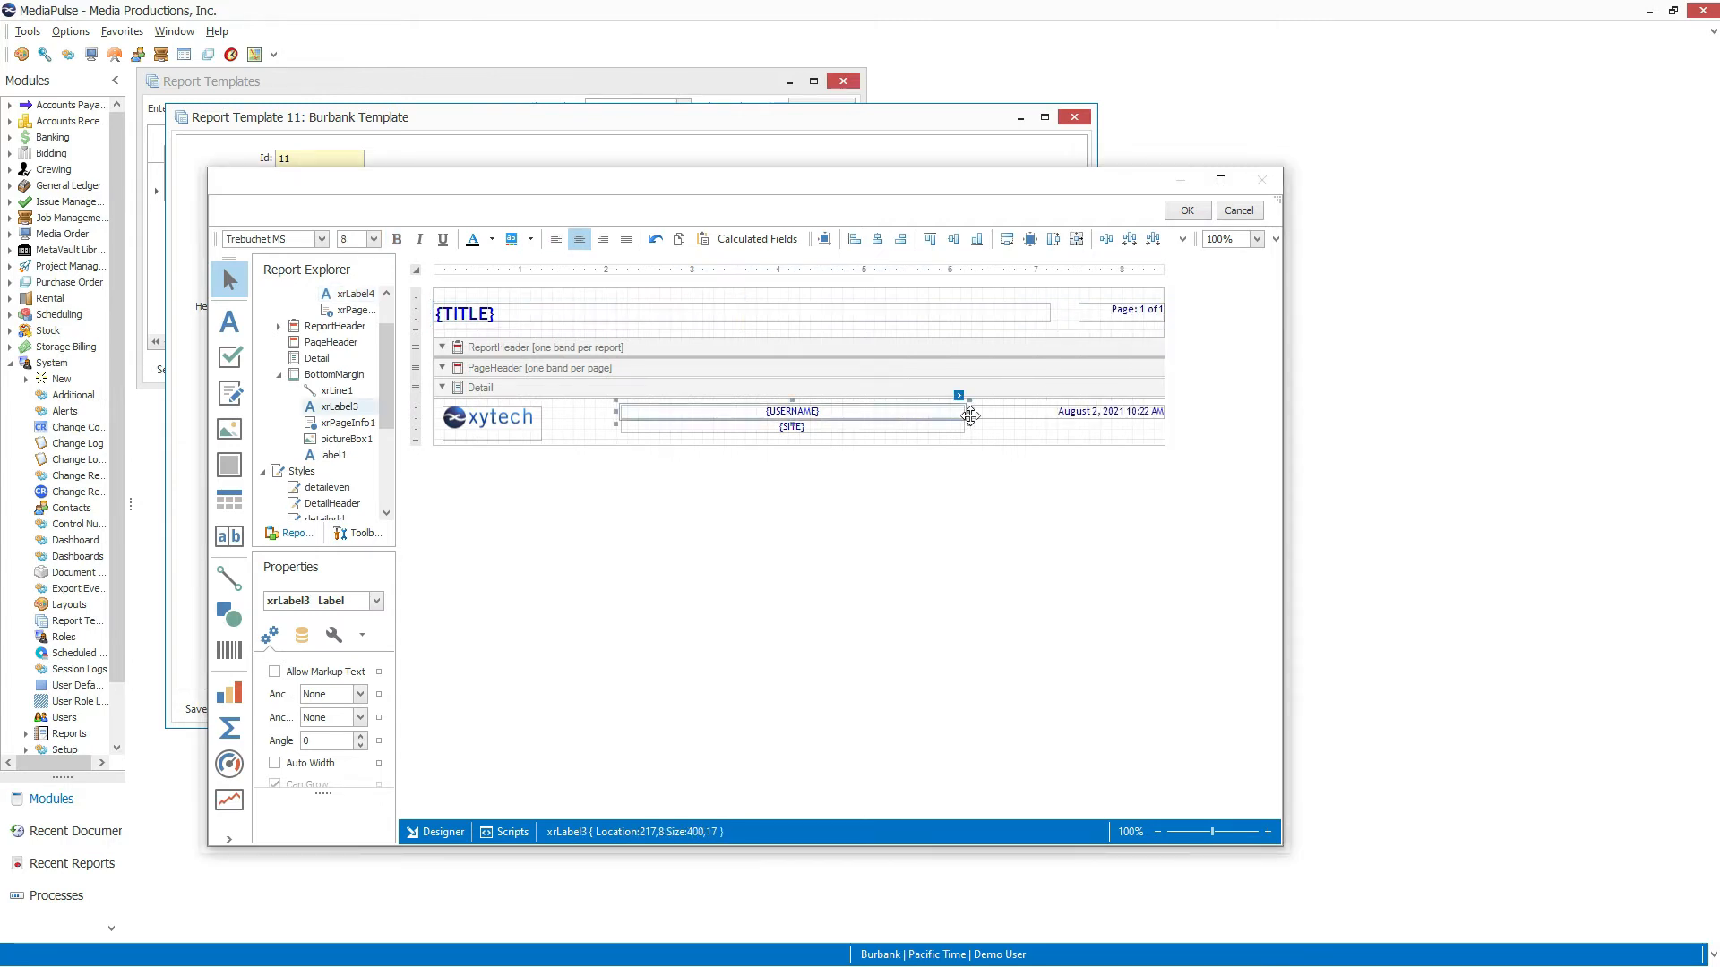
right_click(943, 413)
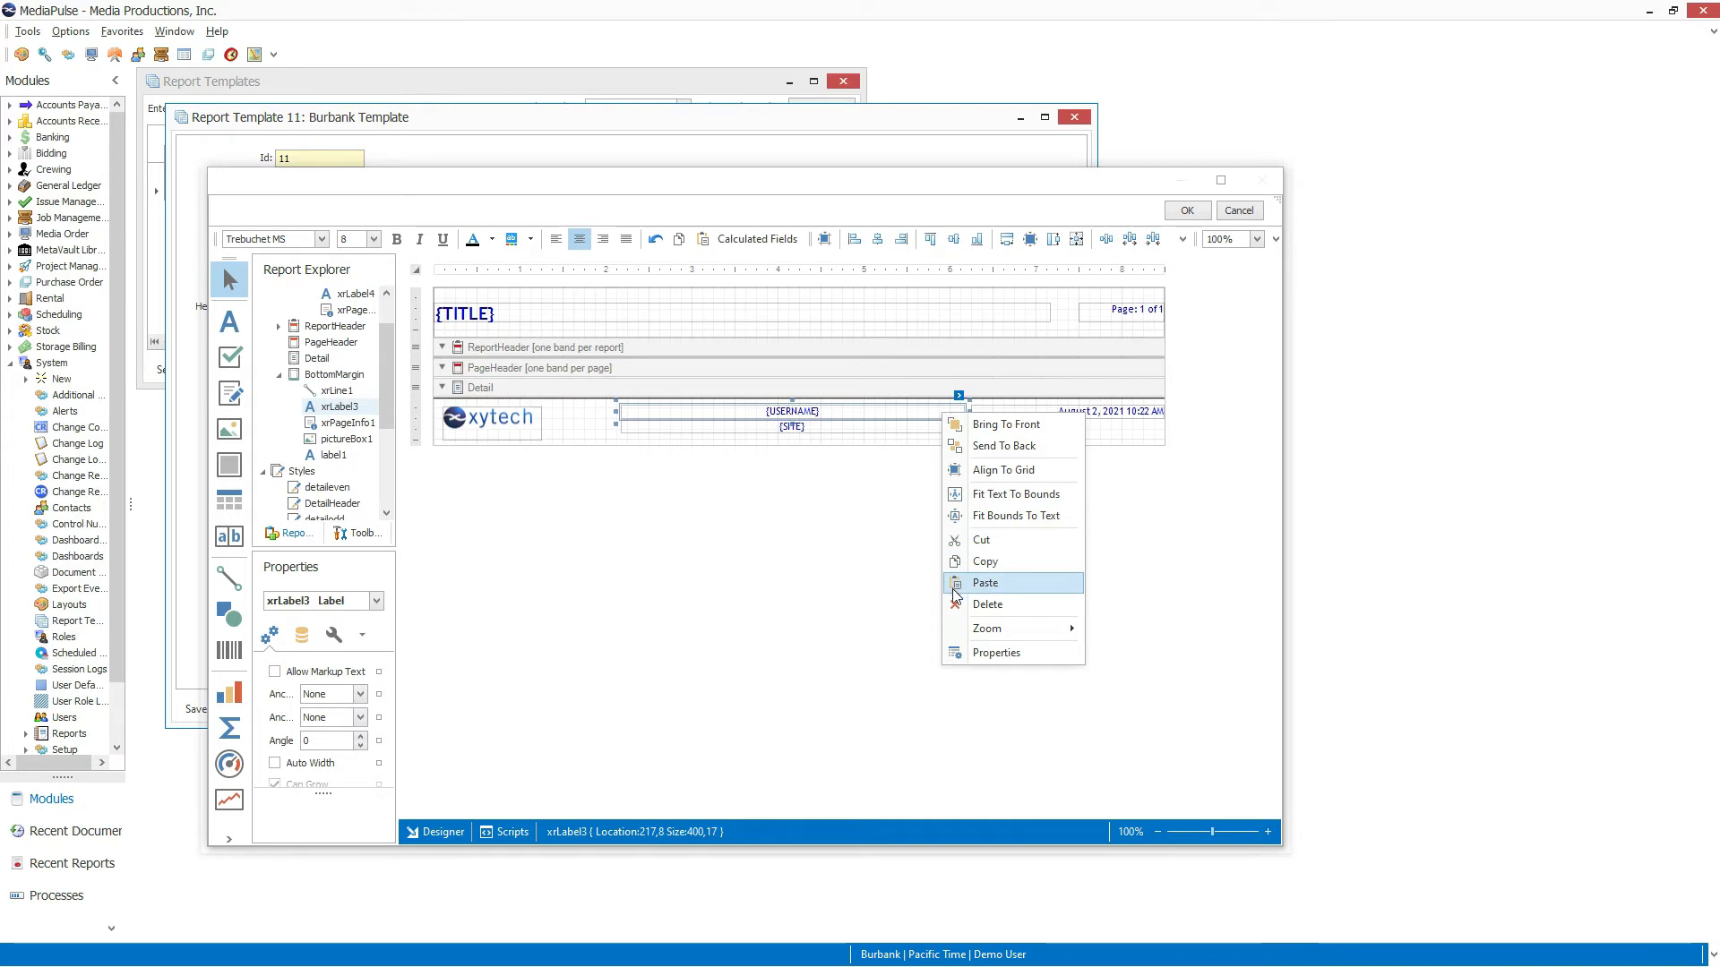
click(909, 586)
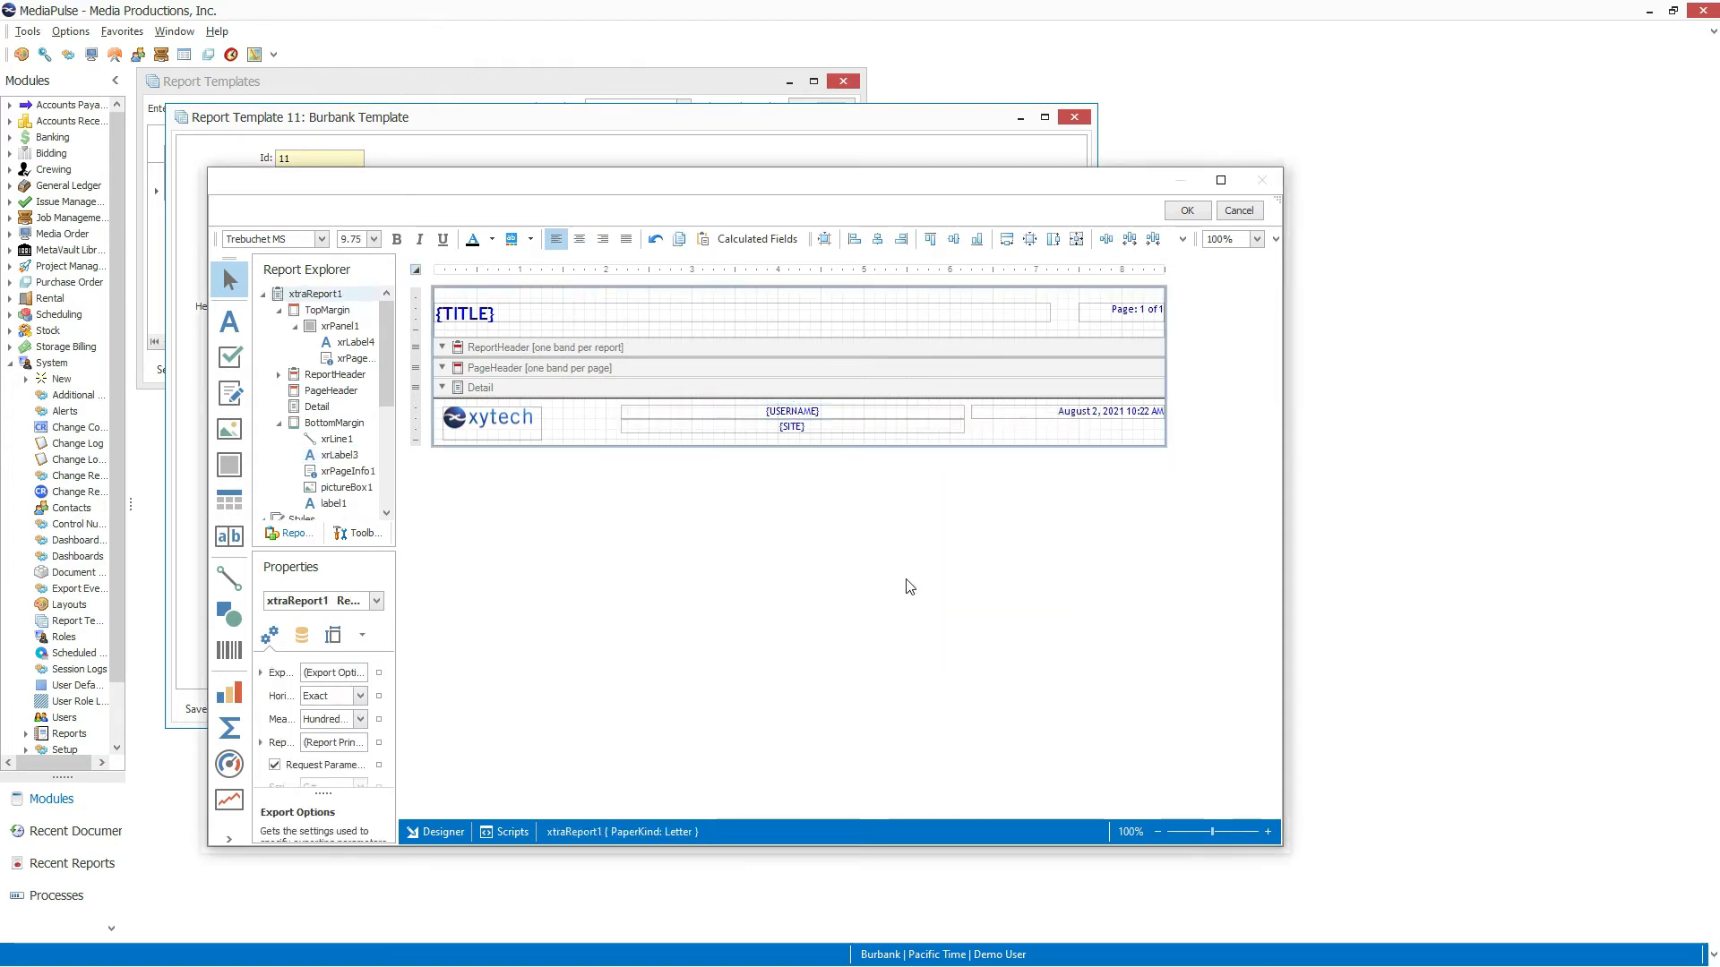
Resize the BottomMargin date field to 200 × 17 at location 650,25 and narrow the {TITLE} label to 516 × 23 at 201,17
click(1068, 414)
drag(967, 411, 1044, 427)
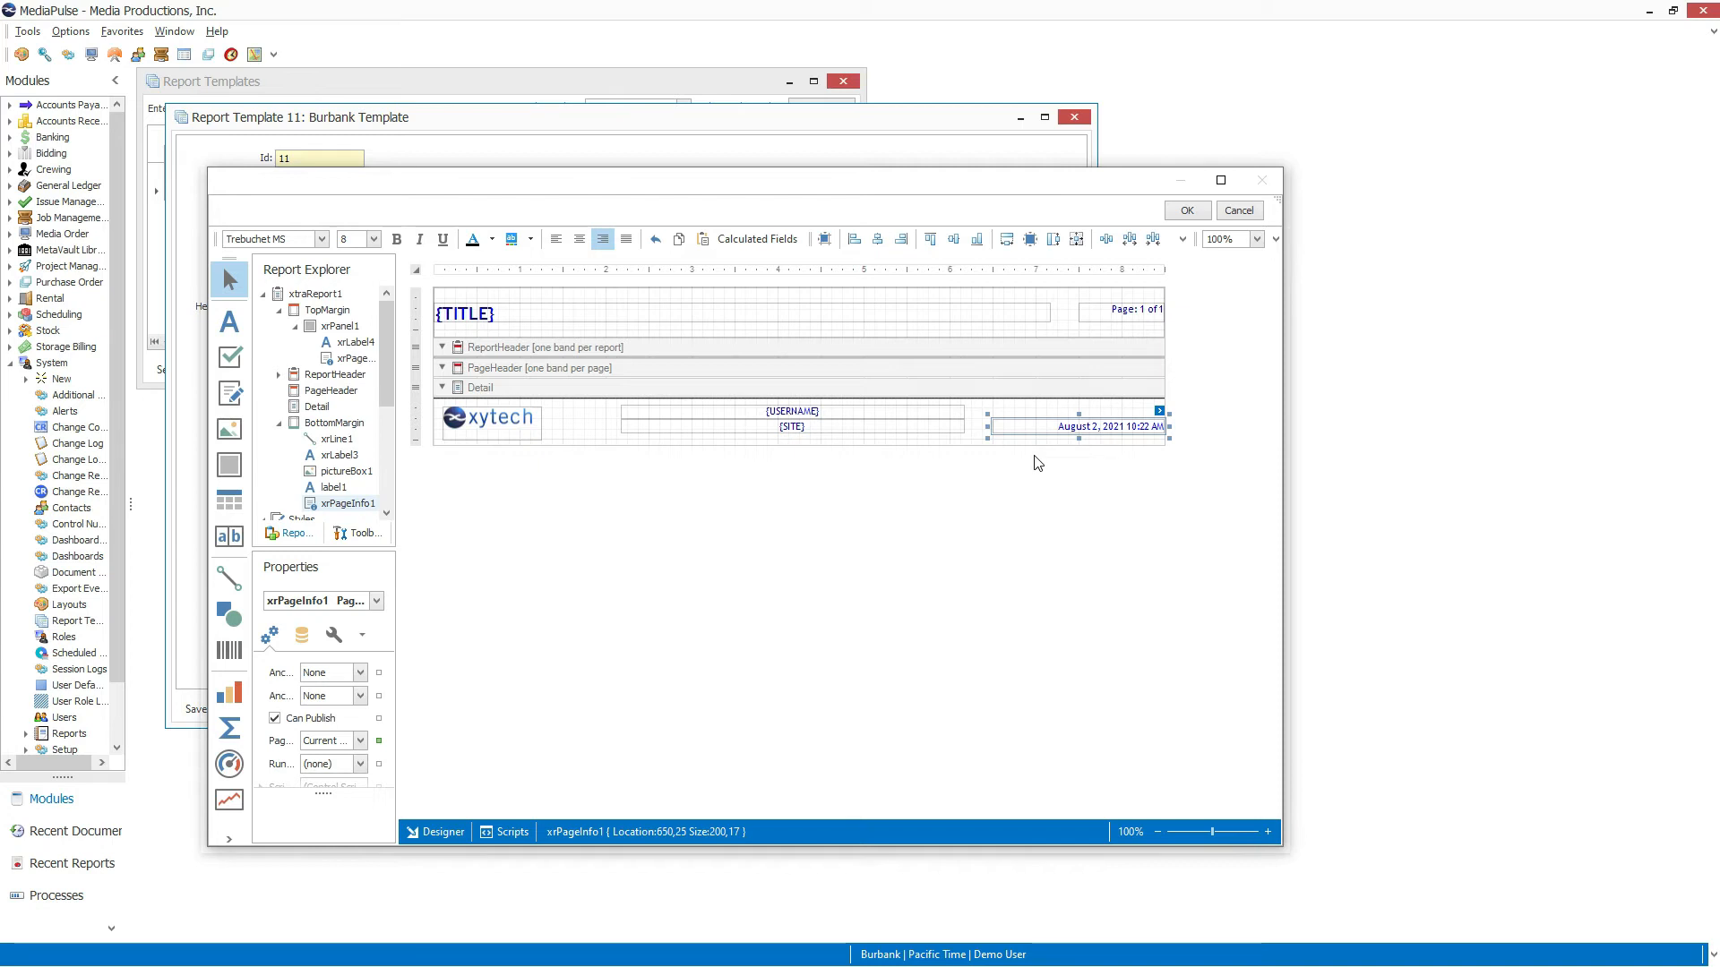
click(596, 307)
drag(426, 312, 601, 317)
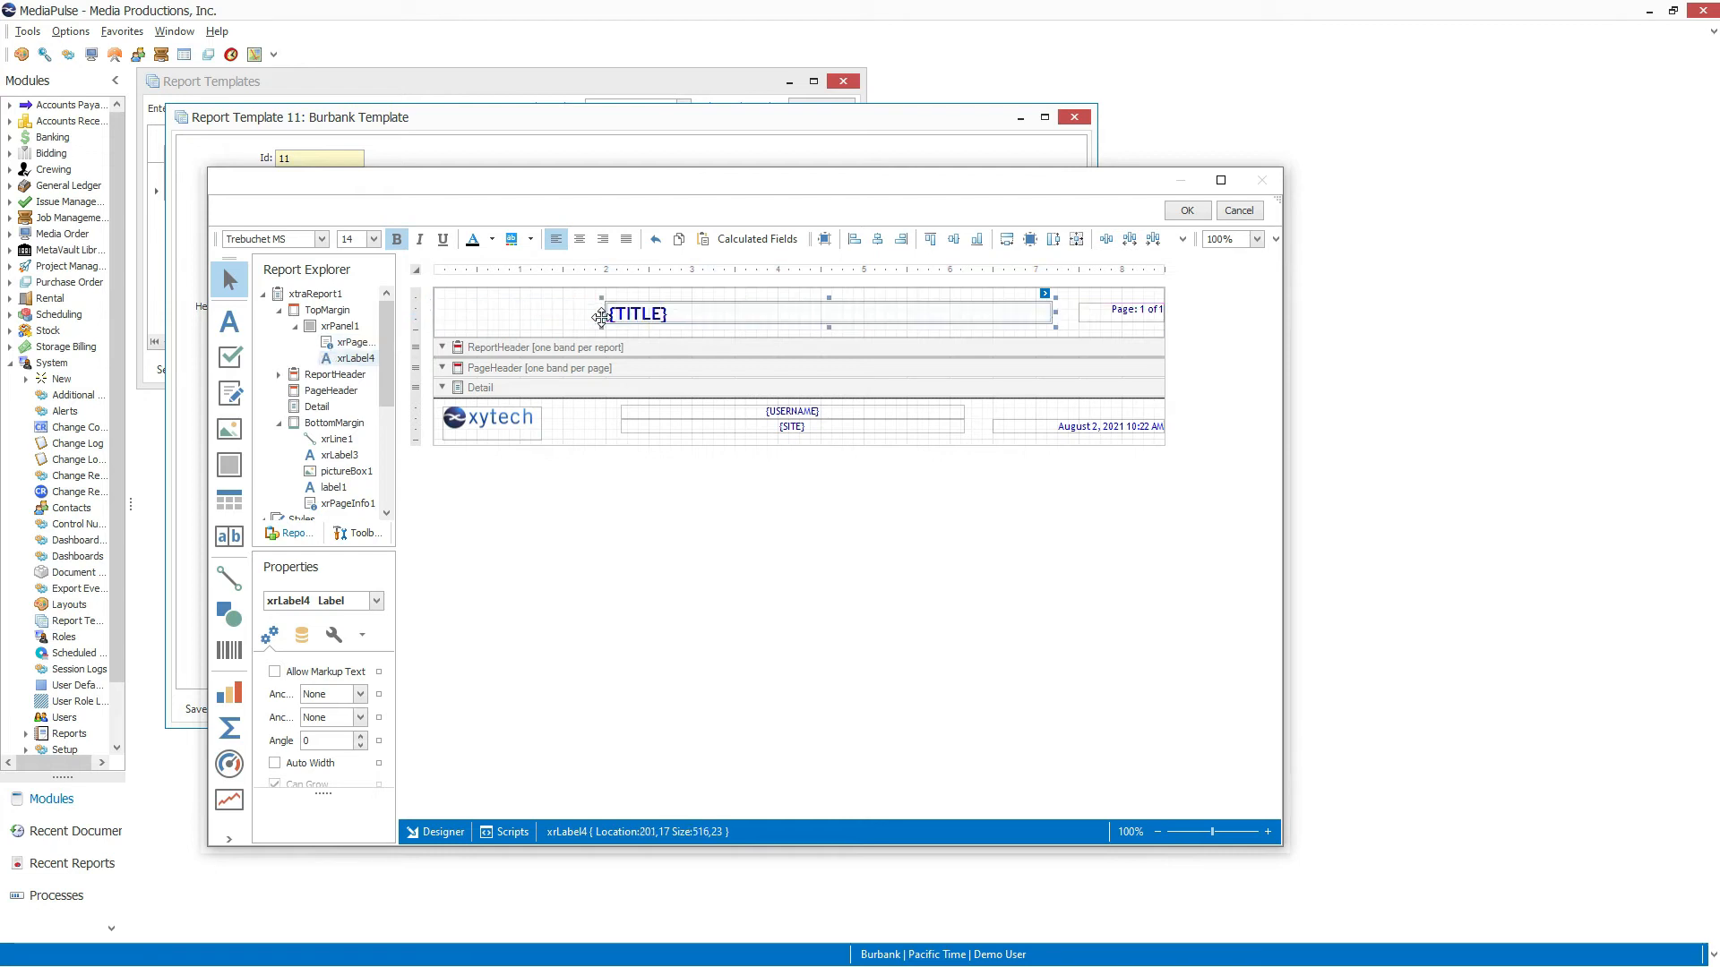
Draw a picture box about 194 × 44 in the TopMargin band, in the free space before the {TITLE} label
click(236, 433)
click(235, 433)
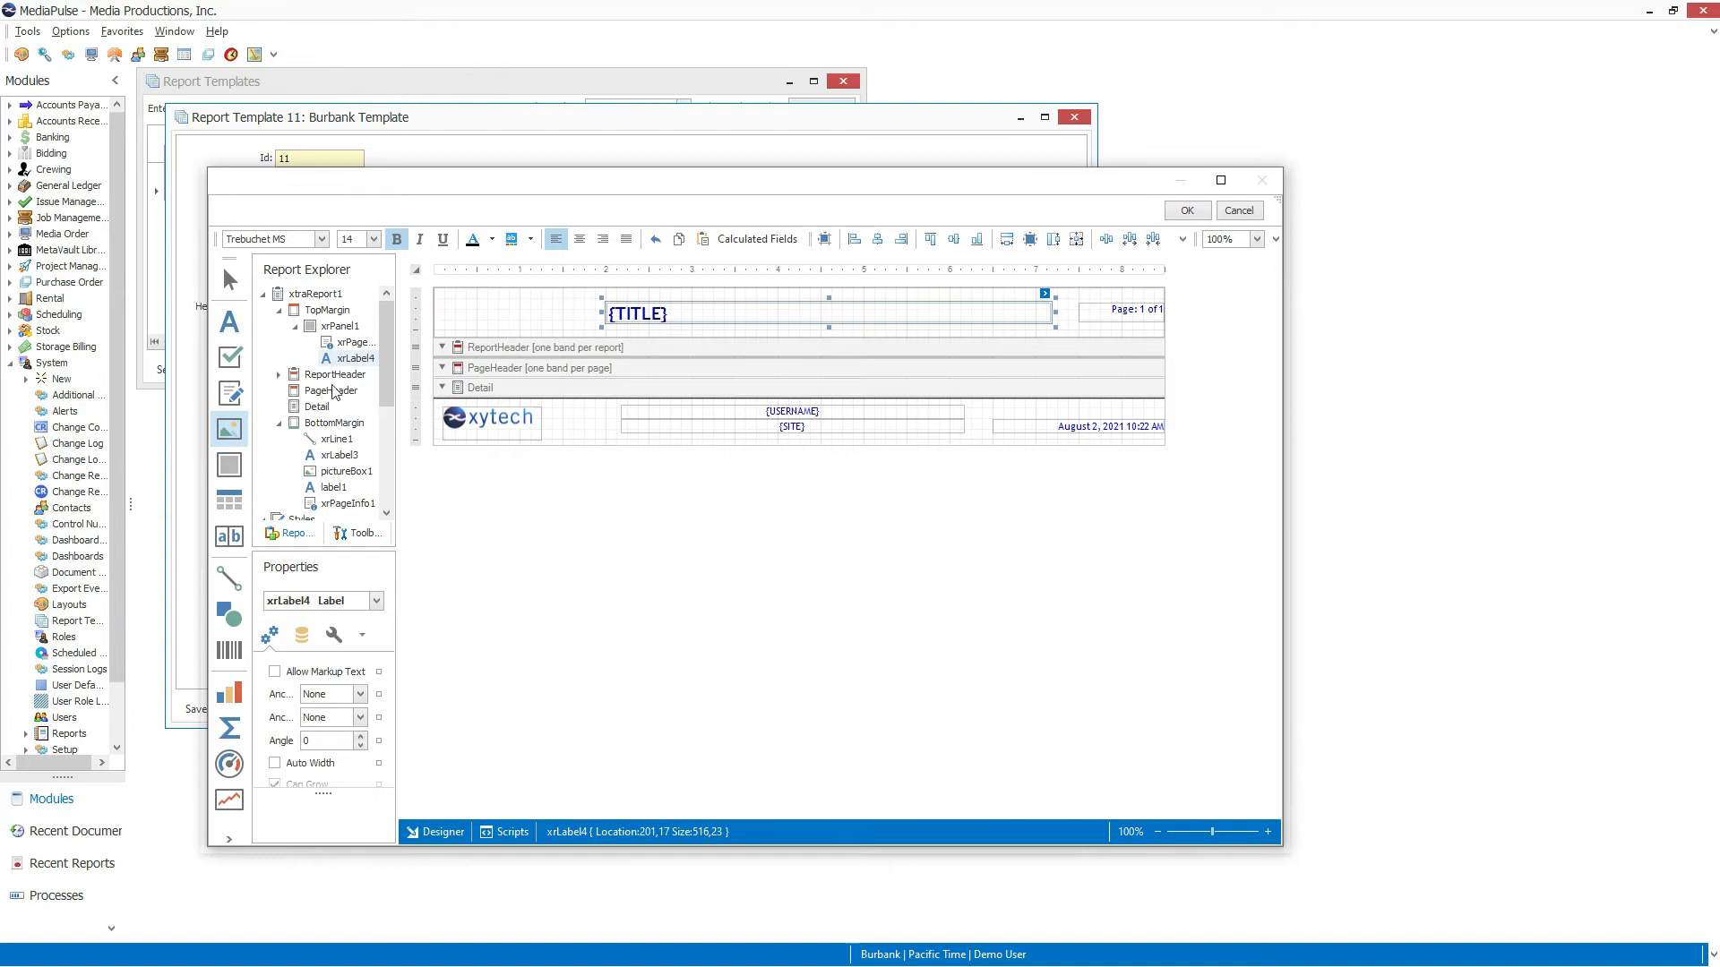
mouse_move(439, 292)
mouse_down()
mouse_move(527, 339)
mouse_move(622, 333)
mouse_move(605, 329)
mouse_up()
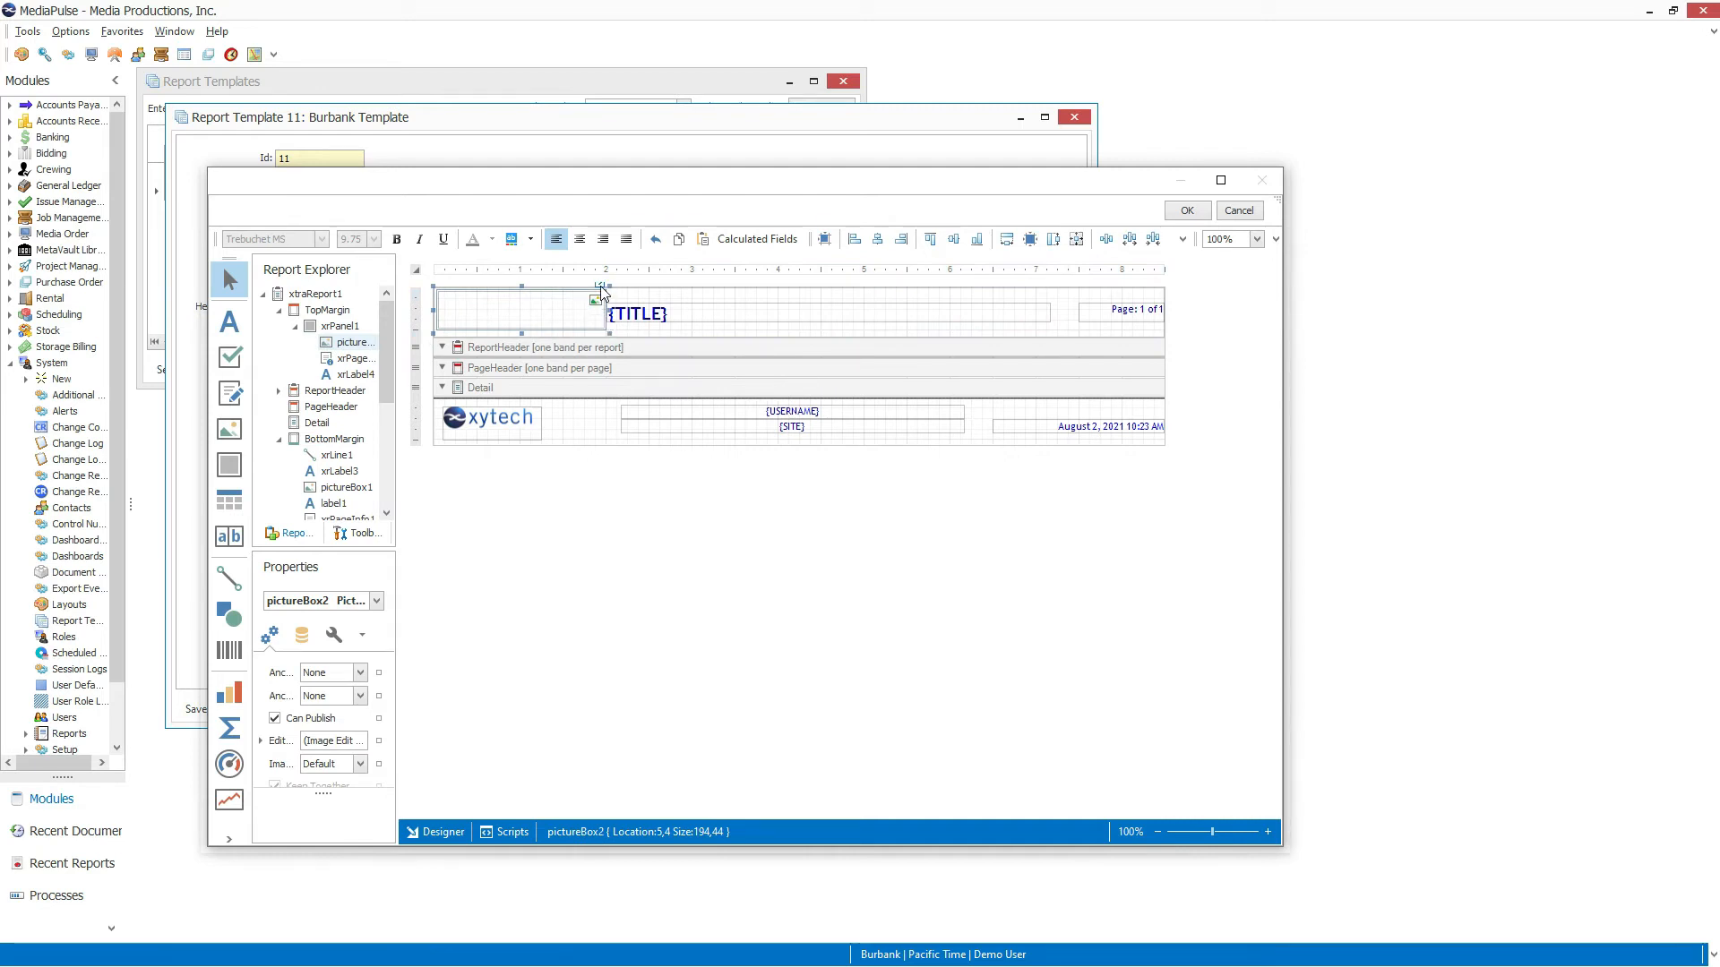
Load the logo_xytech_burbank image from the MPTT documents folder as the image source of the TopMargin picture box
click(600, 286)
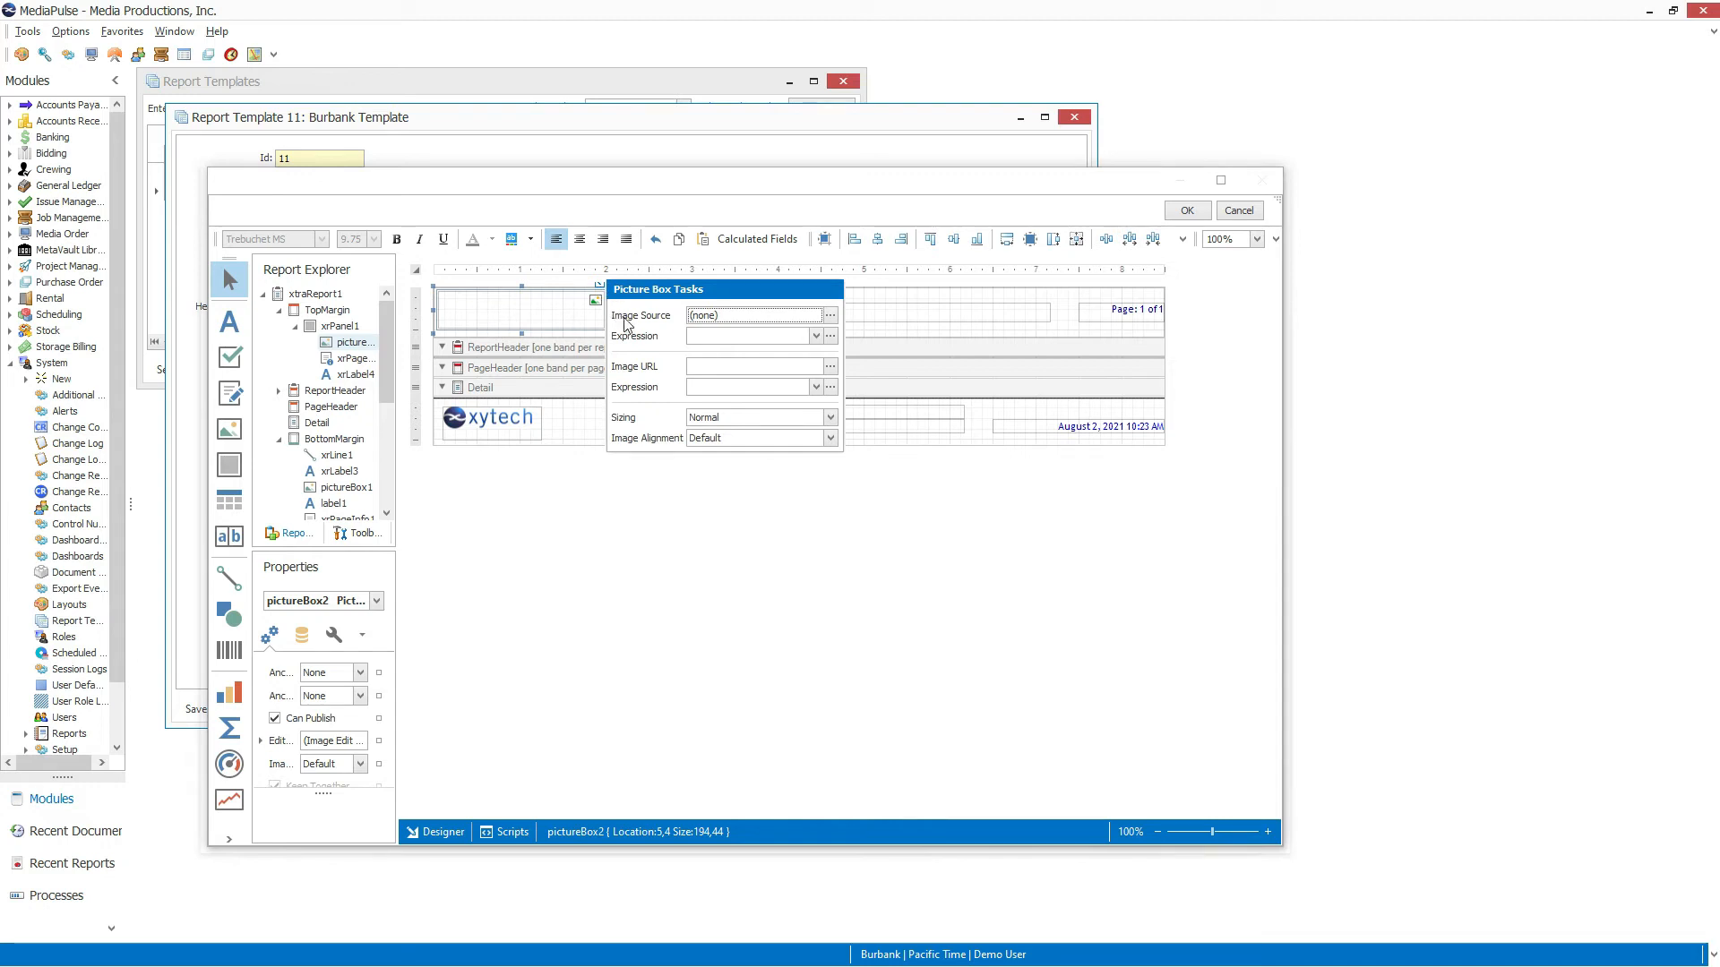
click(831, 316)
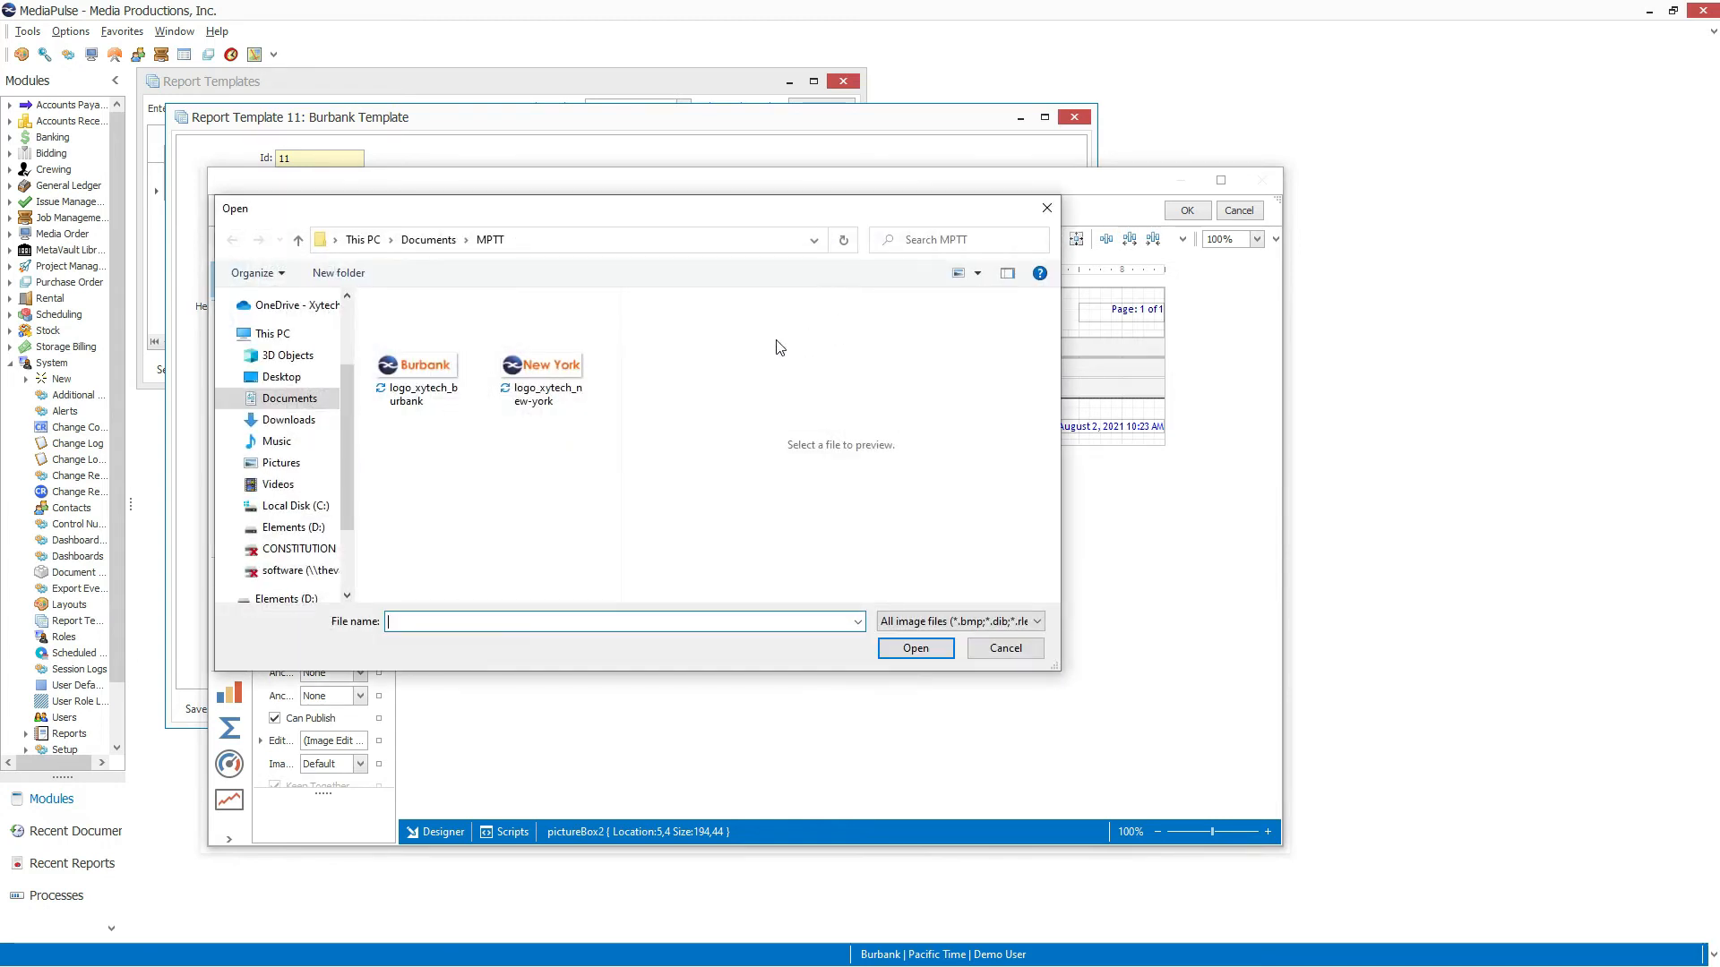
click(437, 381)
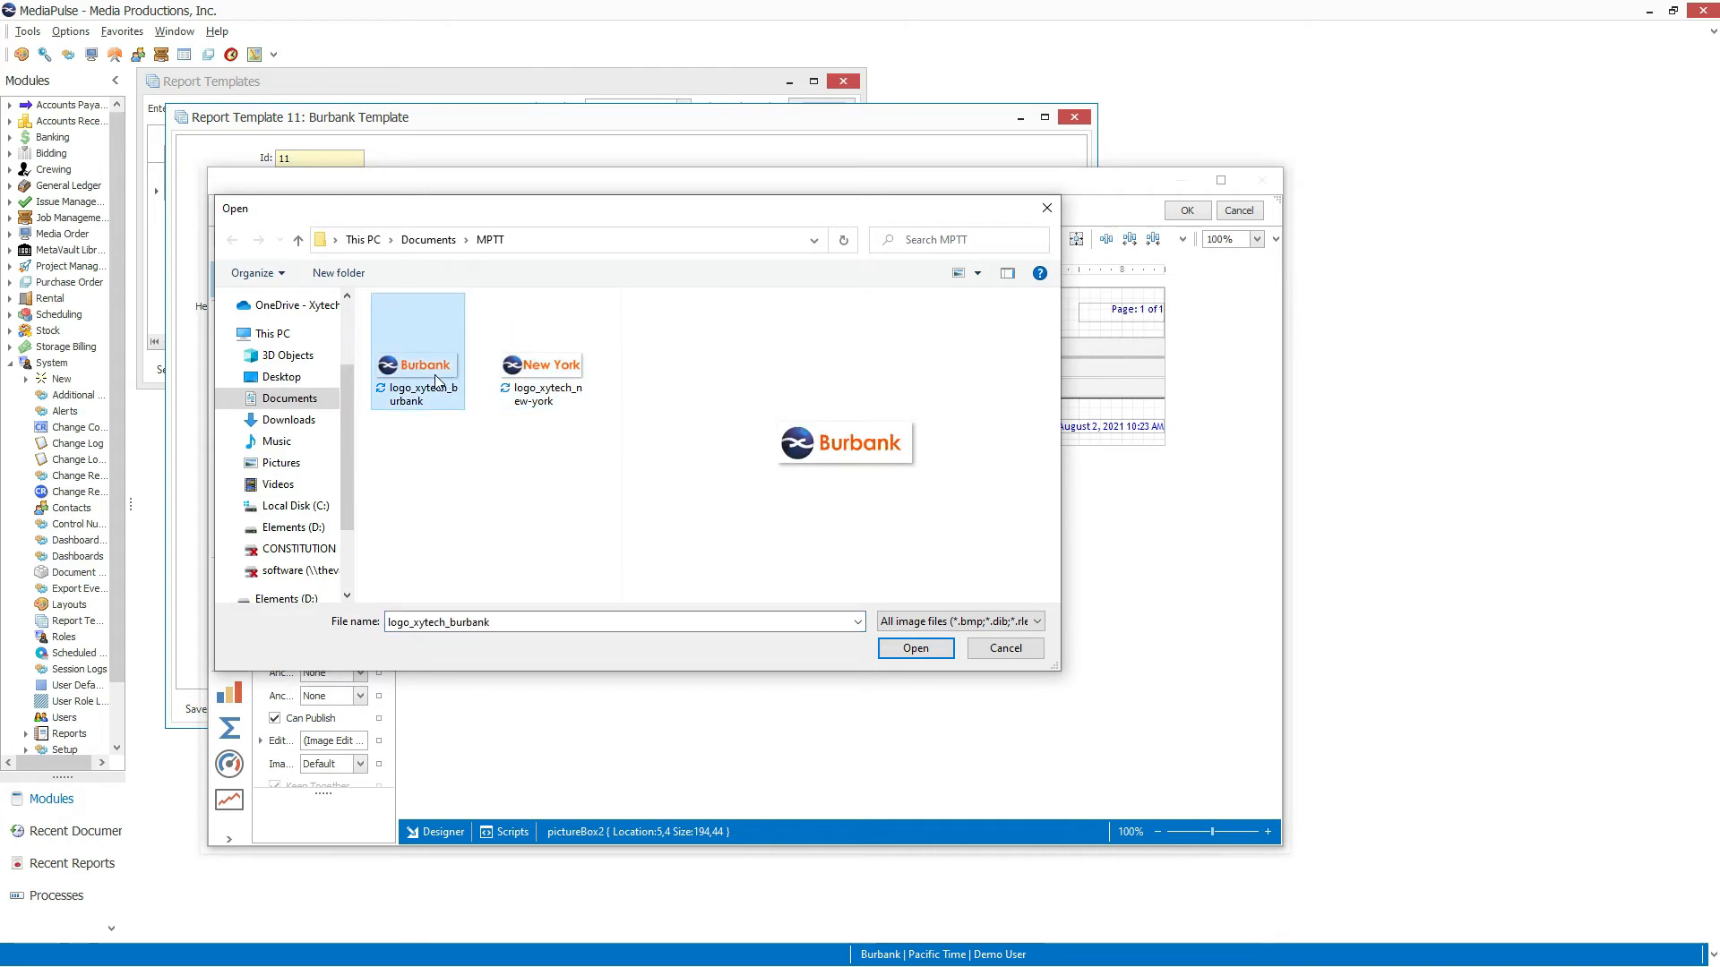
click(915, 654)
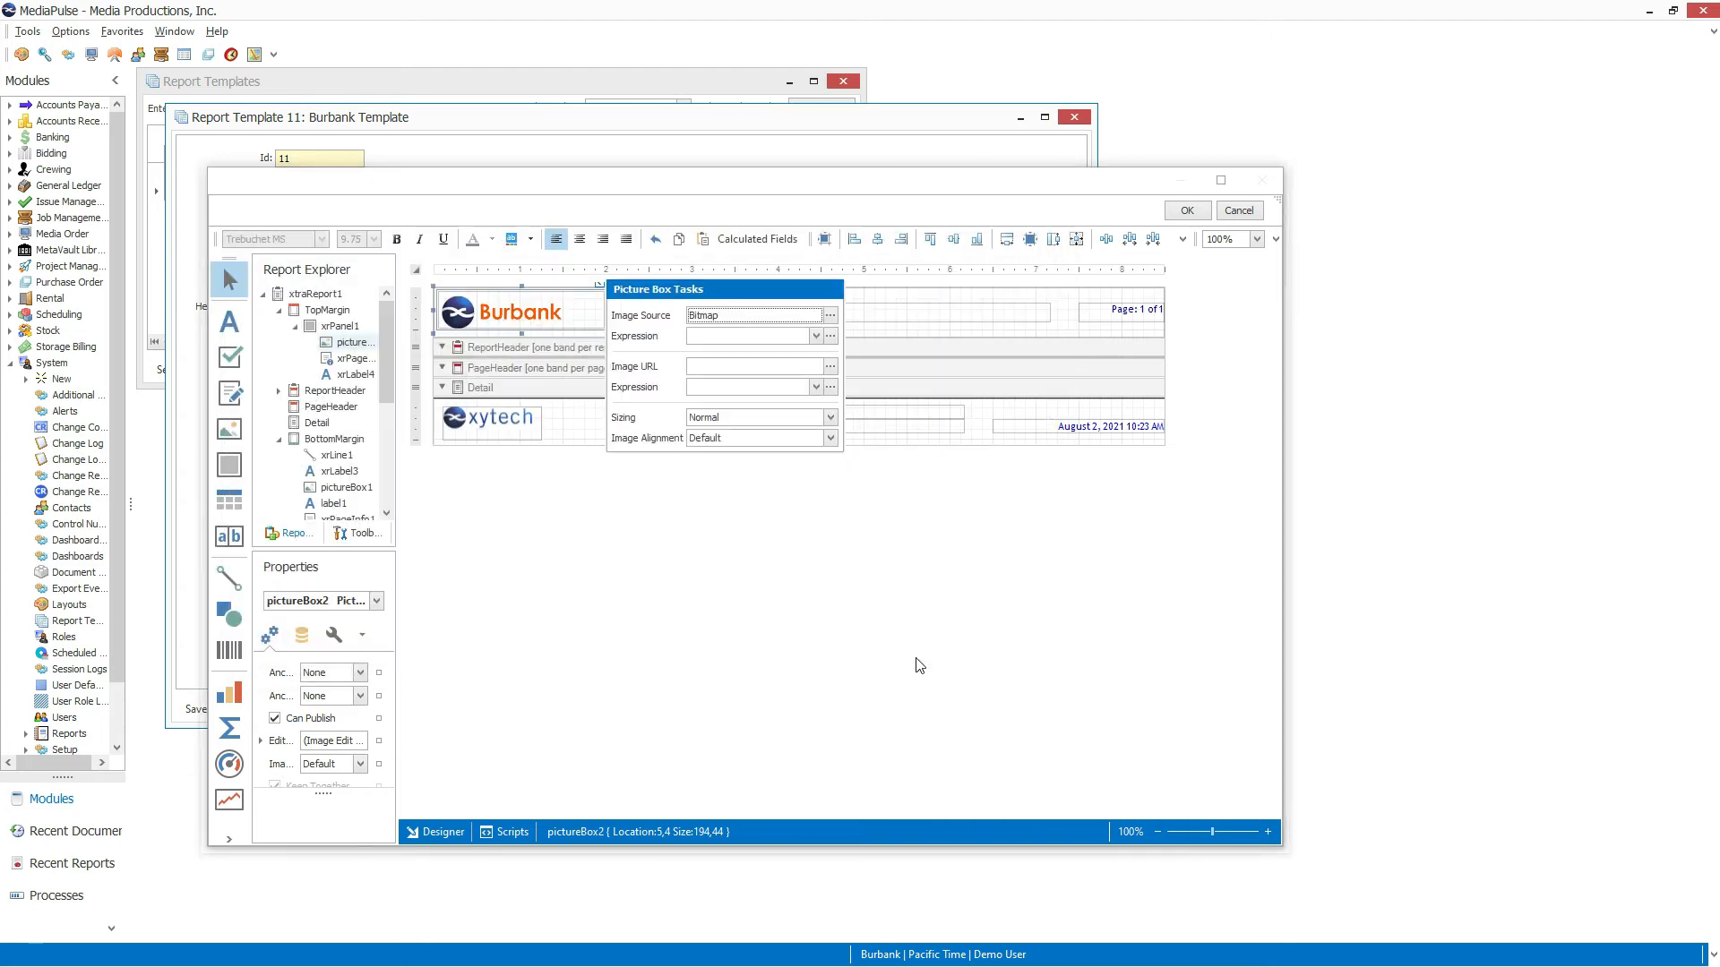
Try Stretch Image sizing on the Burbank logo, and settle on the sizing that fits the picture box to the image at 156 × 48
click(830, 418)
click(802, 448)
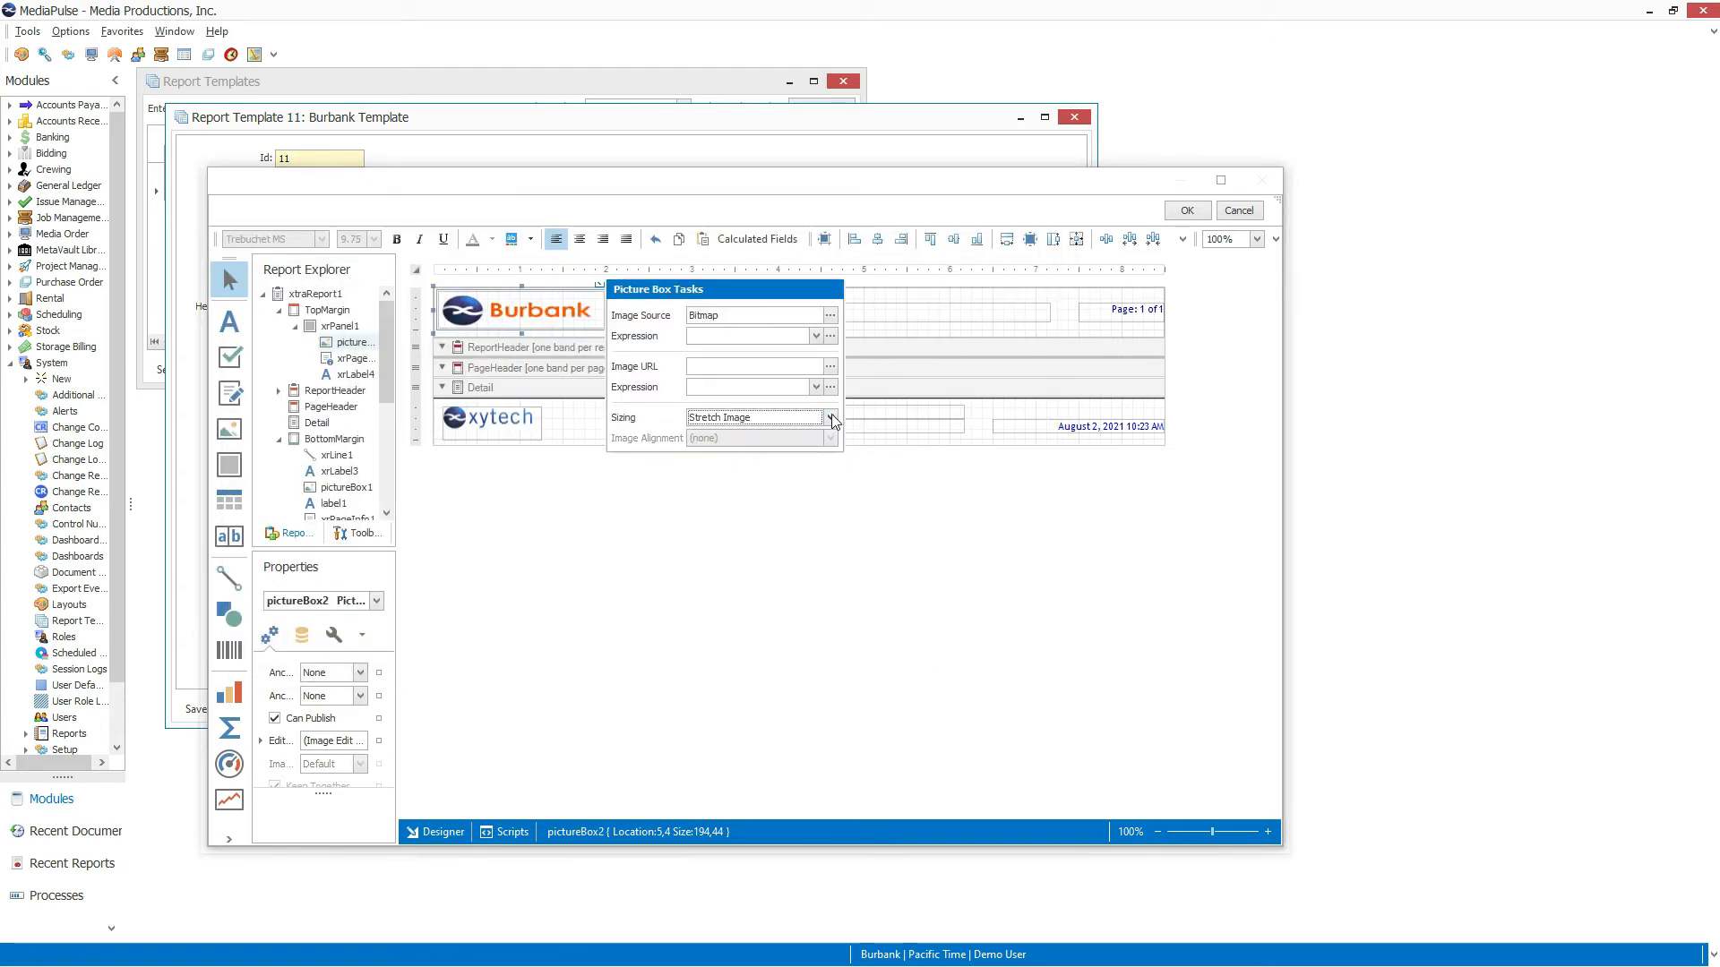
click(831, 415)
click(803, 460)
click(802, 463)
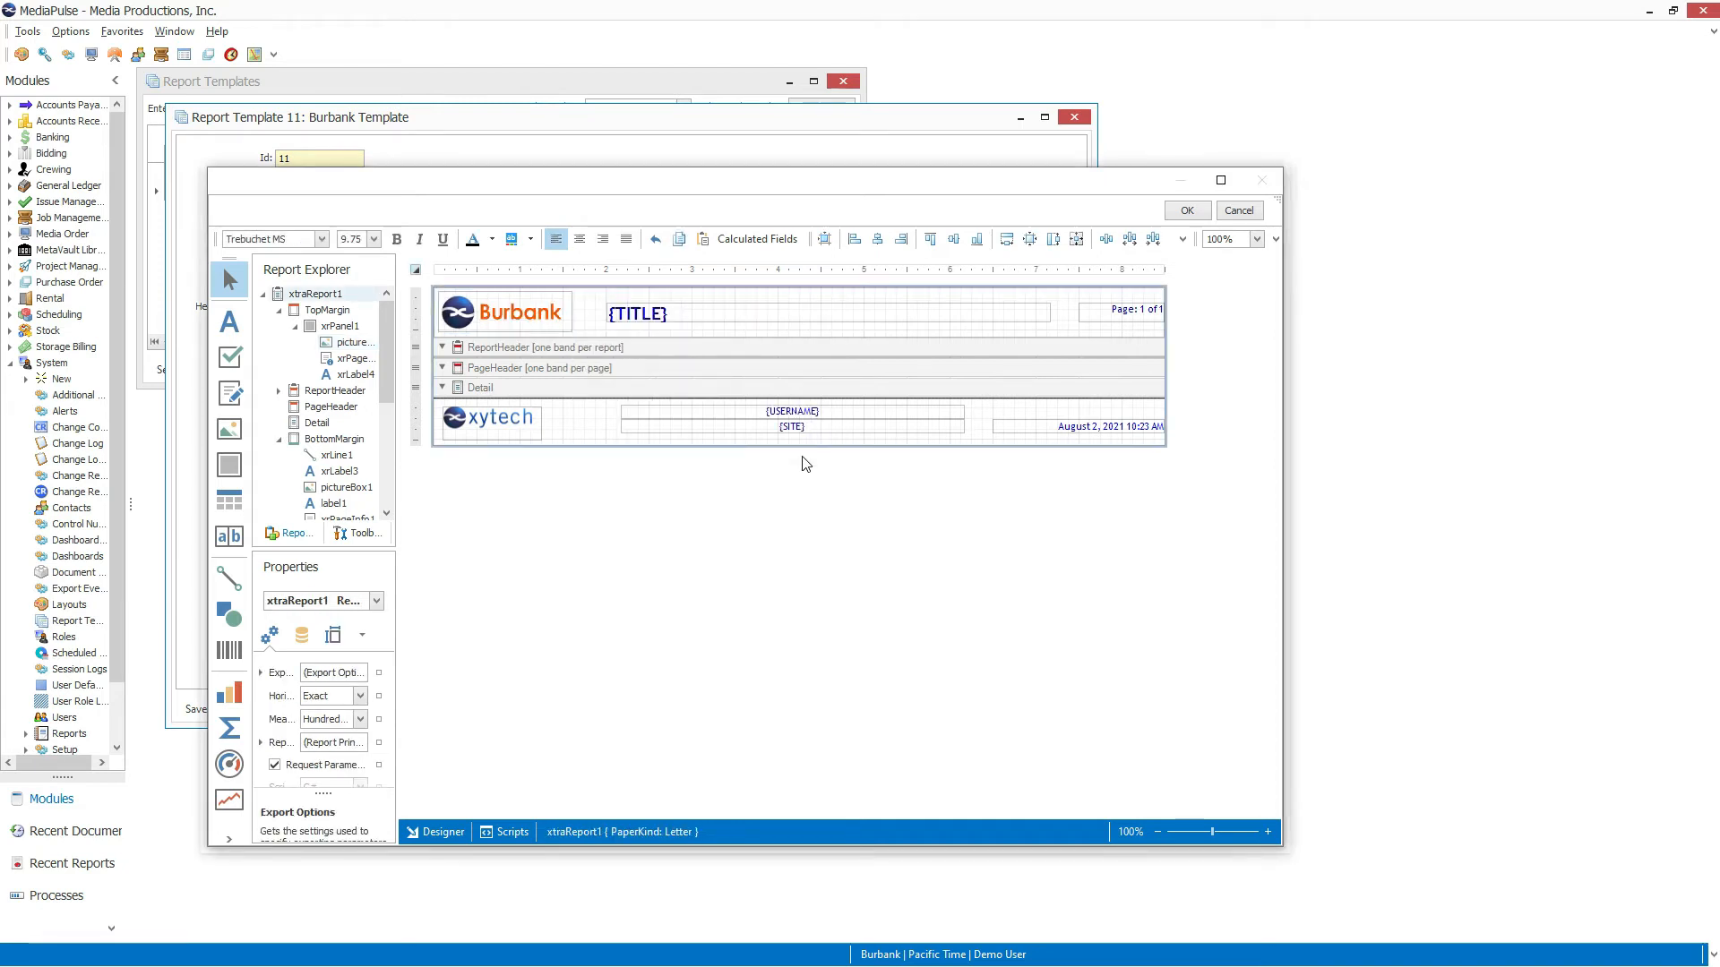
Reposition the Burbank logo tight into the upper-left corner of the TopMargin band
drag(508, 318, 516, 329)
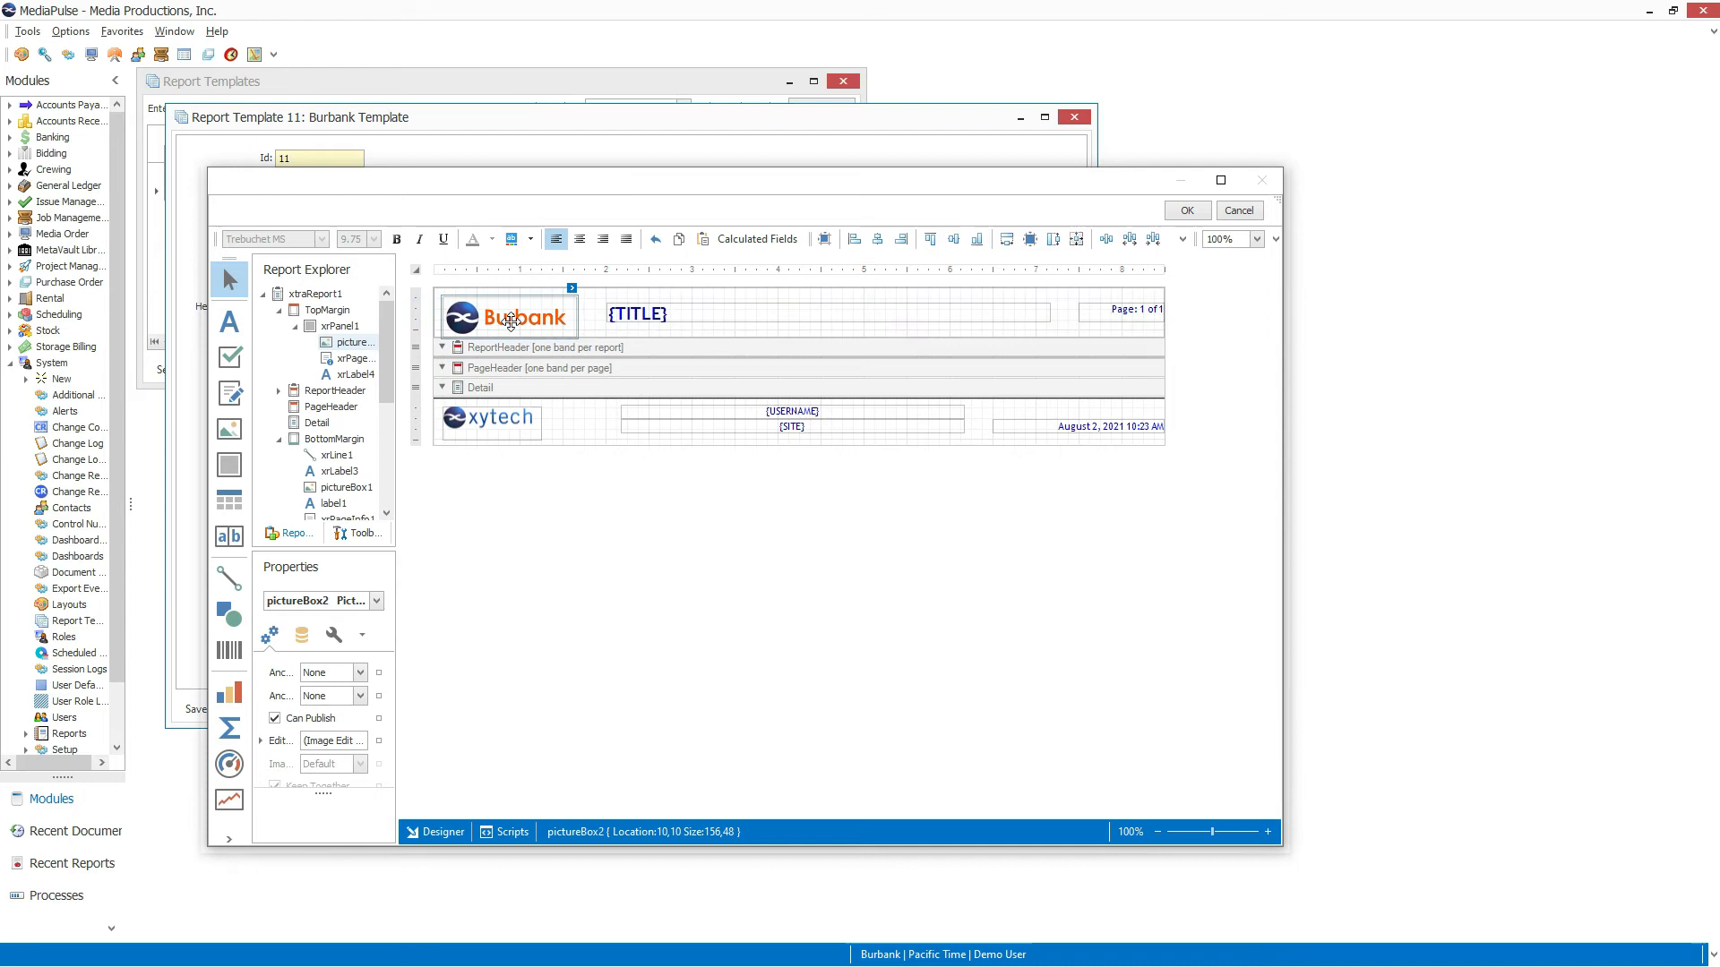
key(ctrl+z)
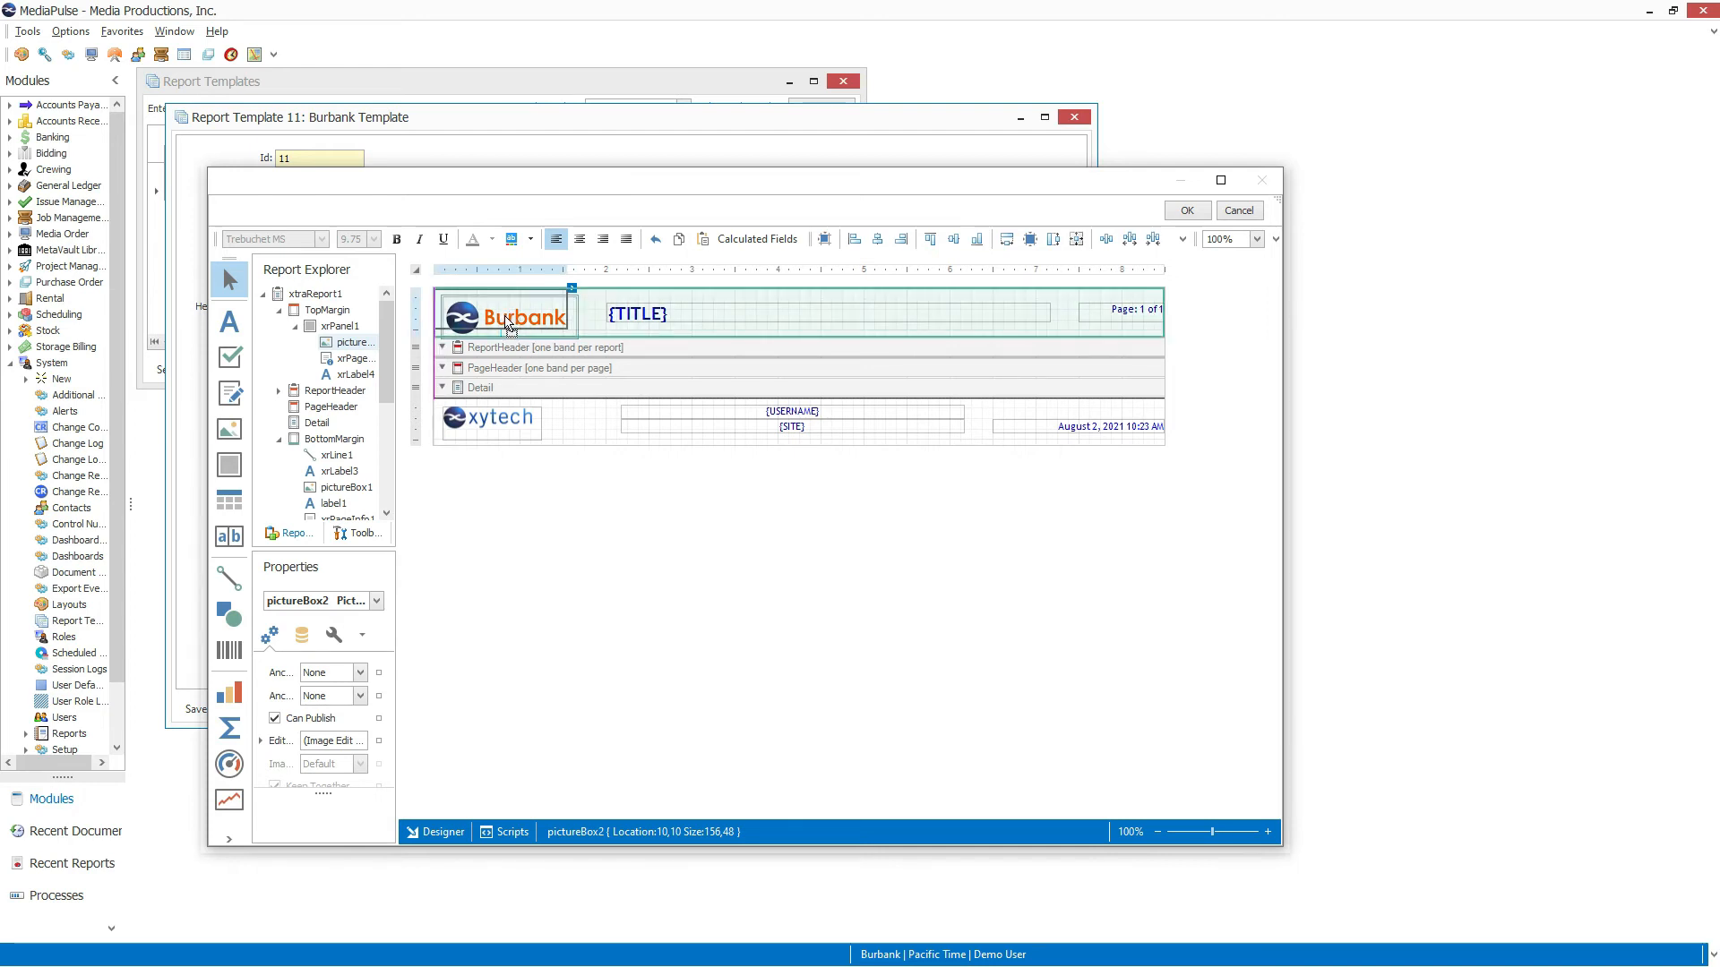
click(672, 523)
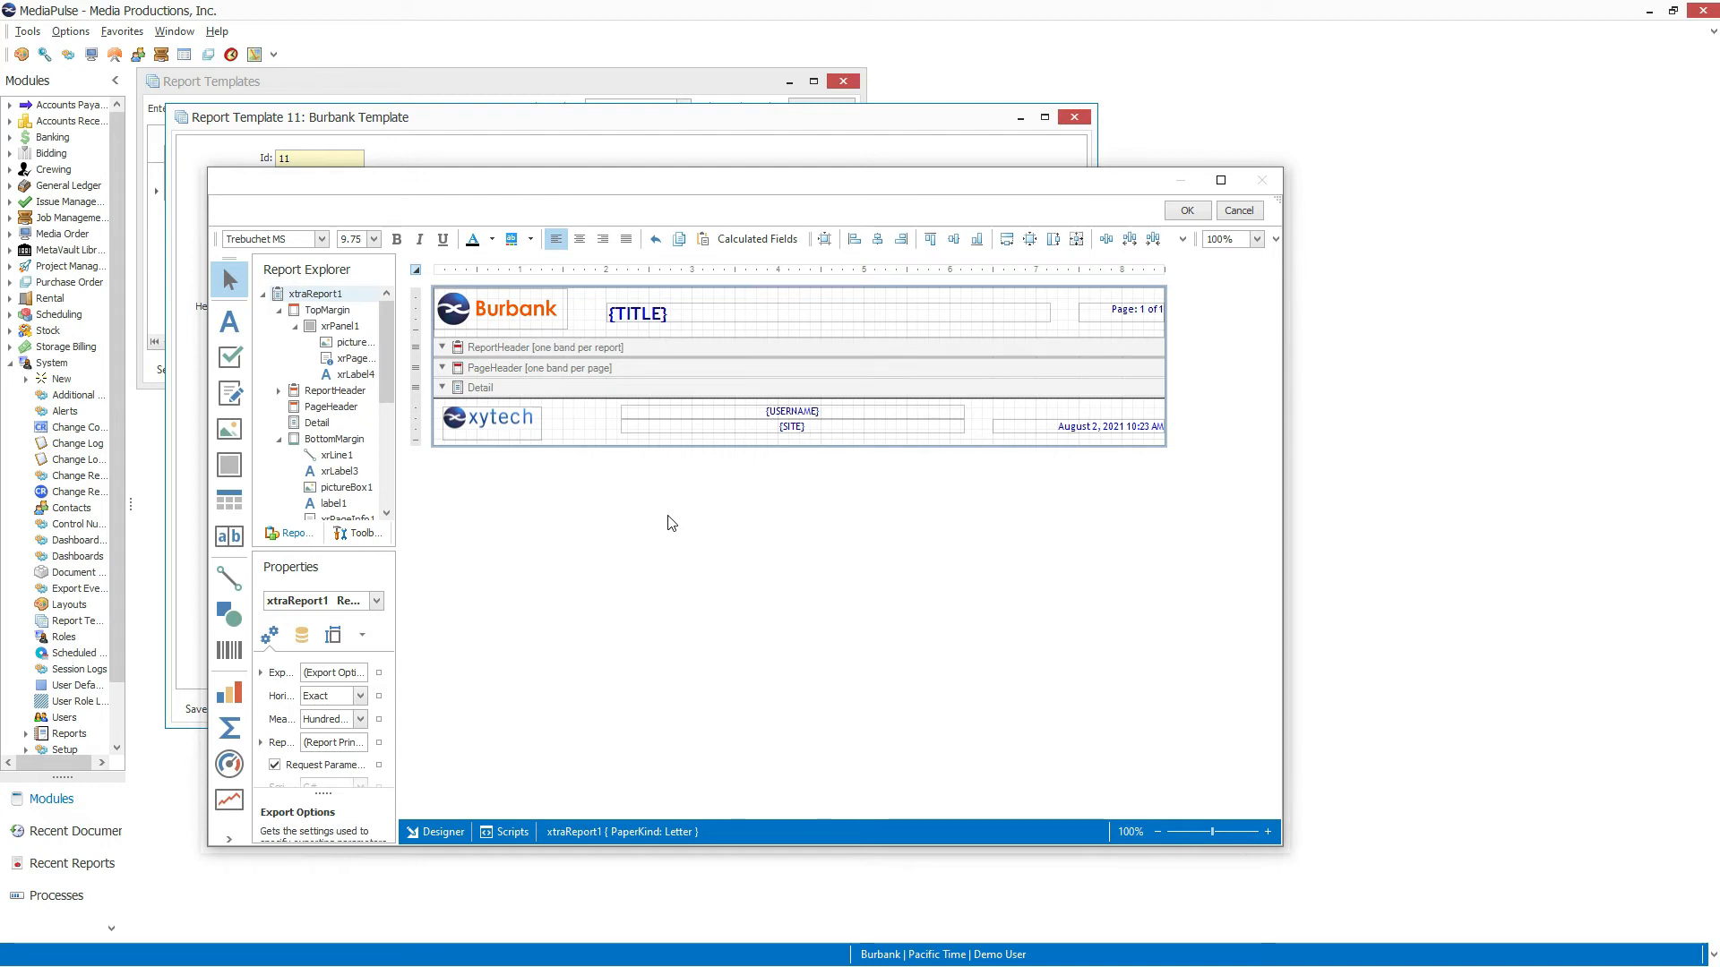
Open the editor for the report's bands and examine the properties of each band from TopMargin to BottomMargin
click(416, 273)
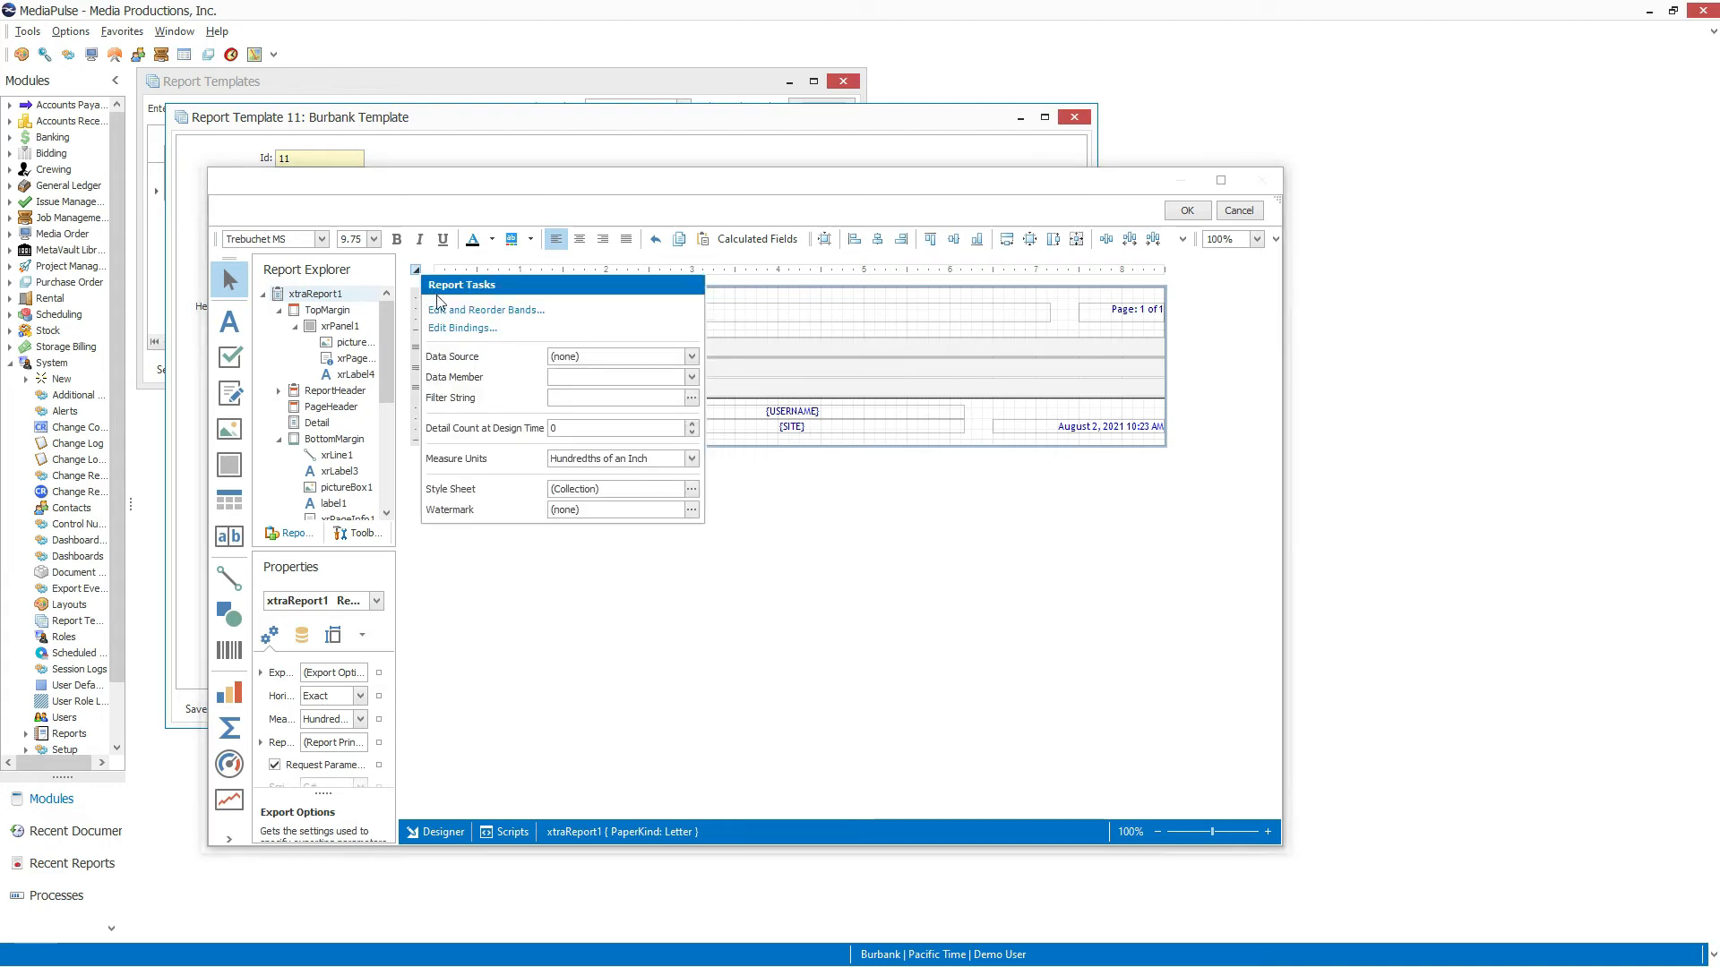
click(531, 310)
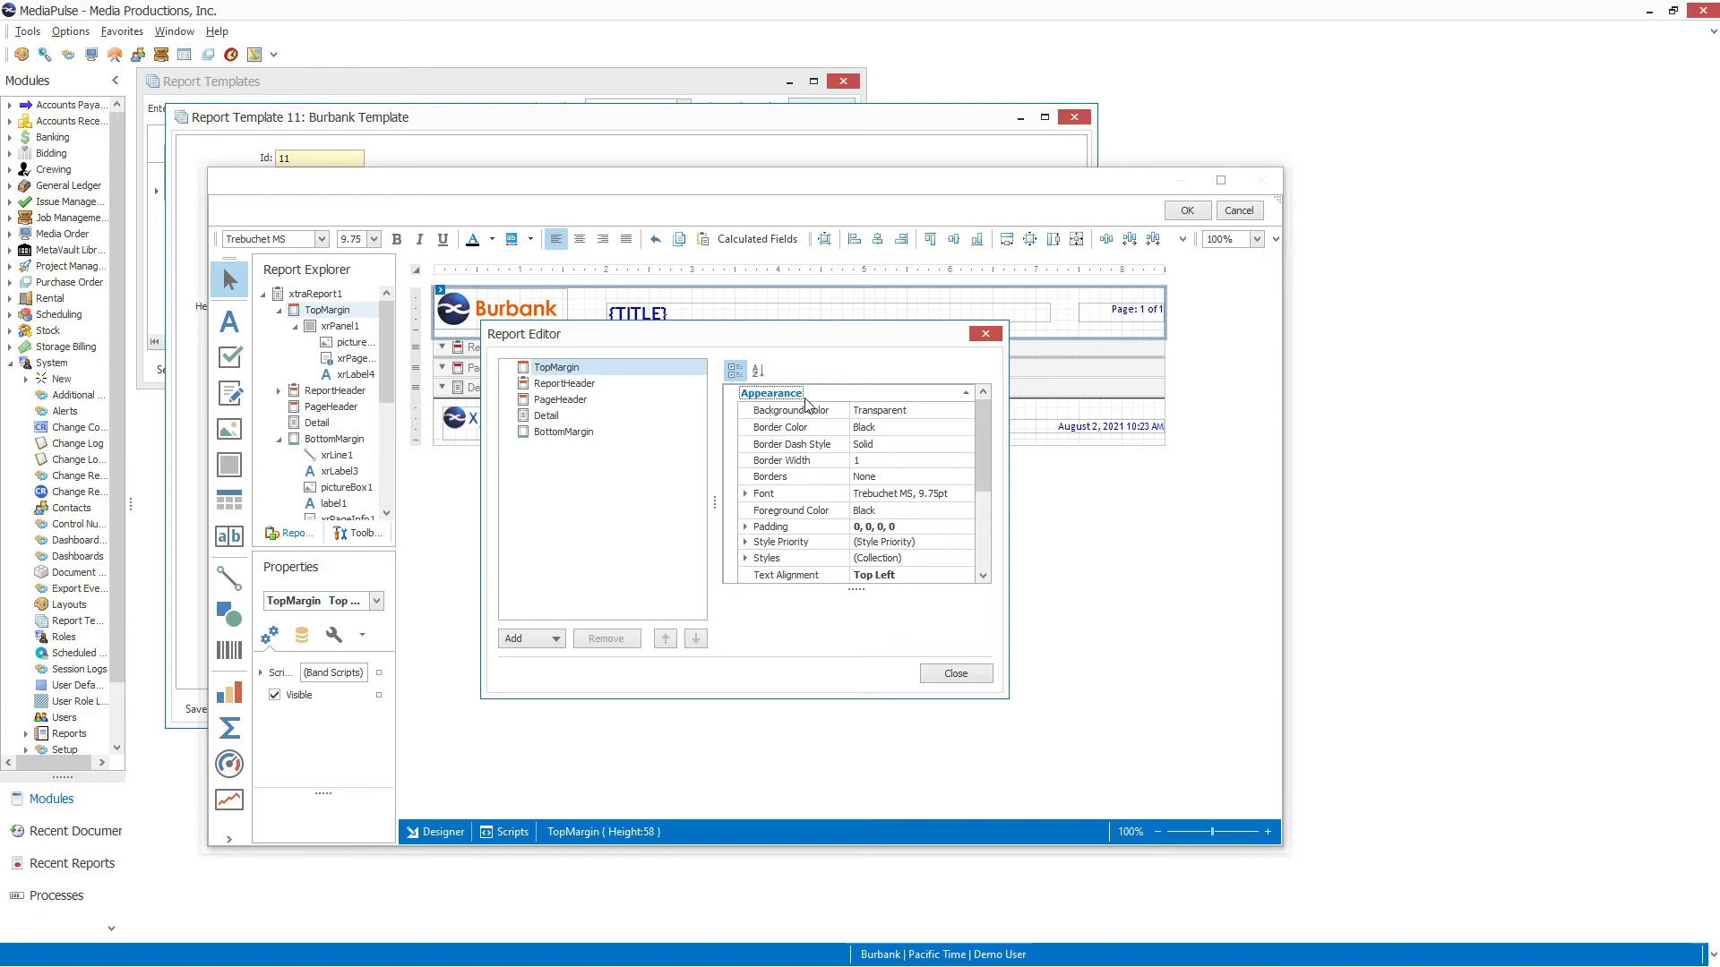
scroll(805, 405, down, 3)
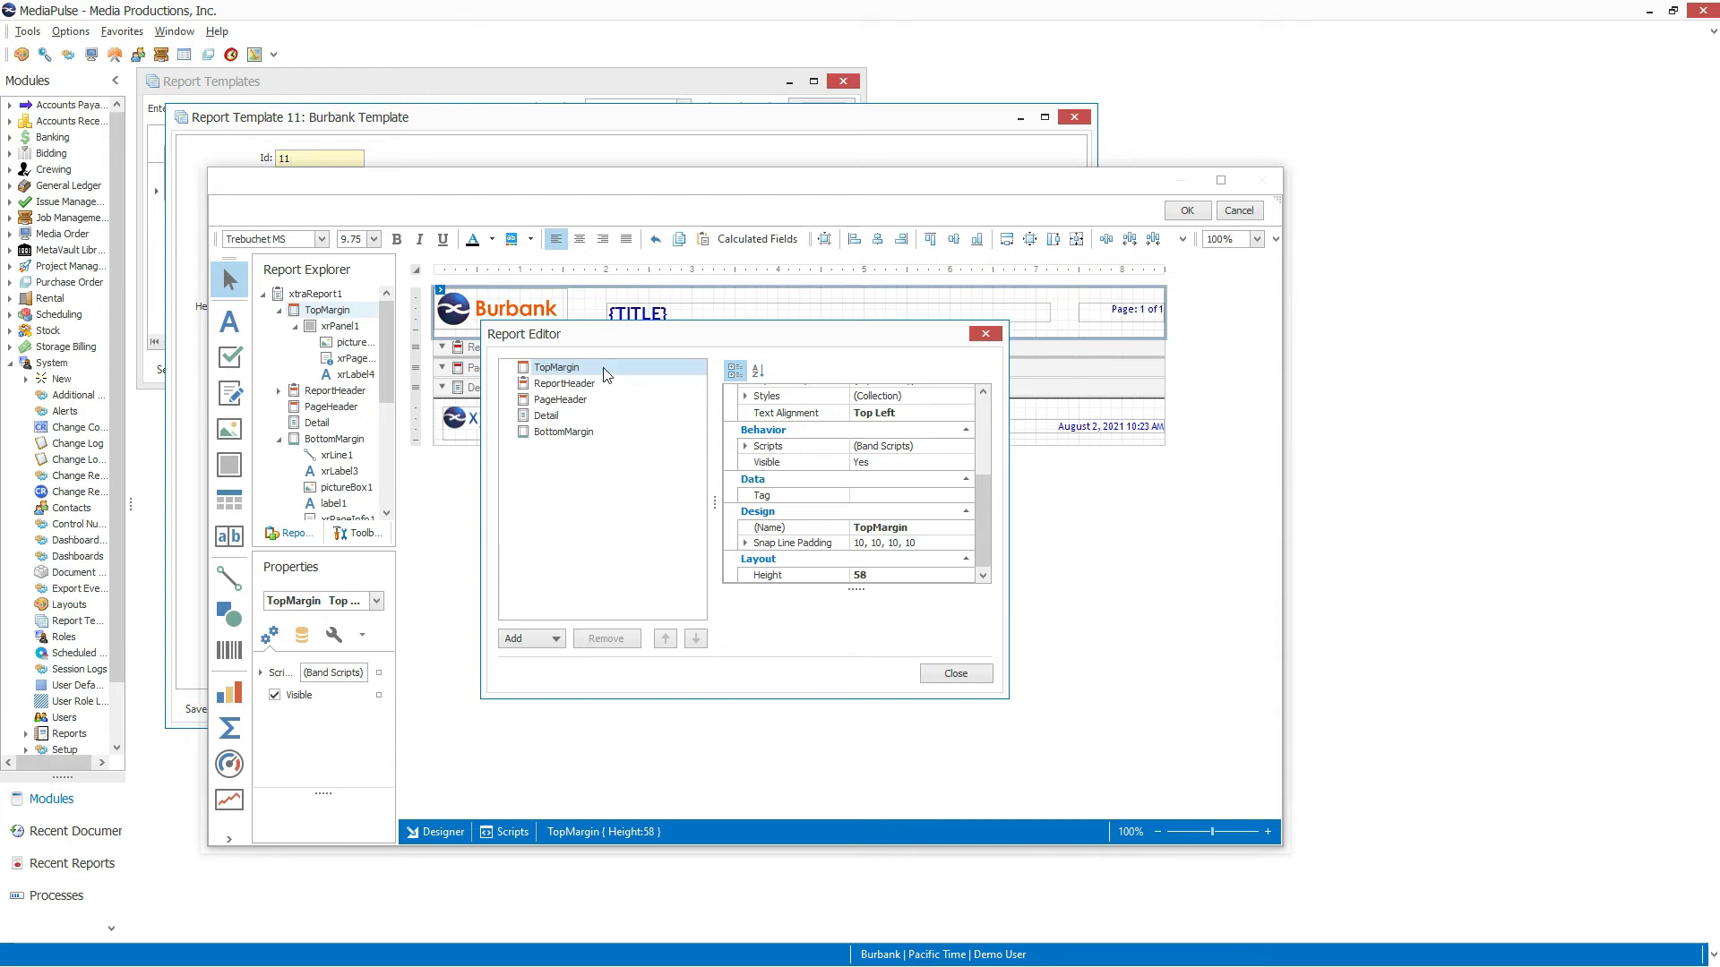
click(606, 391)
click(606, 406)
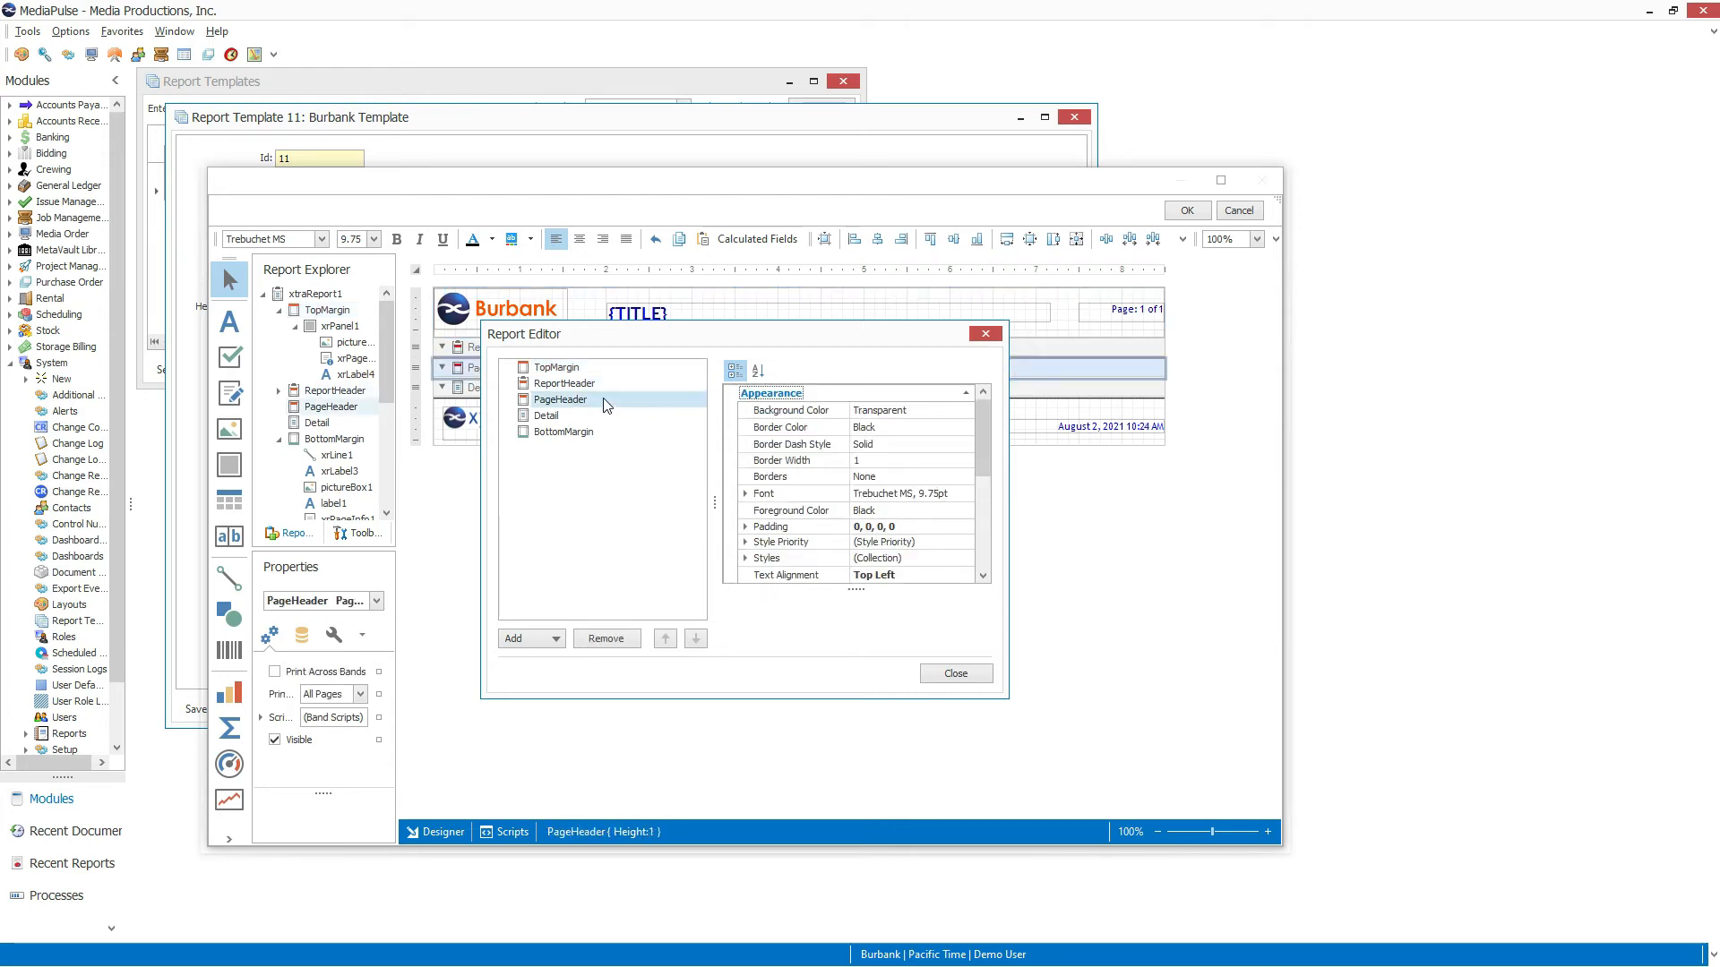
click(602, 417)
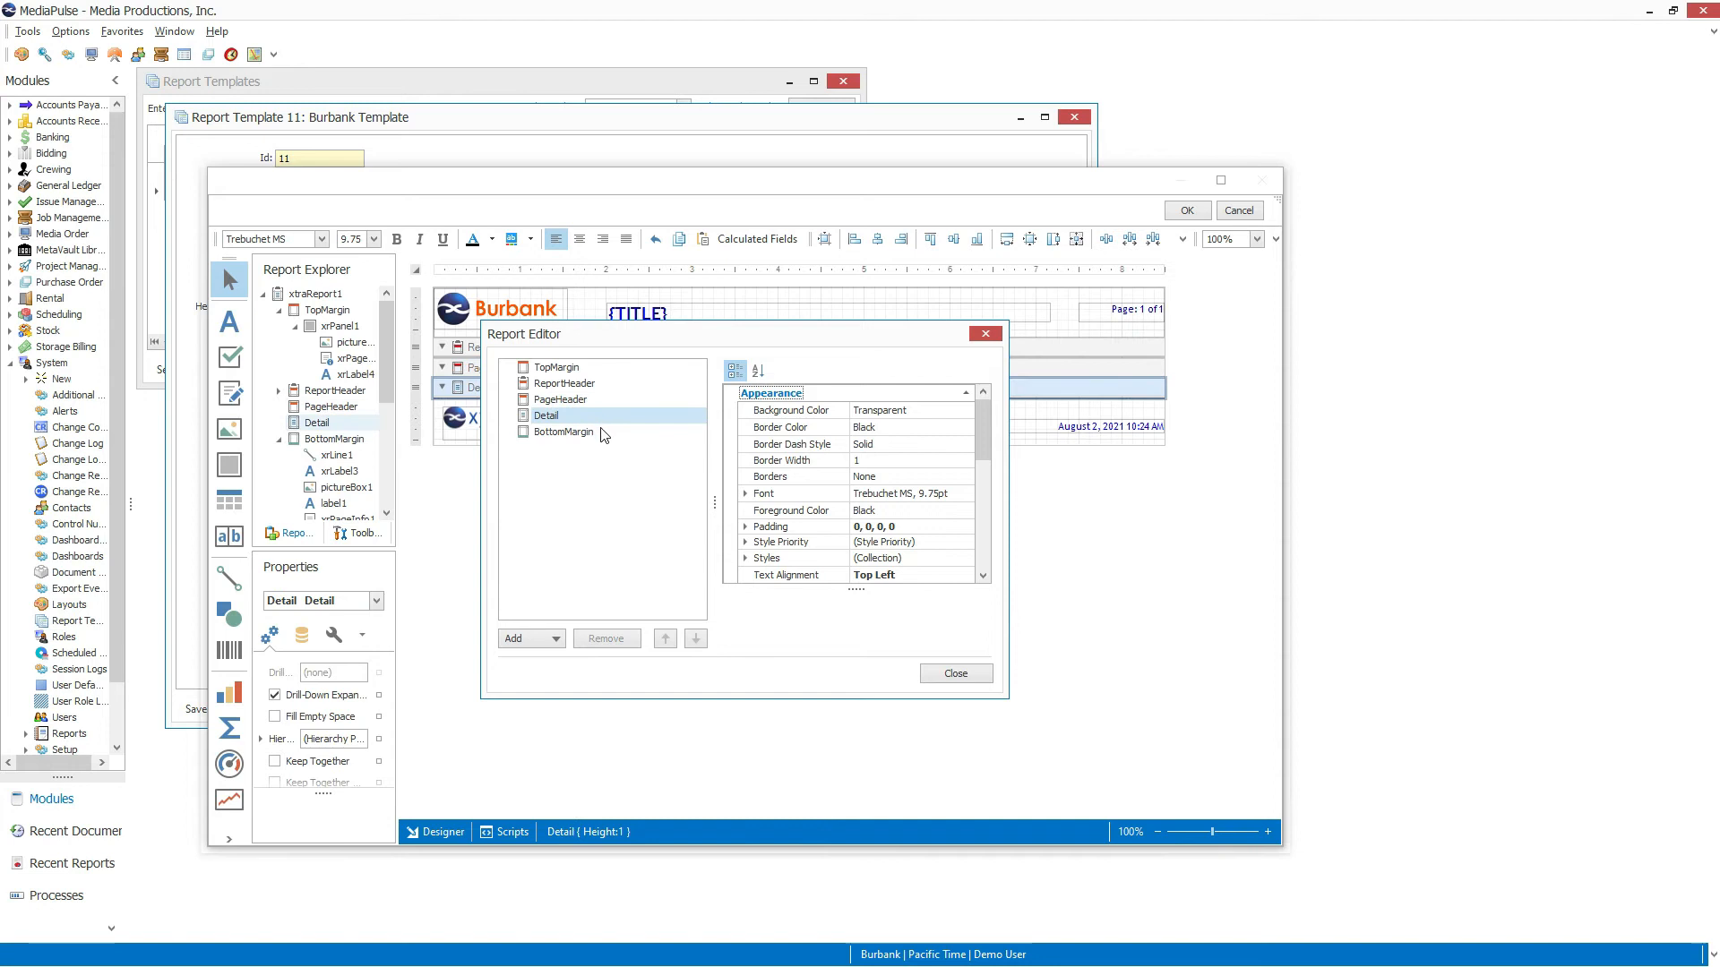
click(603, 435)
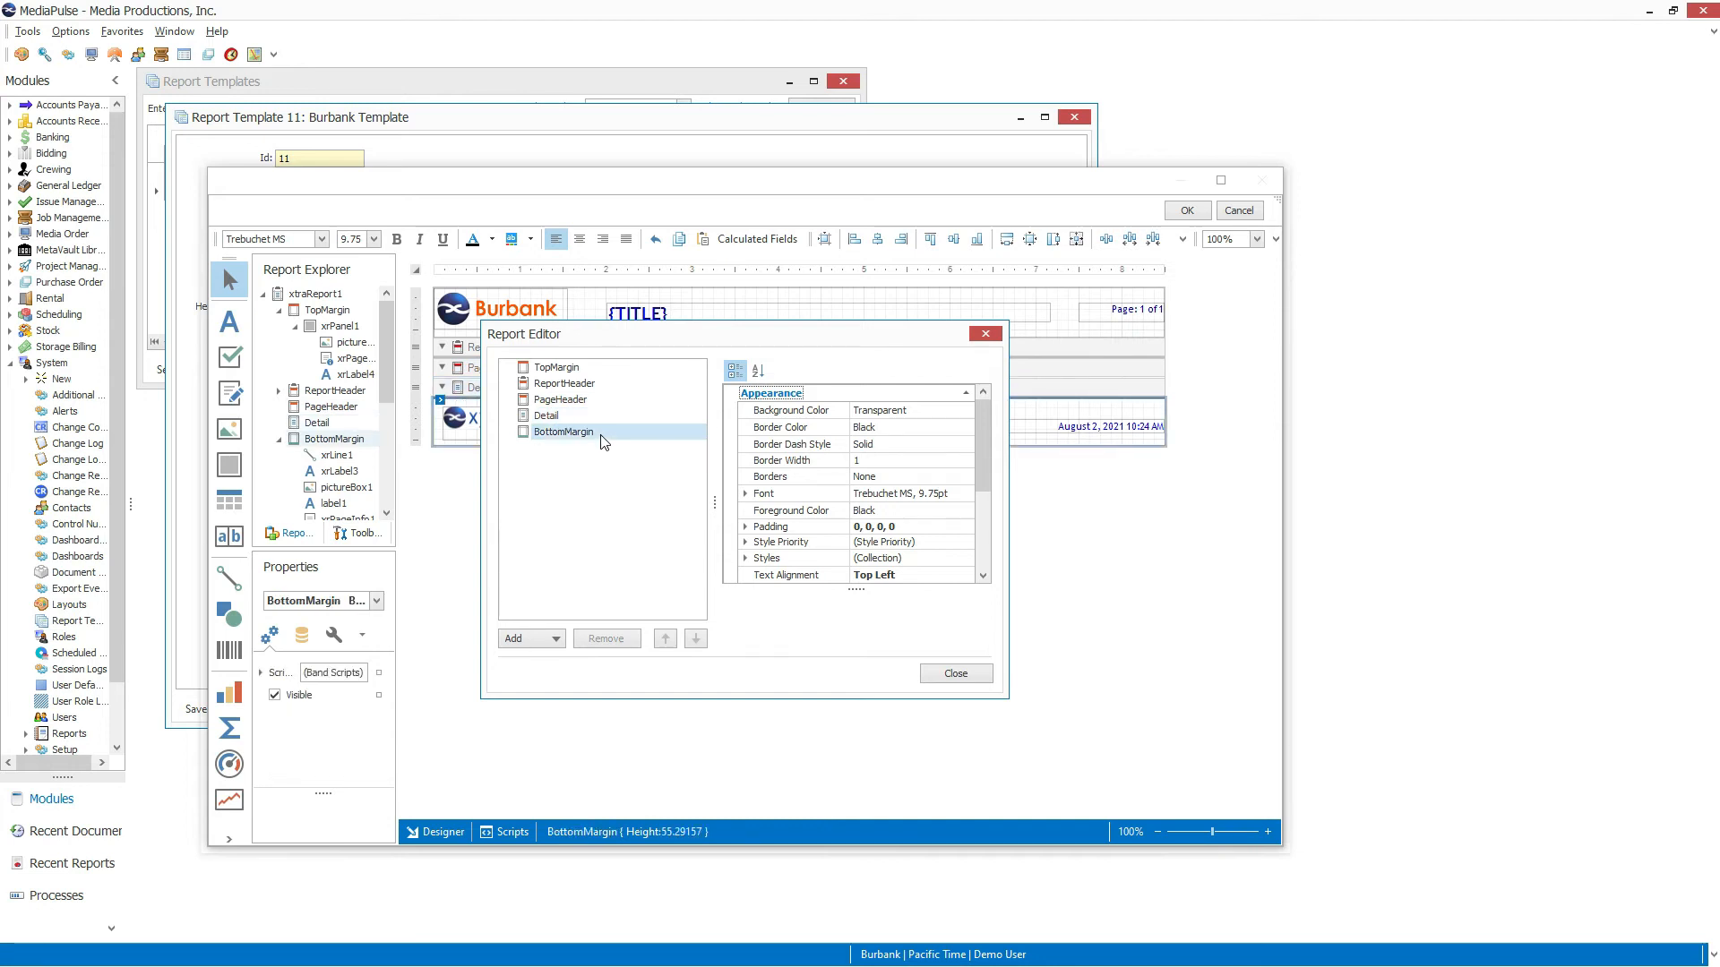
Set the background color of the TopMargin band to WhiteSmoke
click(597, 373)
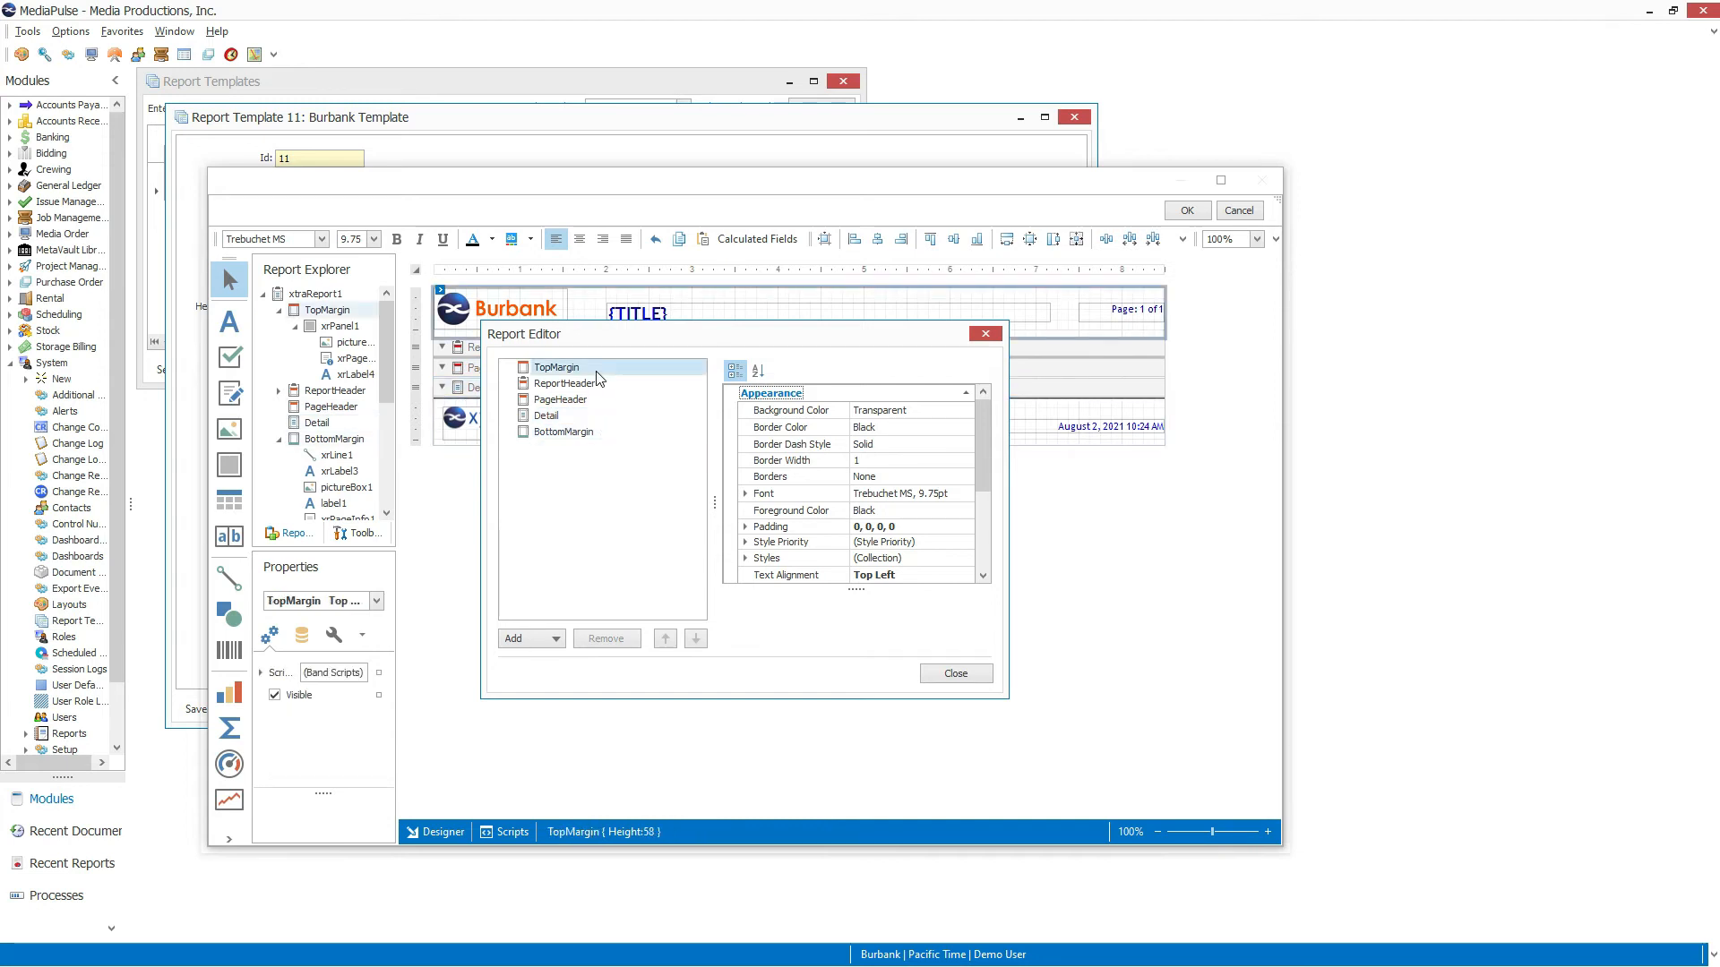
click(908, 414)
click(968, 412)
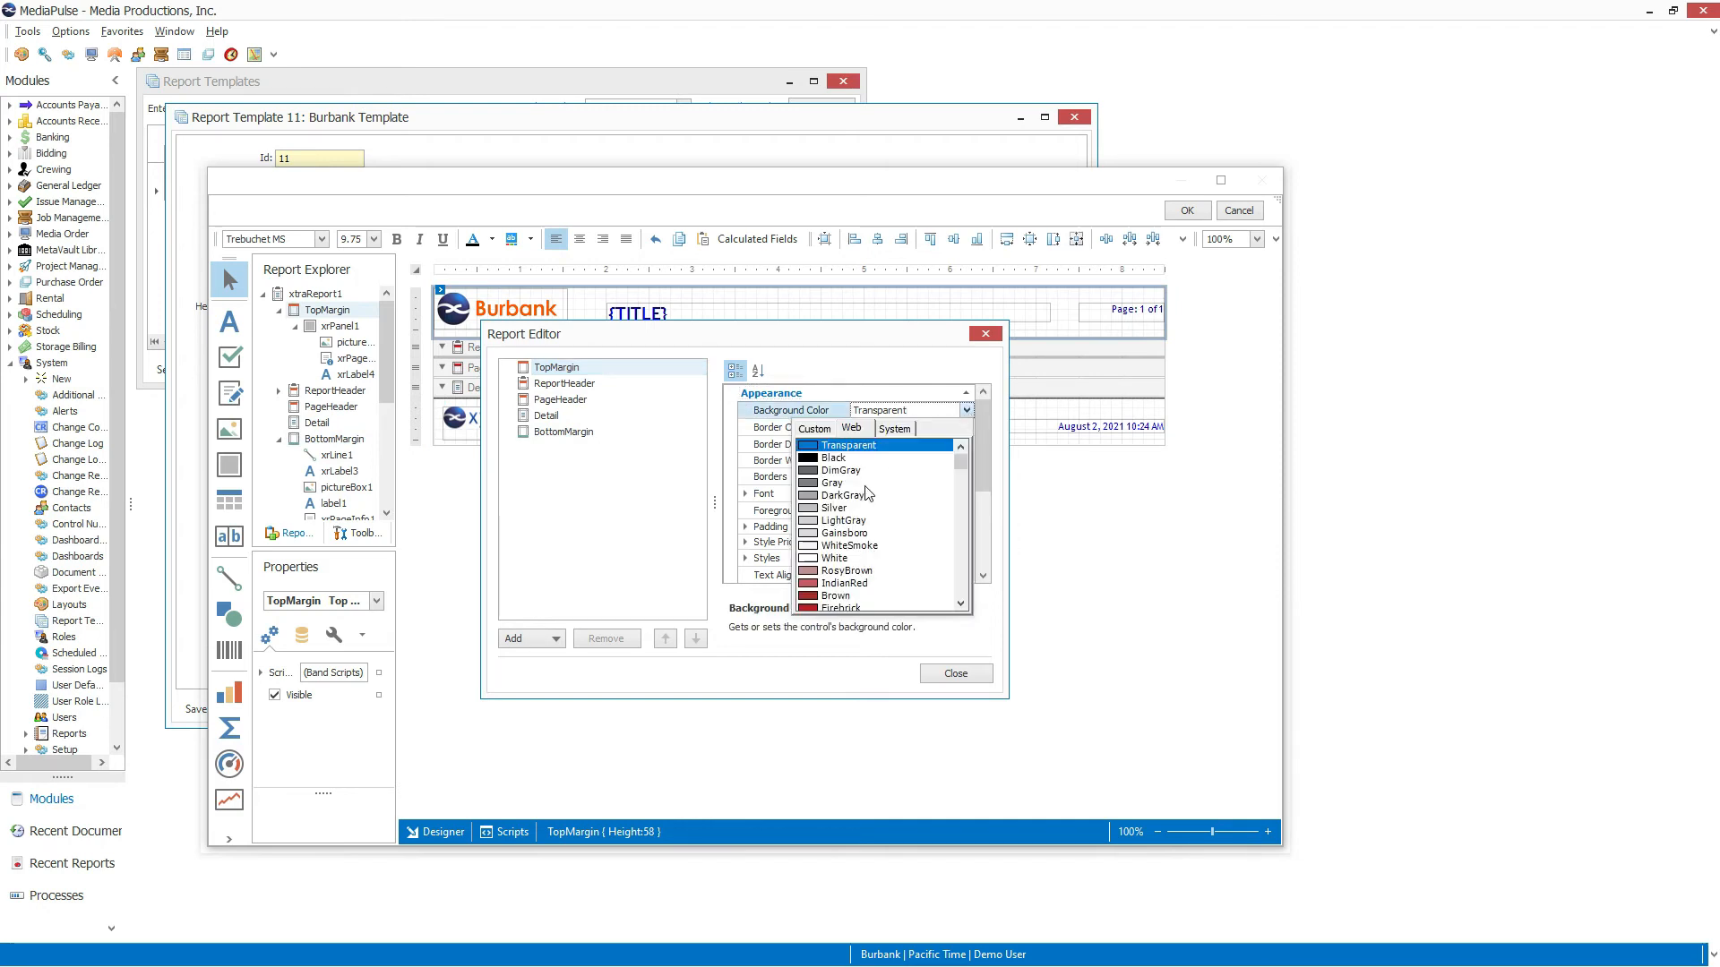
click(810, 545)
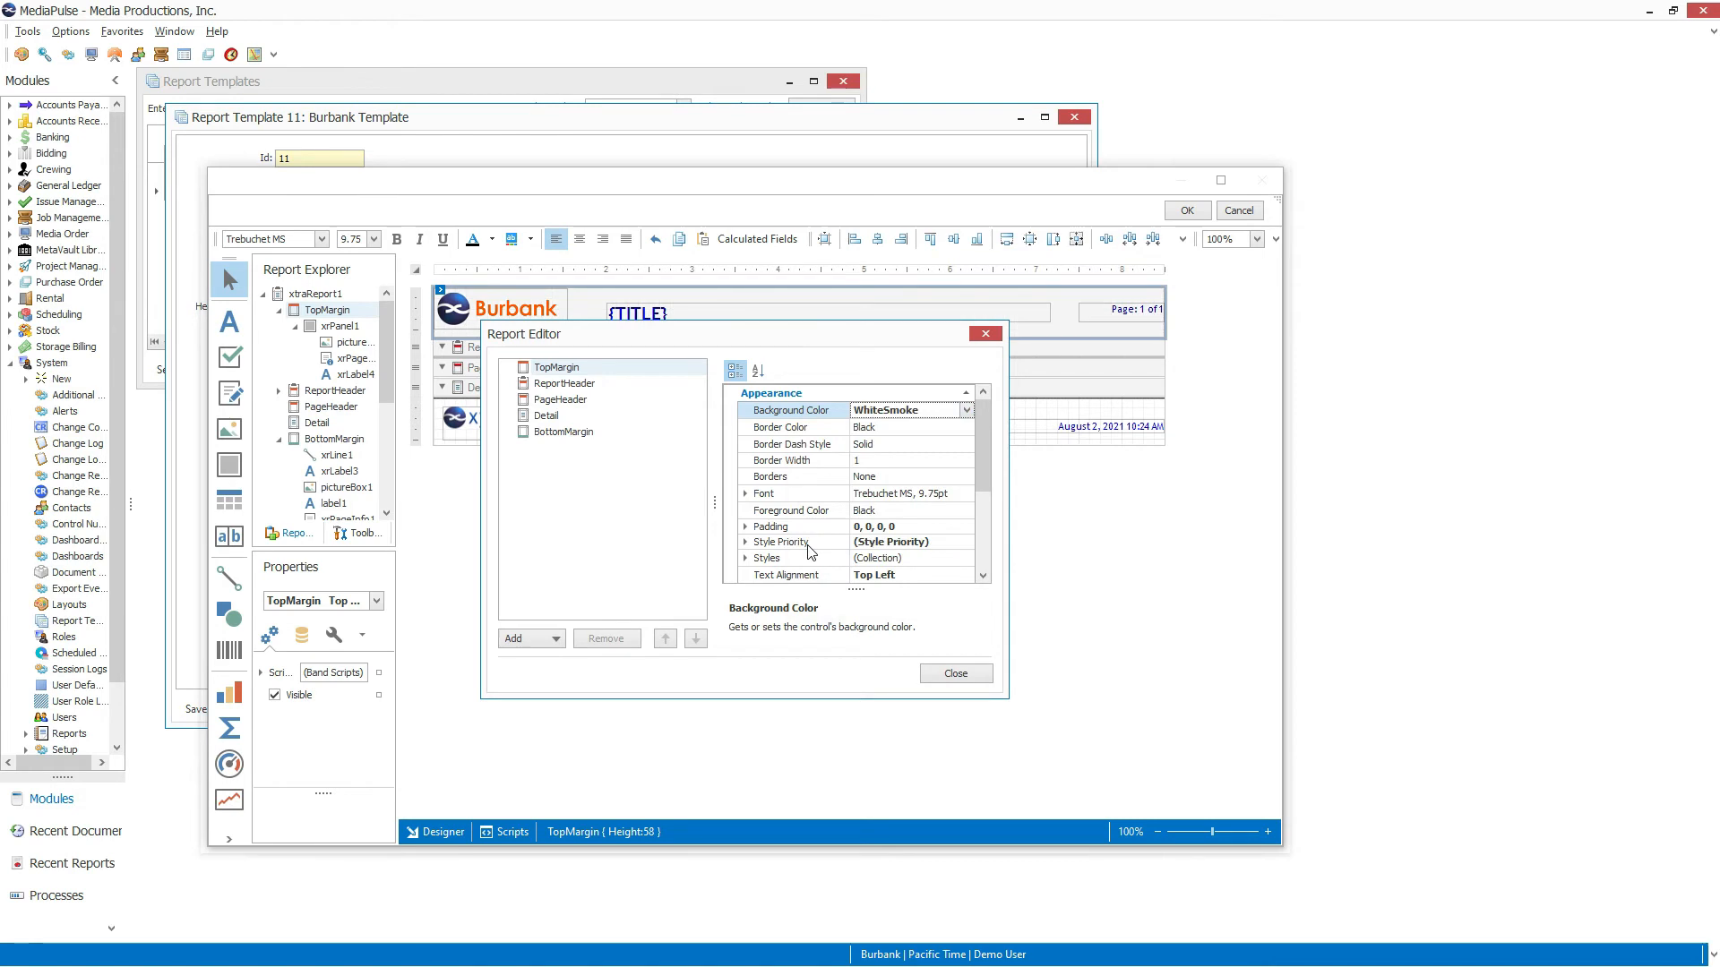
Set the height of the TopMargin band to 100 and close the band editor
scroll(867, 550, down, 3)
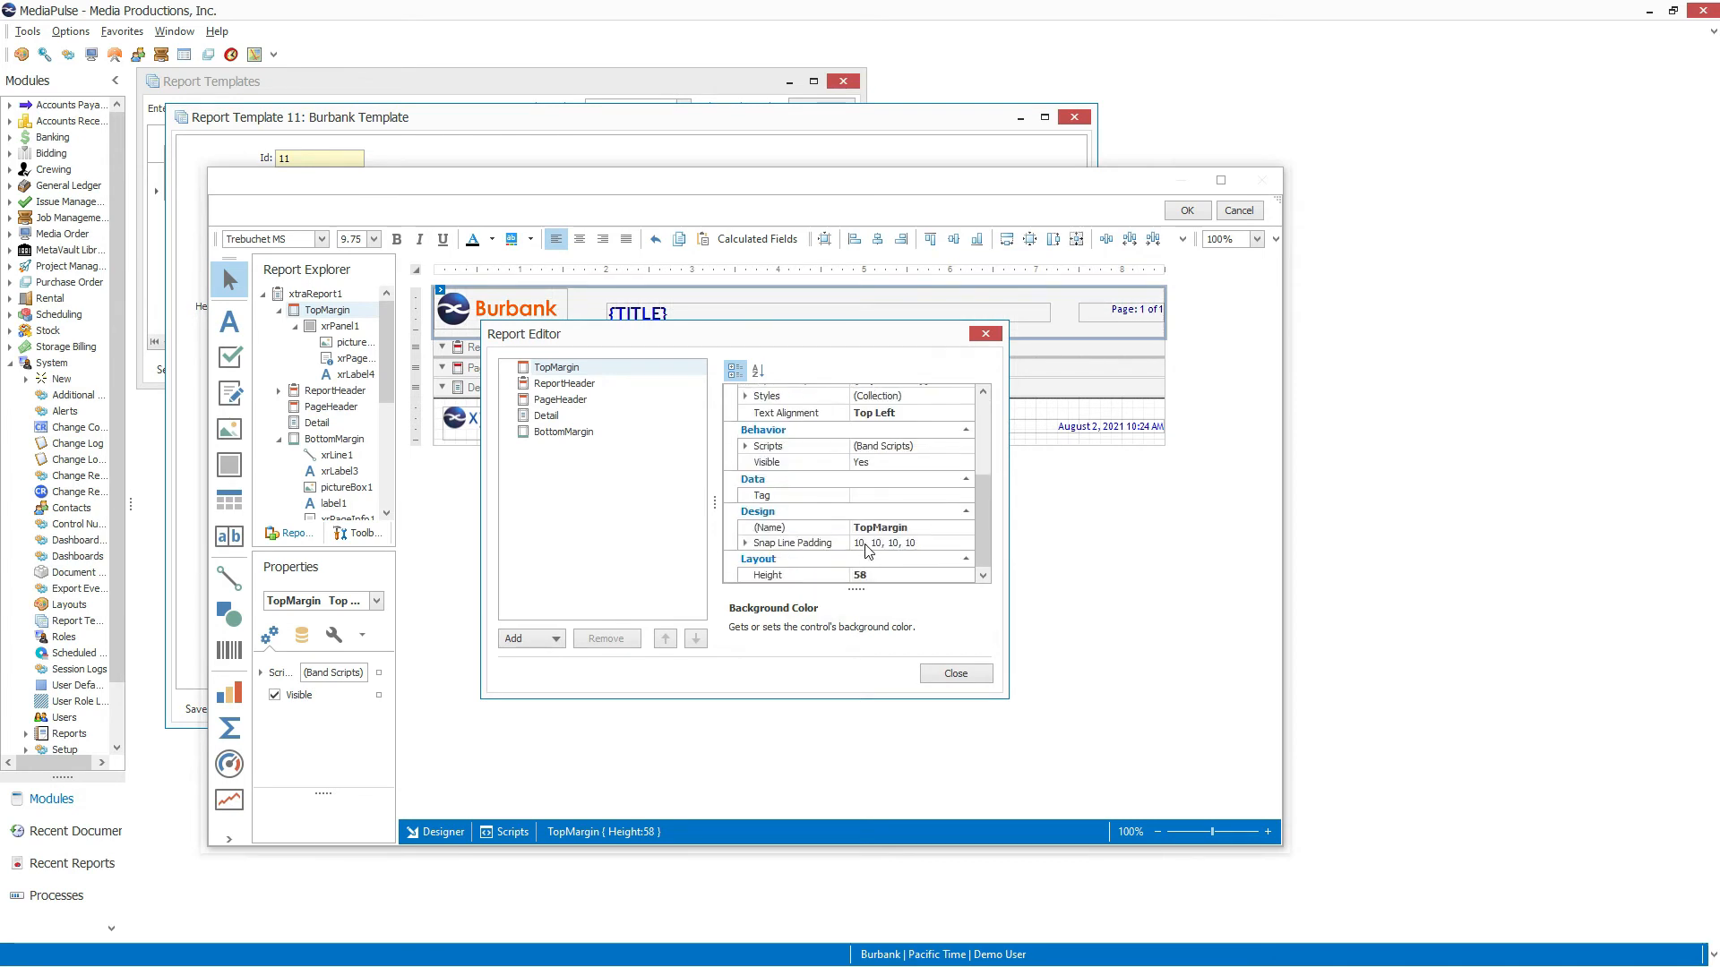
click(877, 573)
key(BackSpace)
key(BackSpace)
text(100)
key(Return)
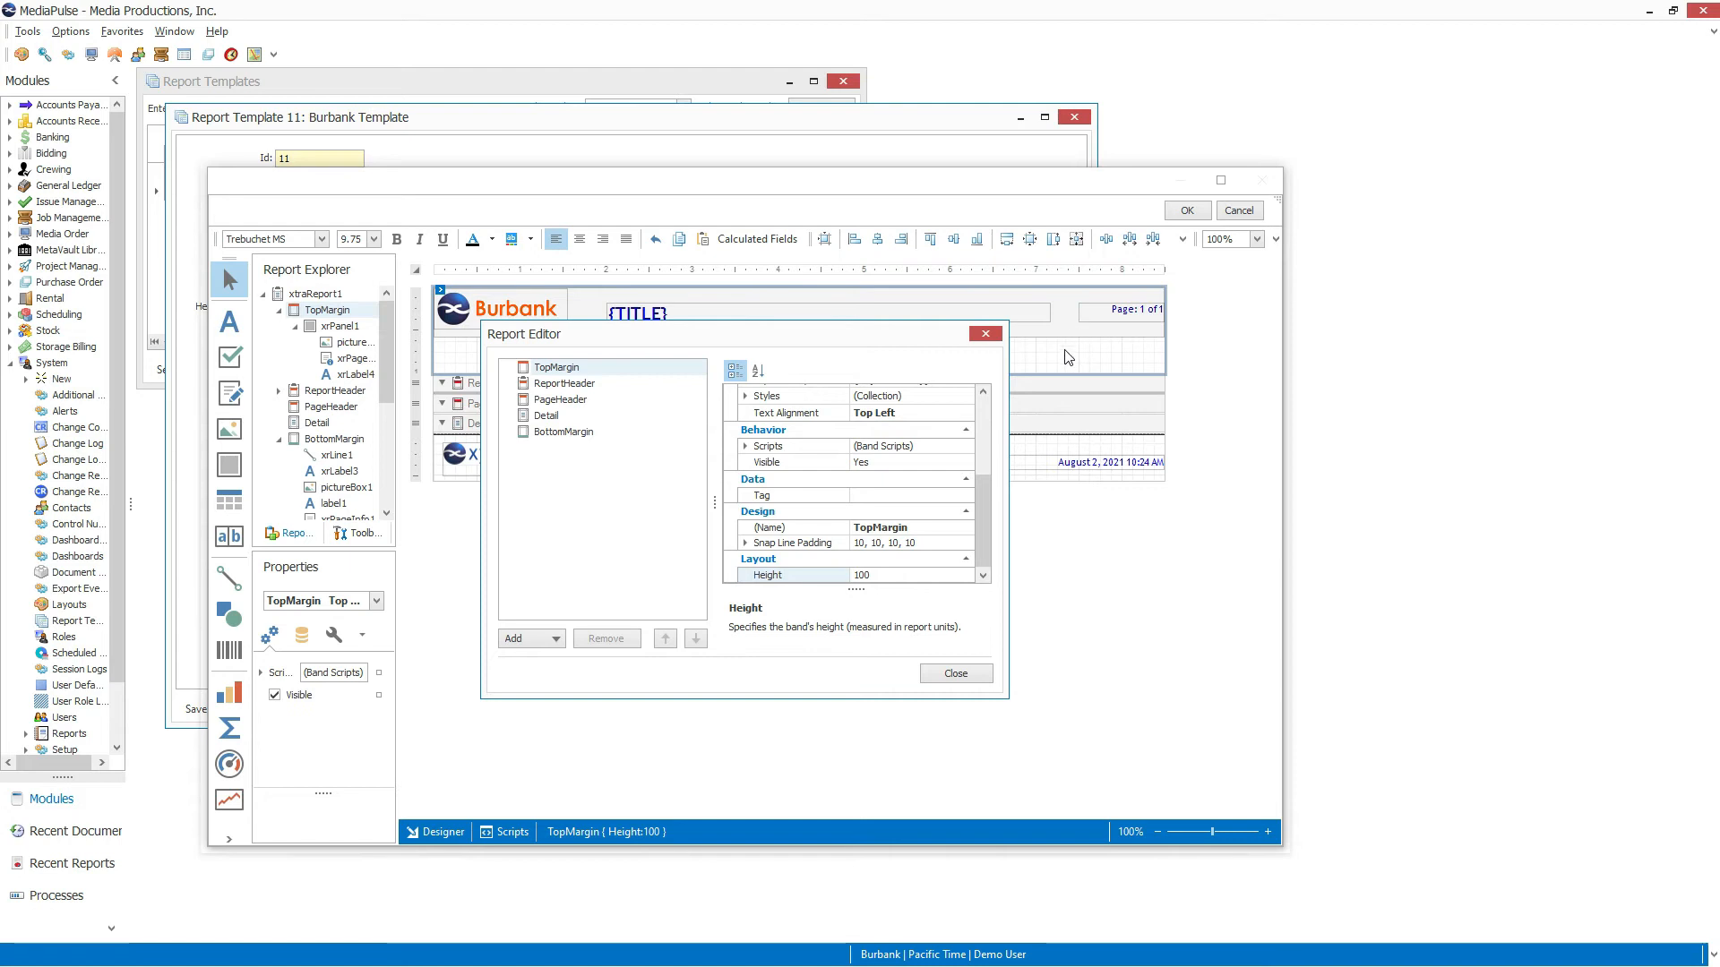
click(956, 674)
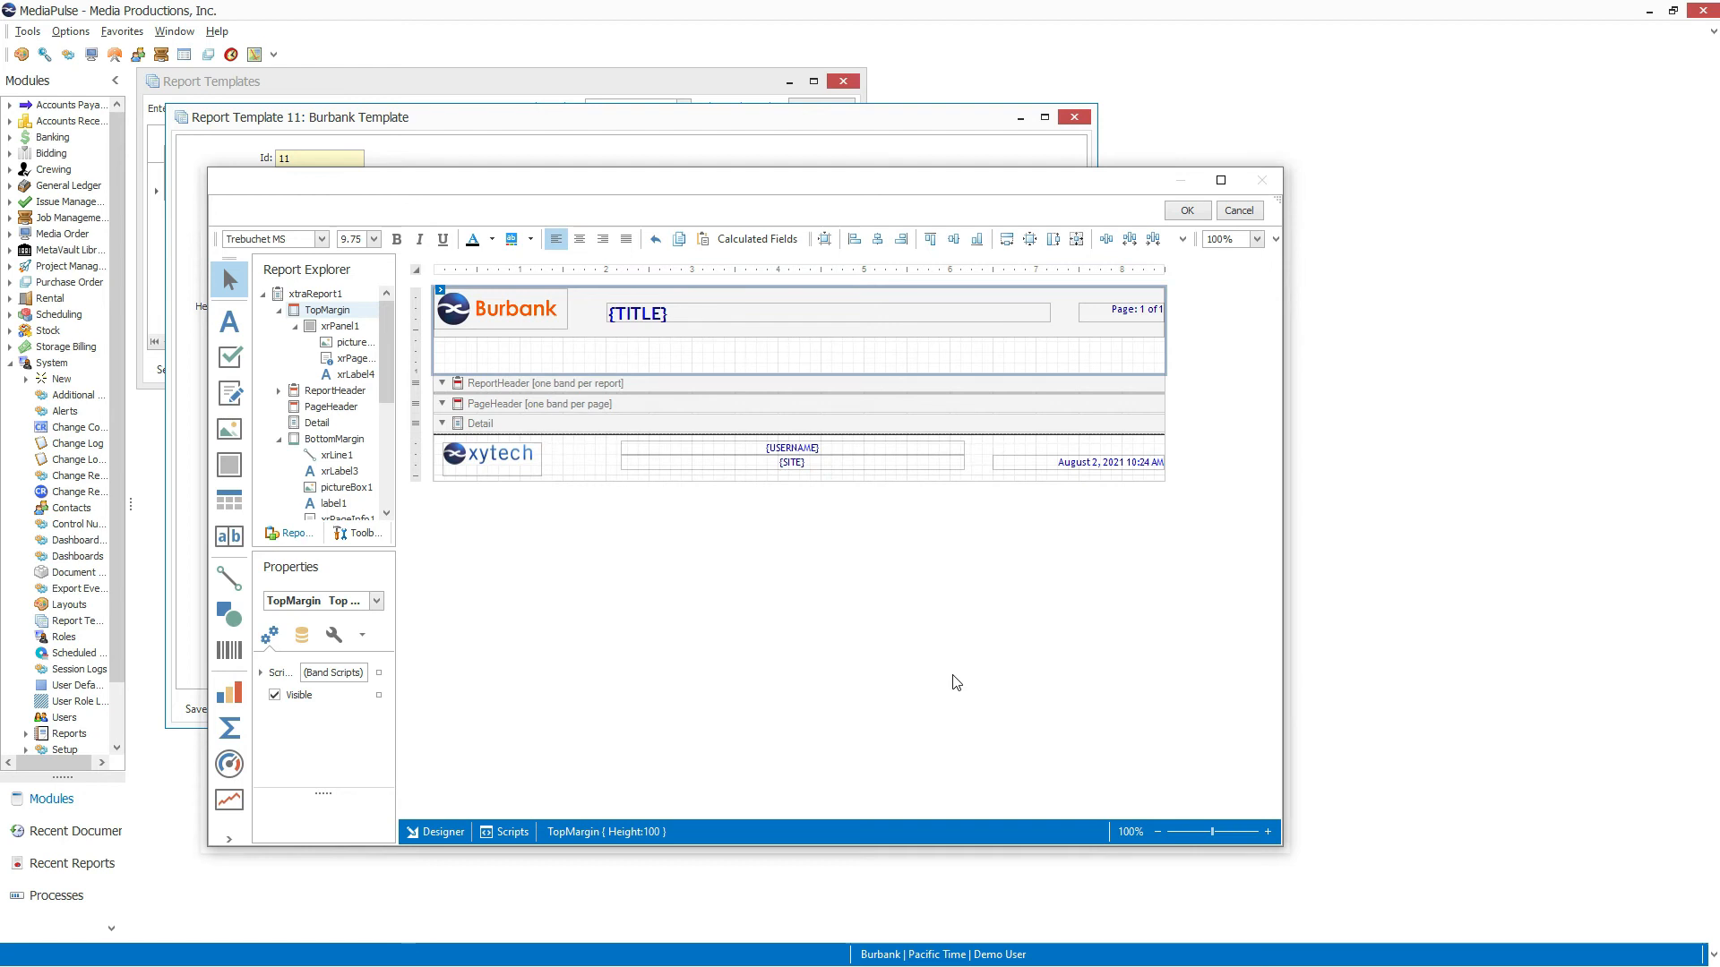
Swap the page number and date fields between the TopMargin and BottomMargin bands, shortening {TITLE}, widening the date and placing the page number at 740,19
click(1136, 311)
drag(1135, 311, 1019, 310)
click(1041, 311)
click(1053, 309)
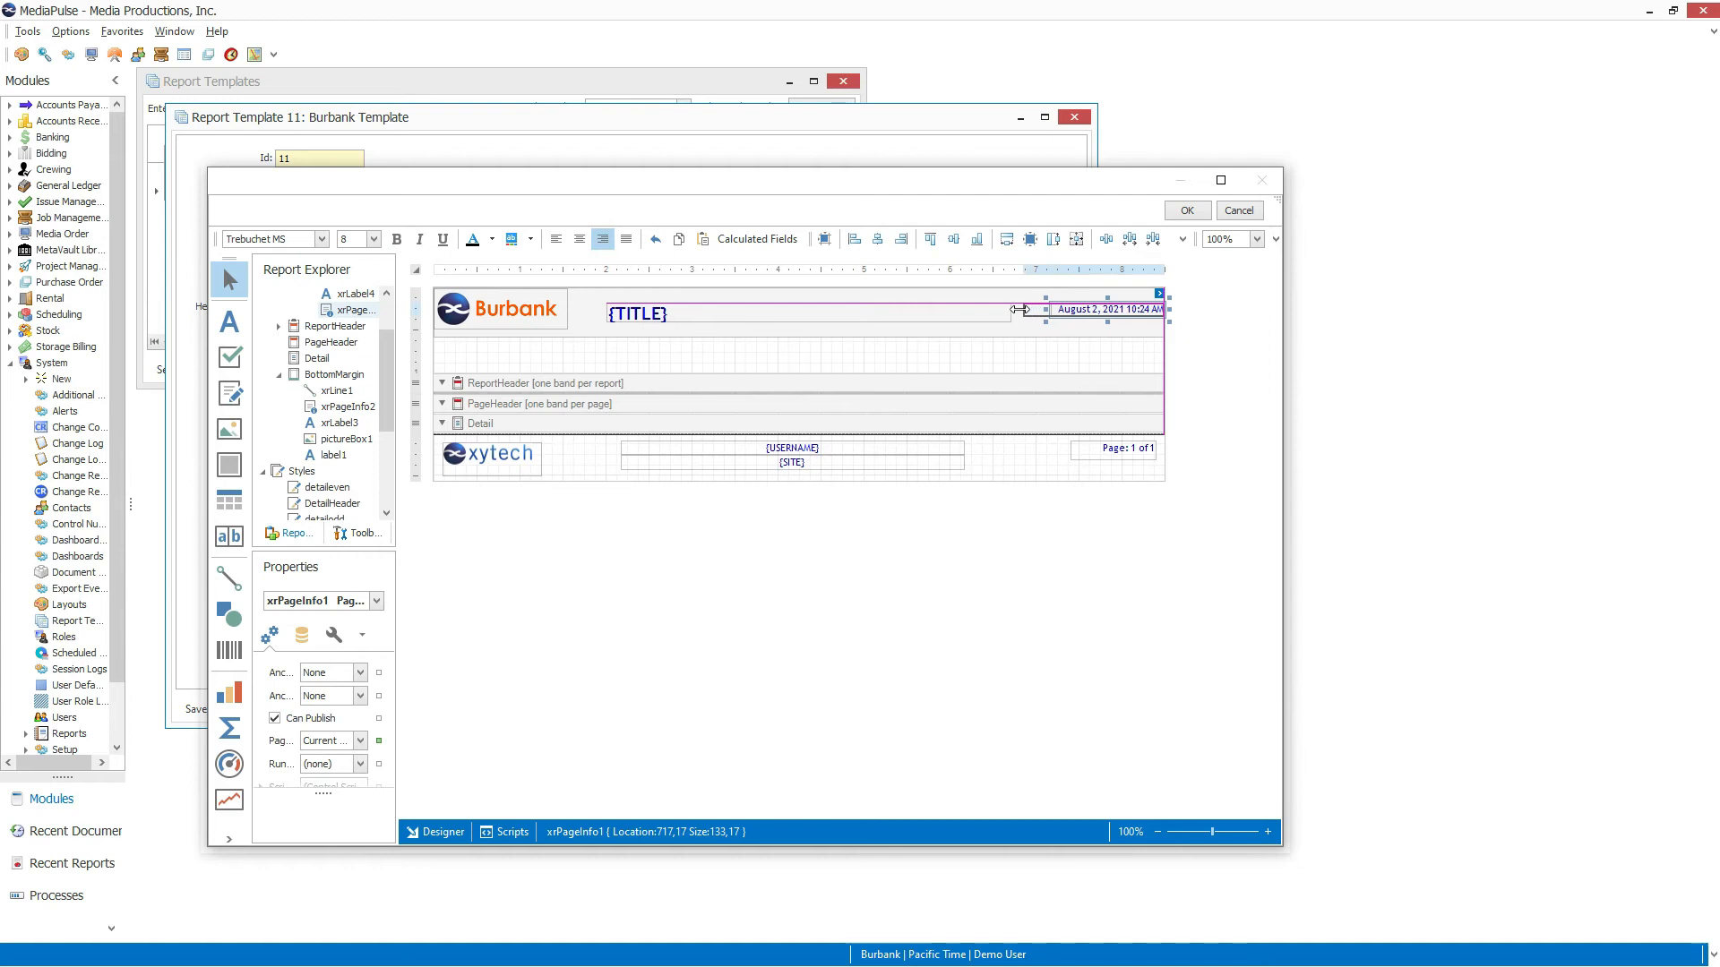
drag(1134, 451, 1133, 460)
click(1125, 527)
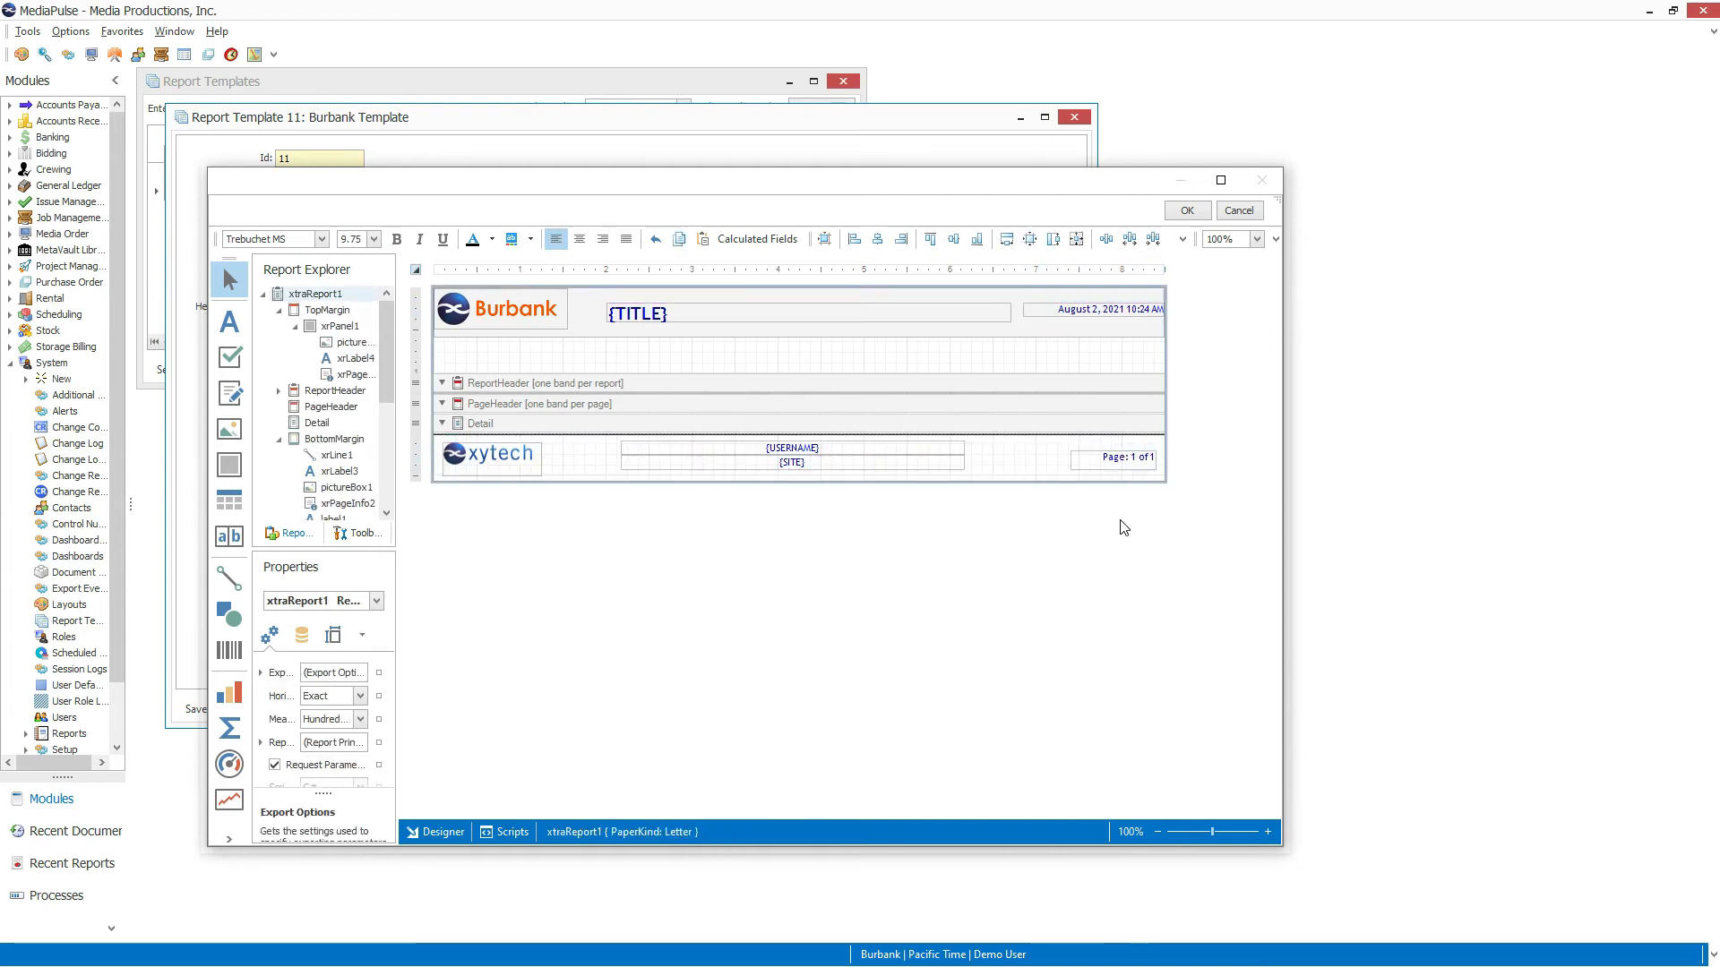
Review the Page Information choices available for the page number field in the BottomMargin band
click(1131, 455)
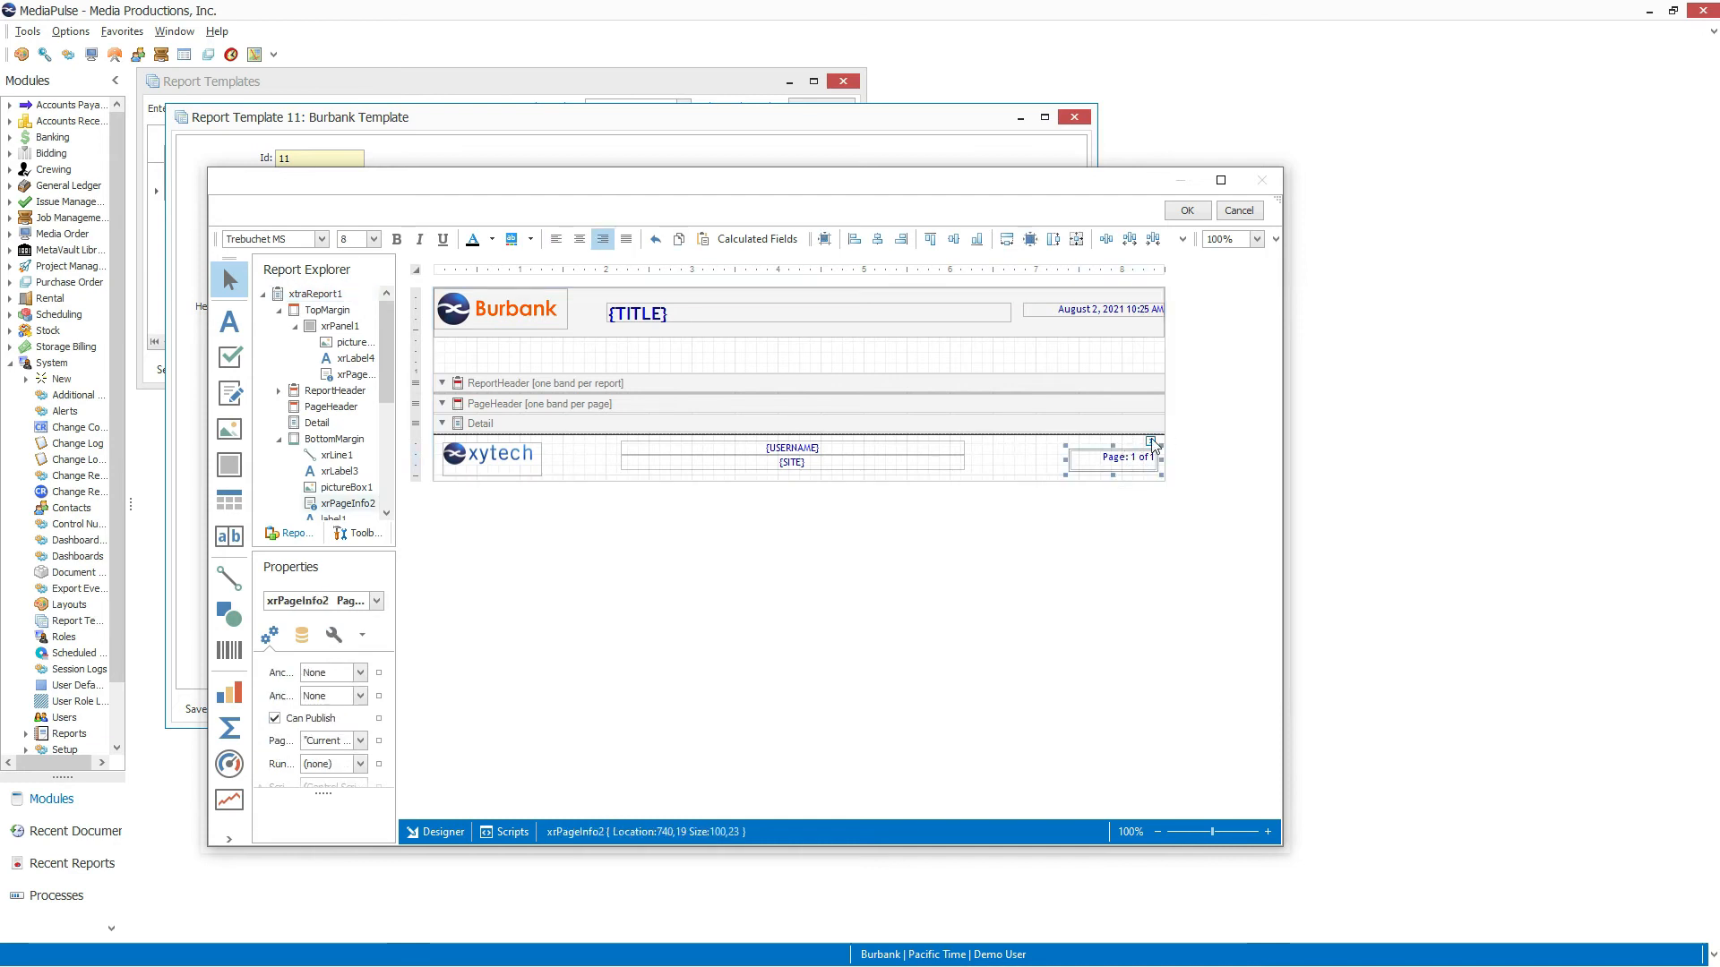
click(1152, 443)
click(1392, 475)
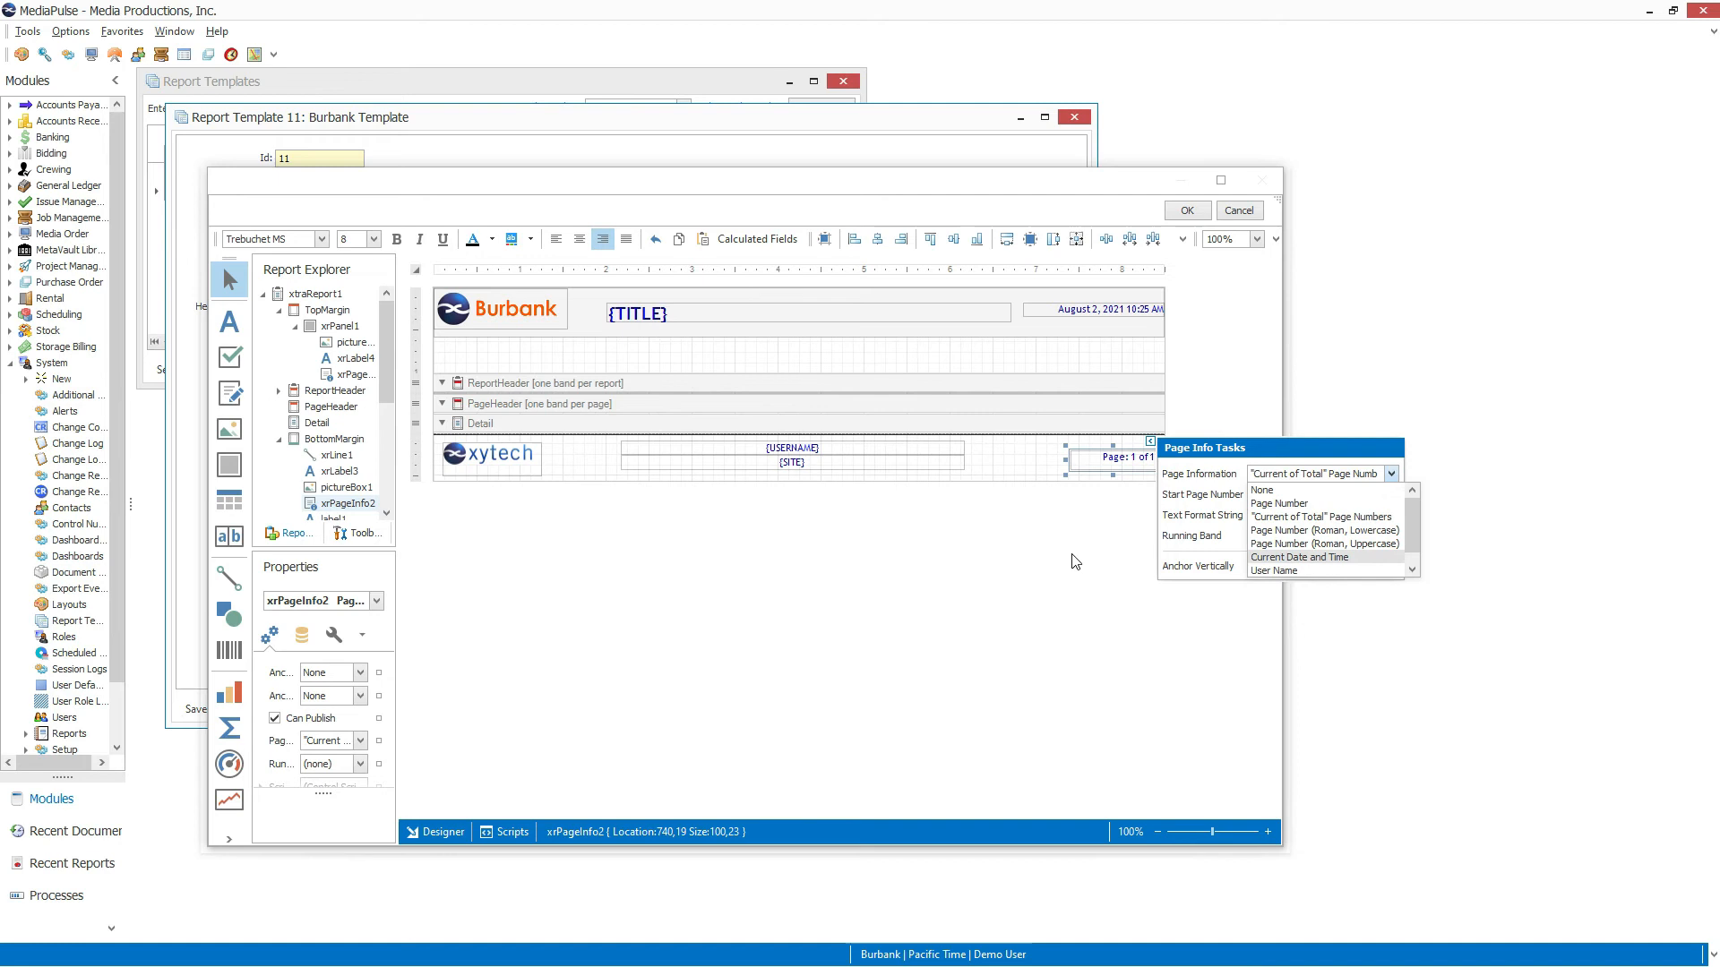
click(1025, 561)
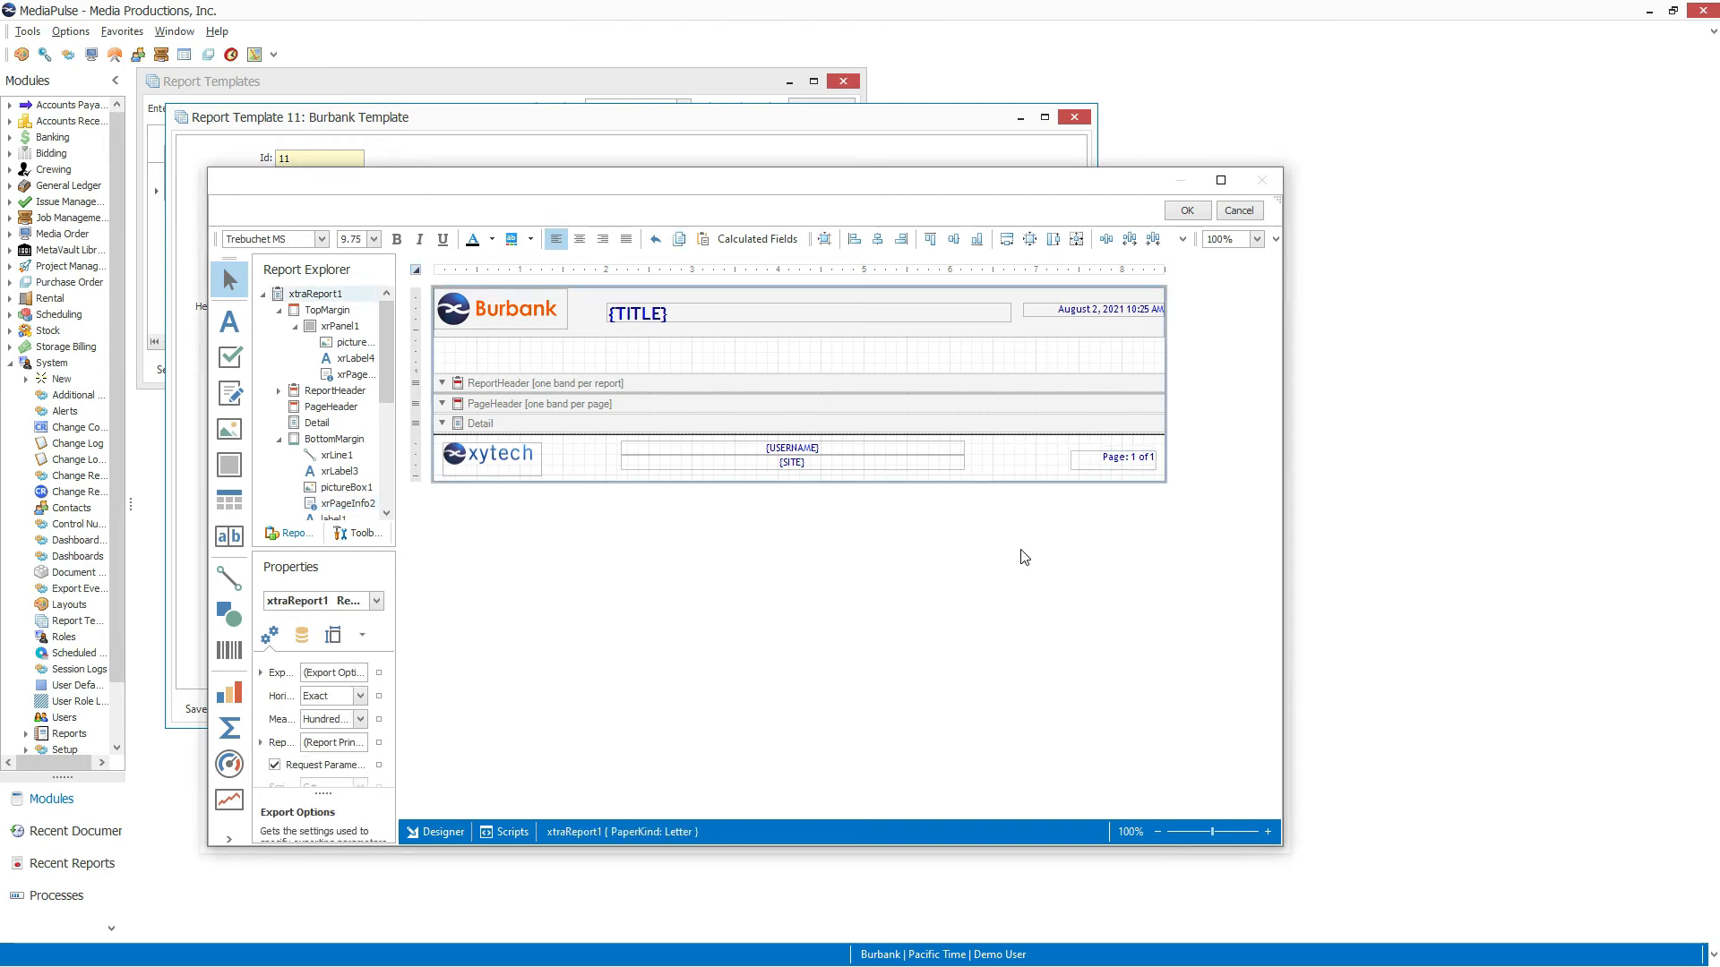
Accept the header design, and save and close the Burbank Template record
click(1200, 214)
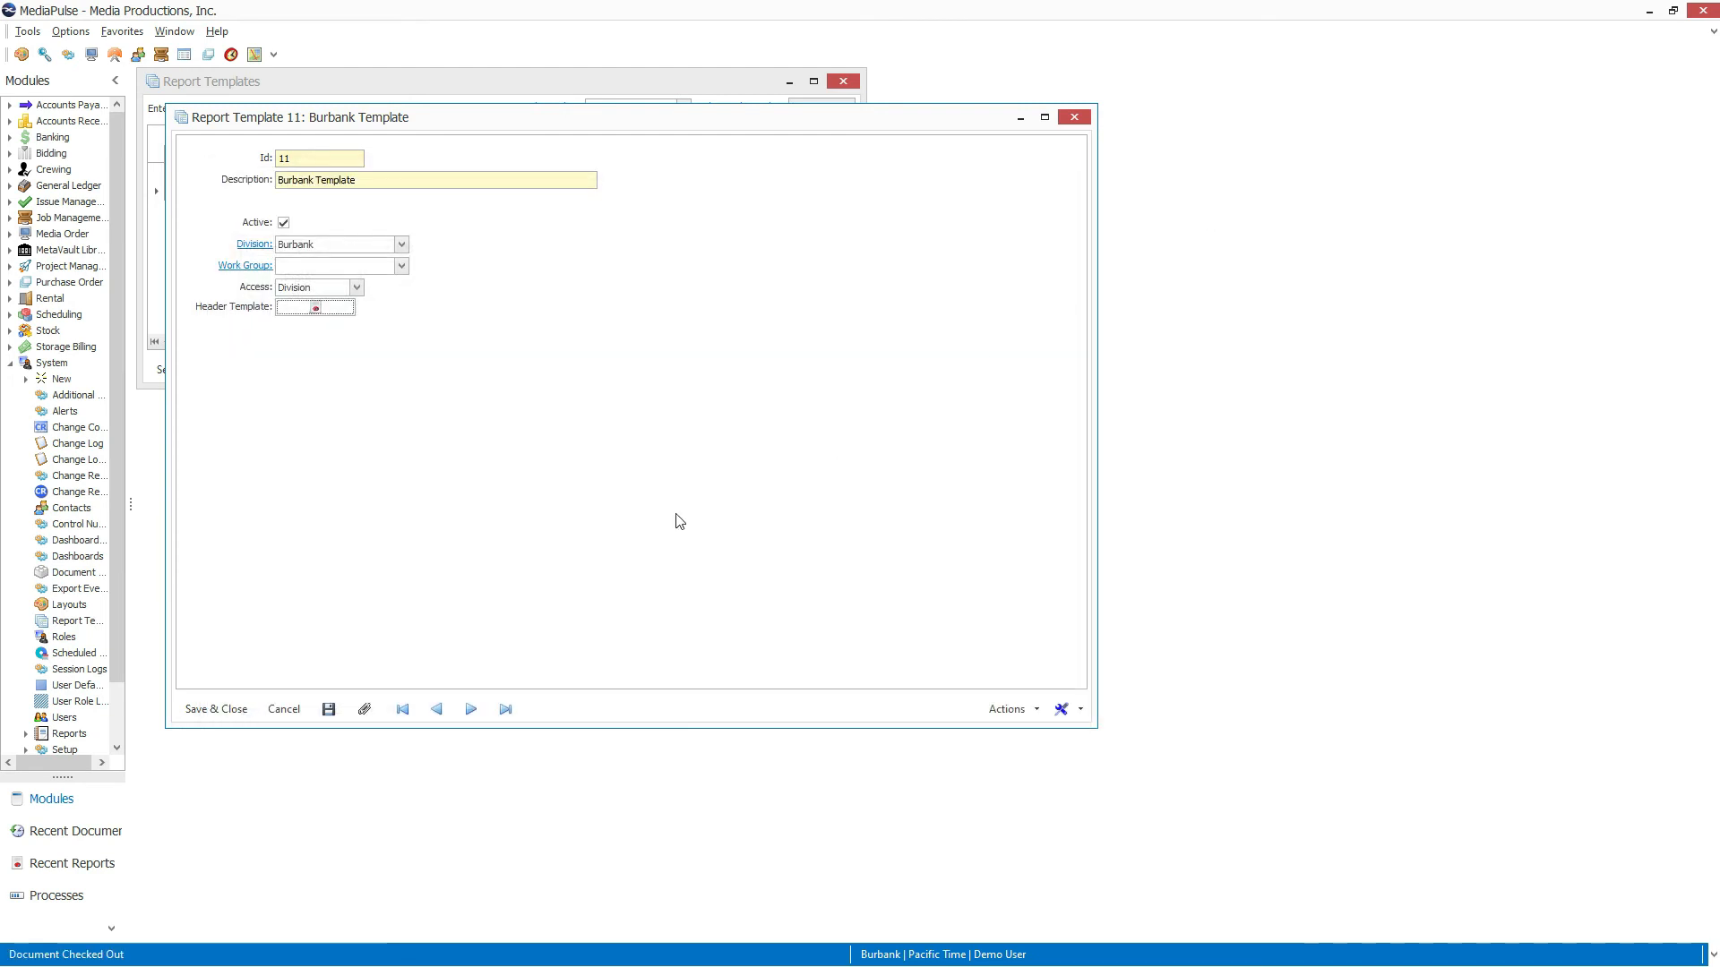
click(227, 708)
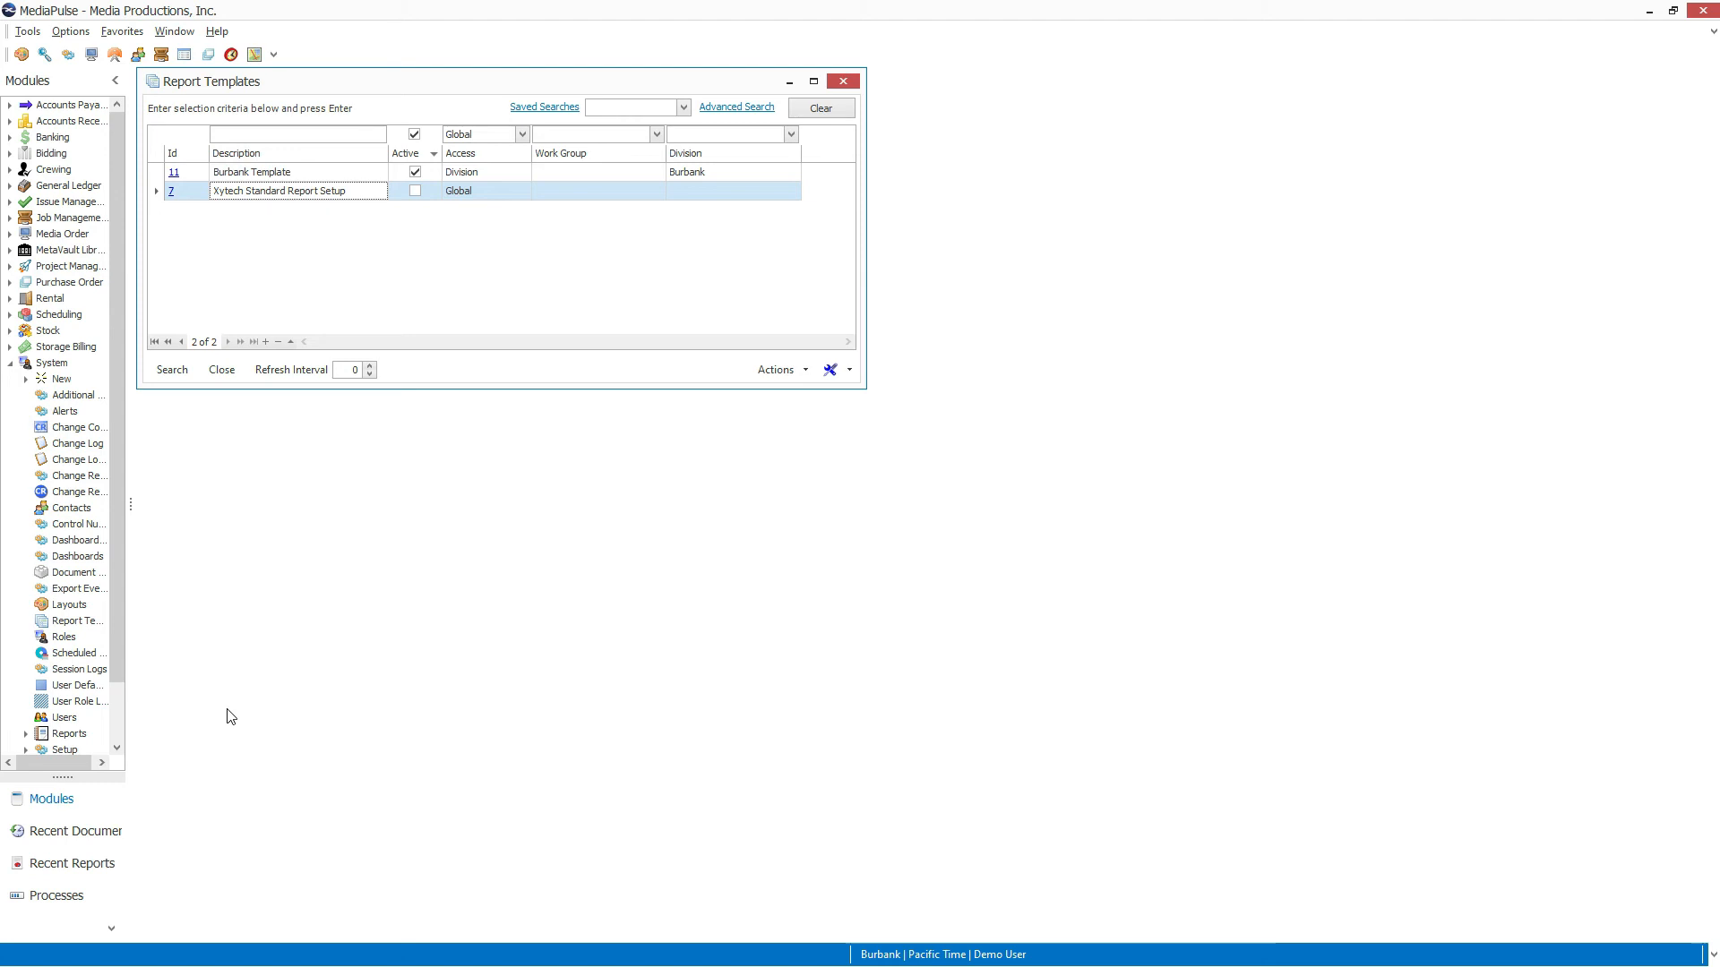
Duplicate the Burbank Template row, opening the copy in a separate window
right_click(277, 173)
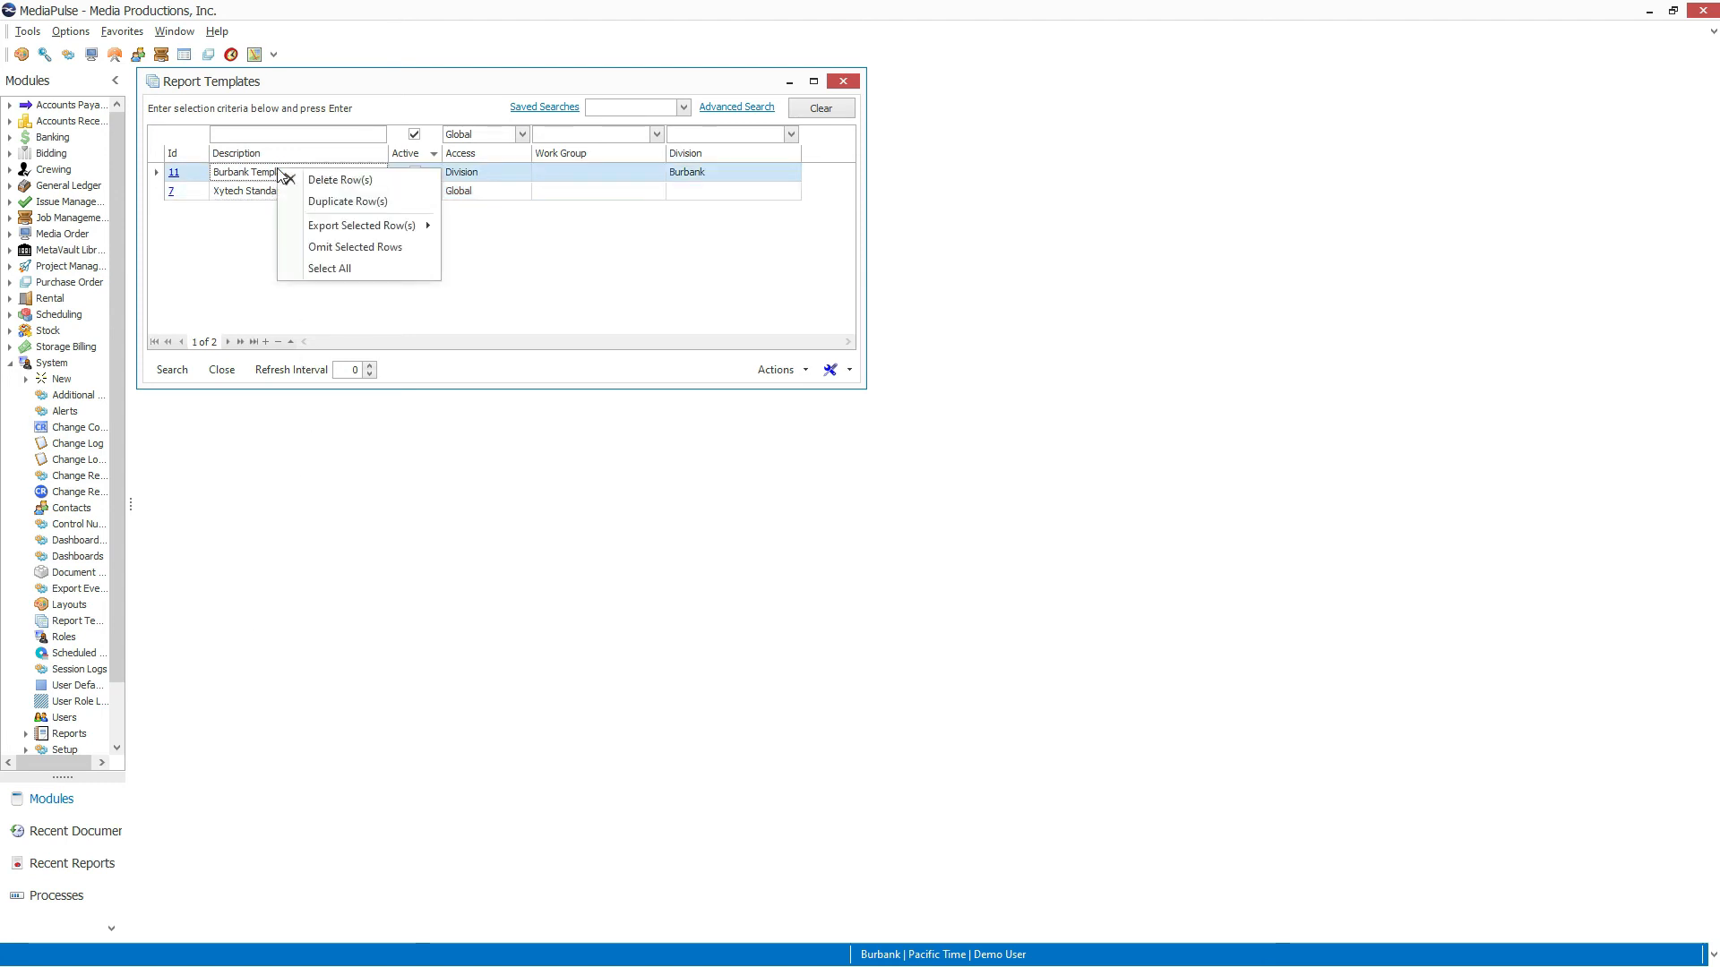
click(405, 203)
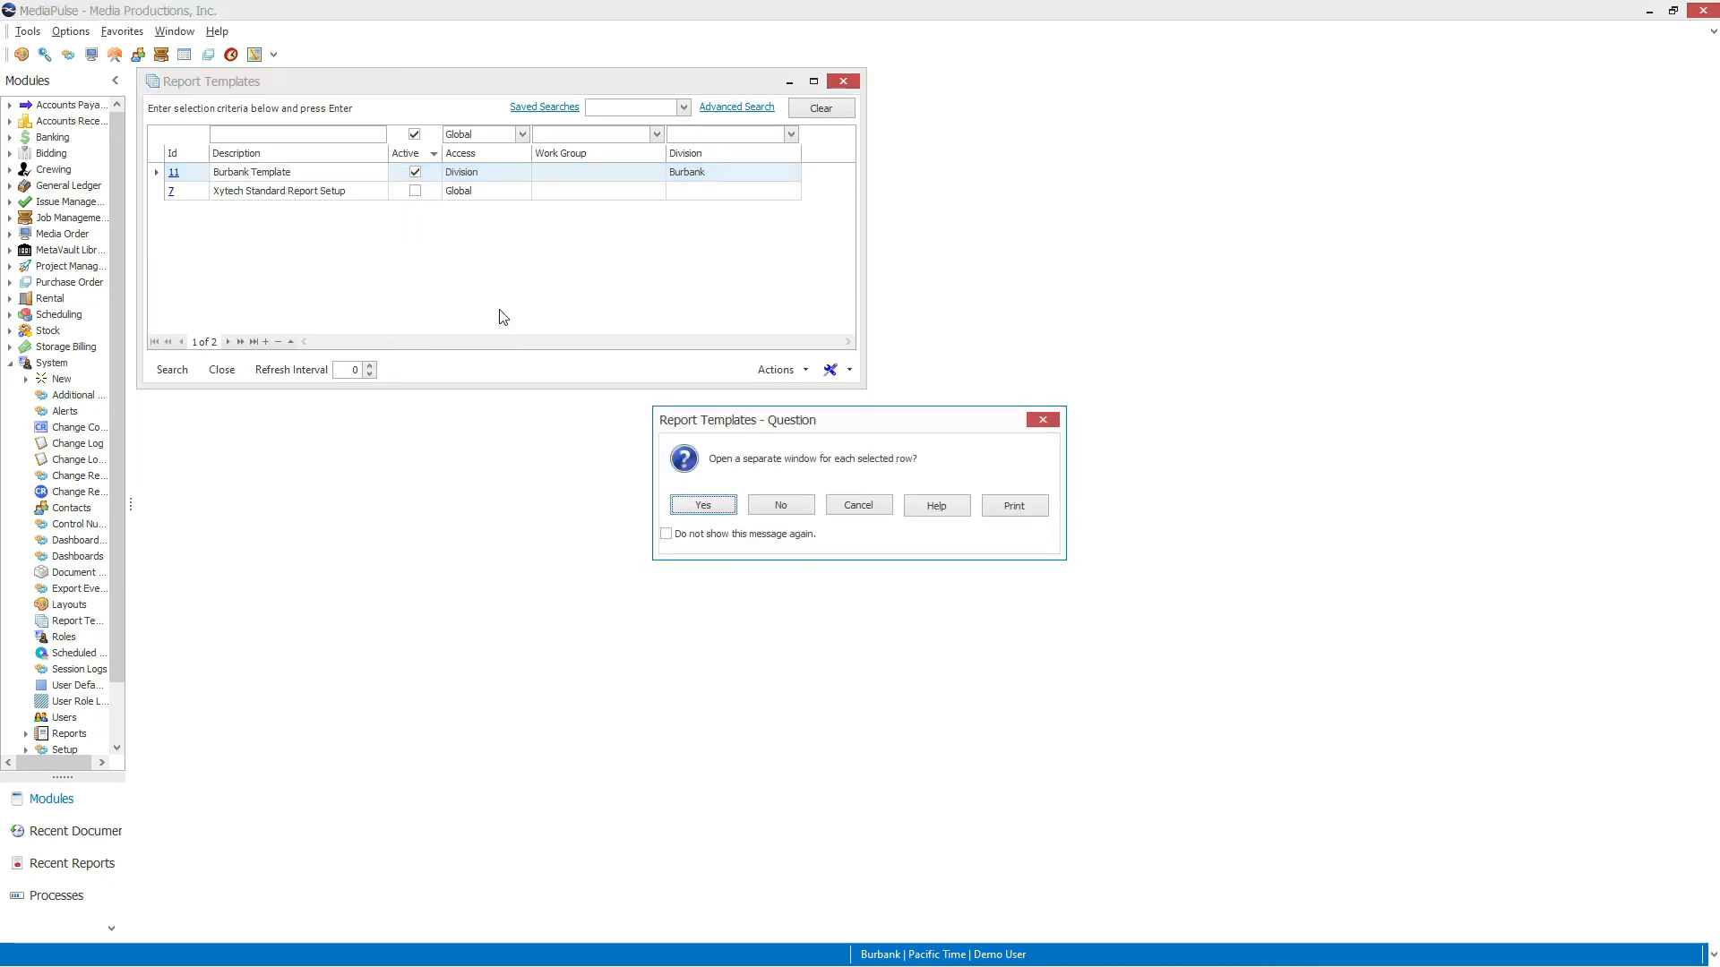
click(725, 508)
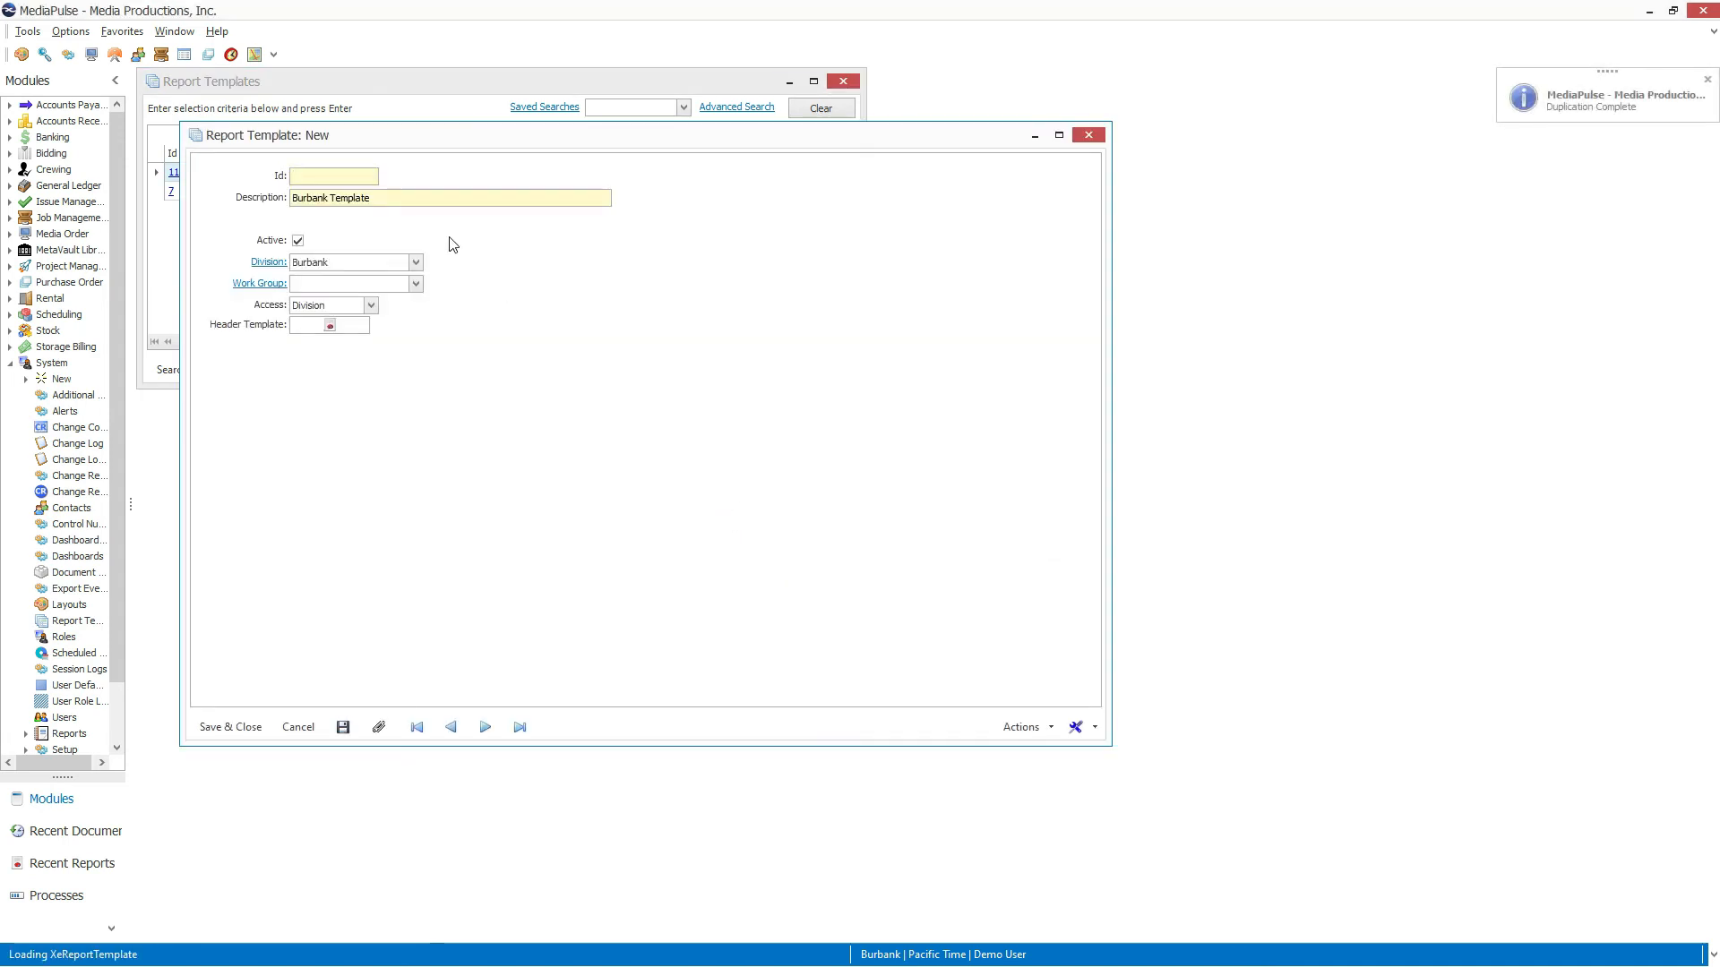
Give the duplicated template Id 12, the description New York Template and the division New York
text(12)
double_click(310, 198)
text(New York)
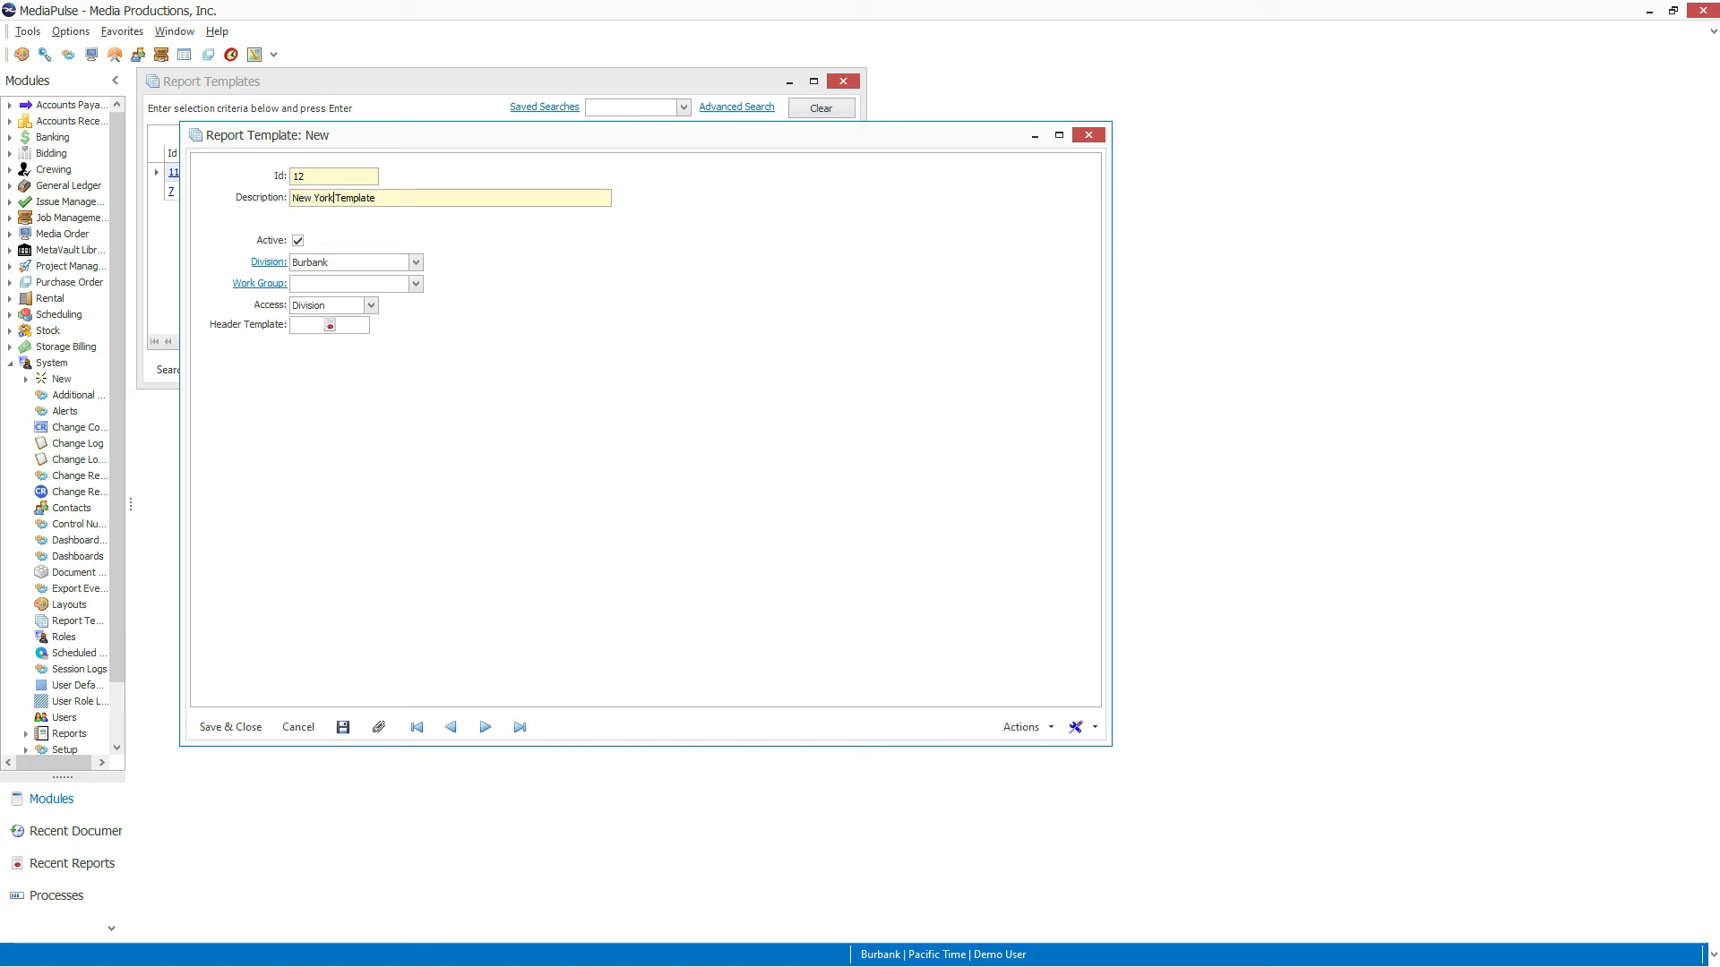
click(320, 265)
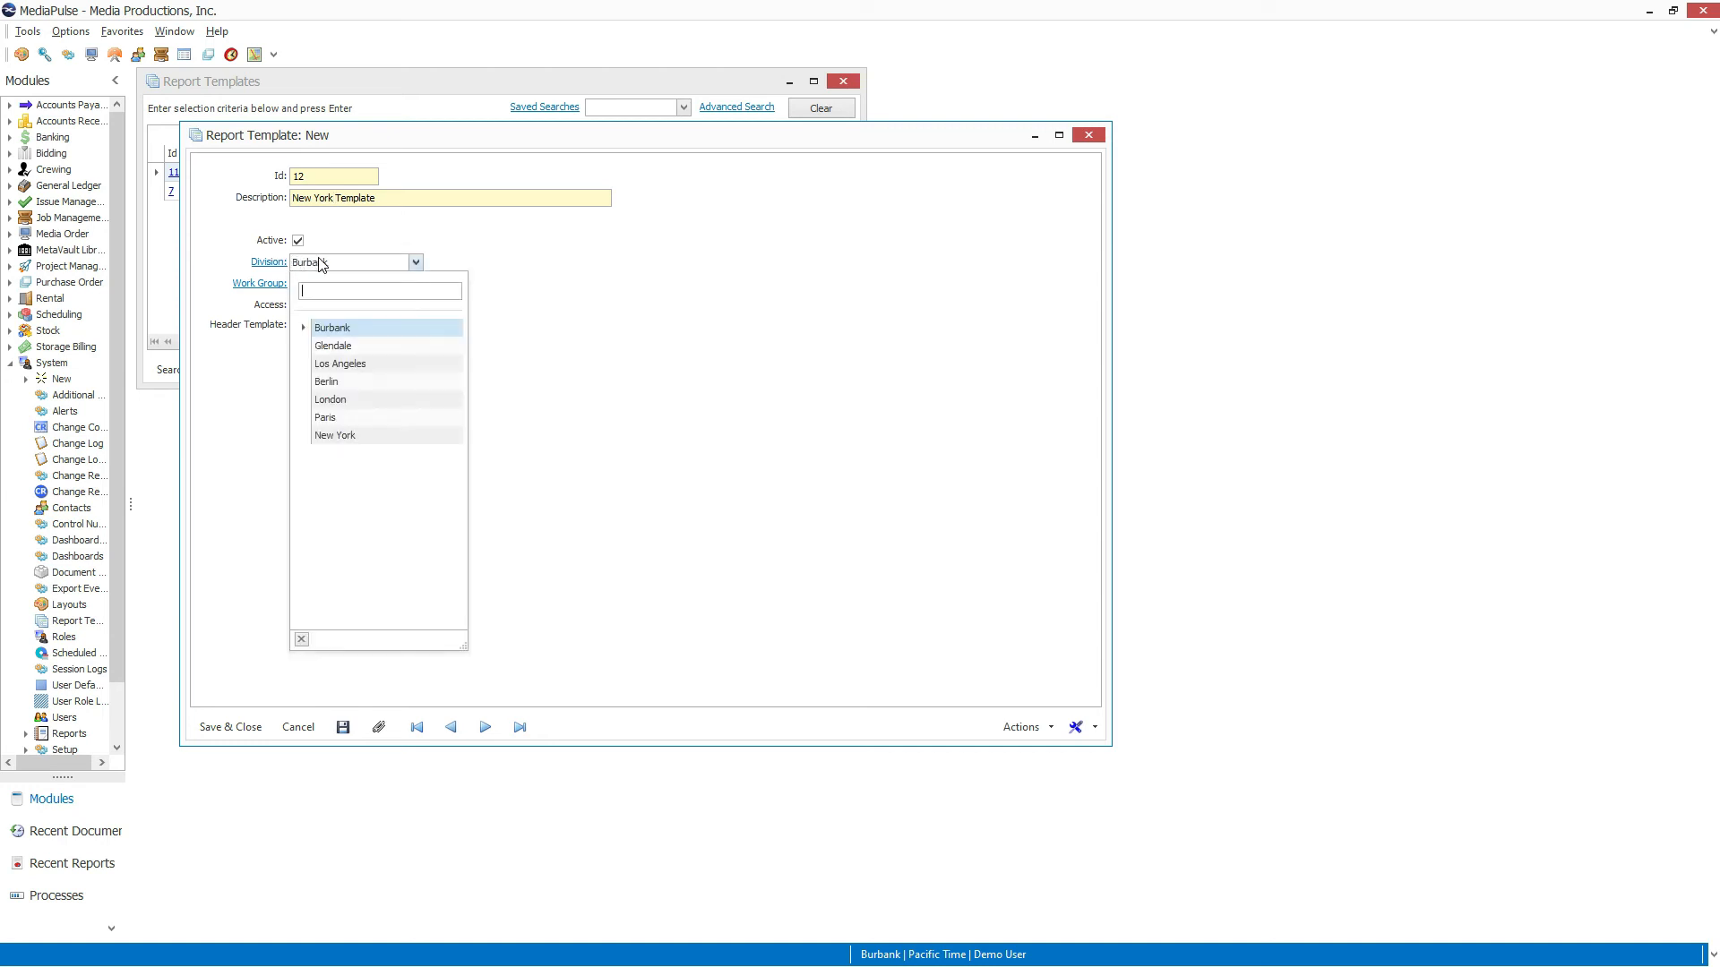
click(347, 436)
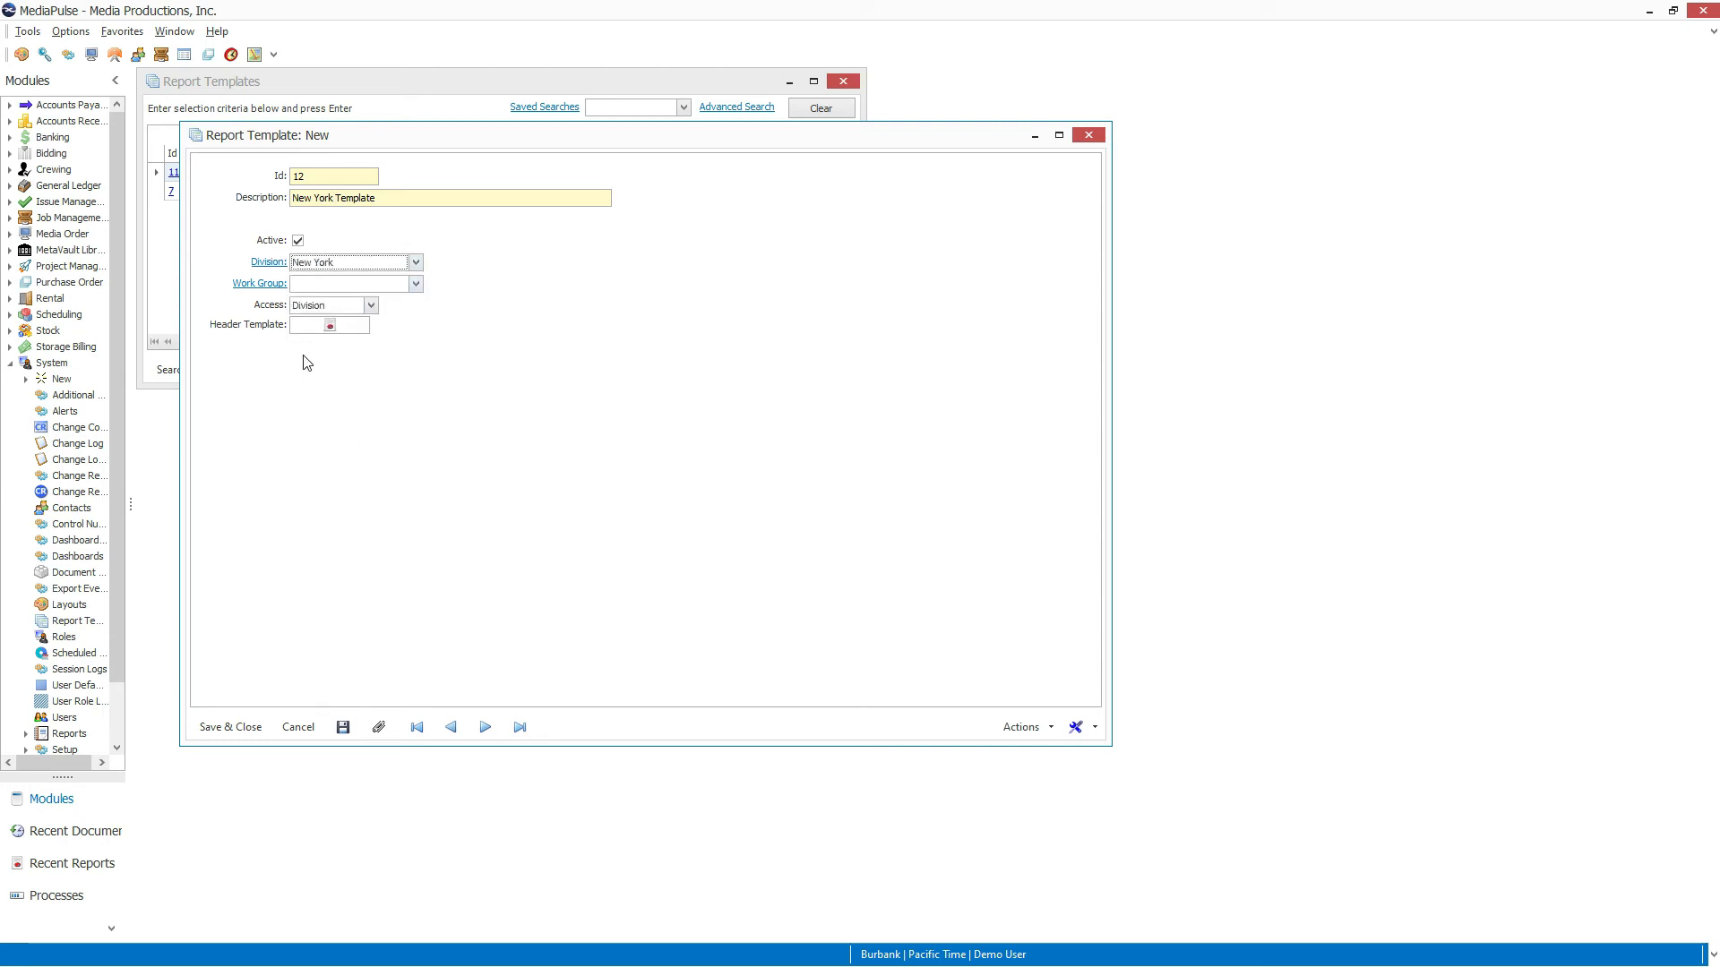
Replace the Burbank logo in the New York Template's header with logo_xytech_new-york, accept the design, and save and close the record
click(332, 323)
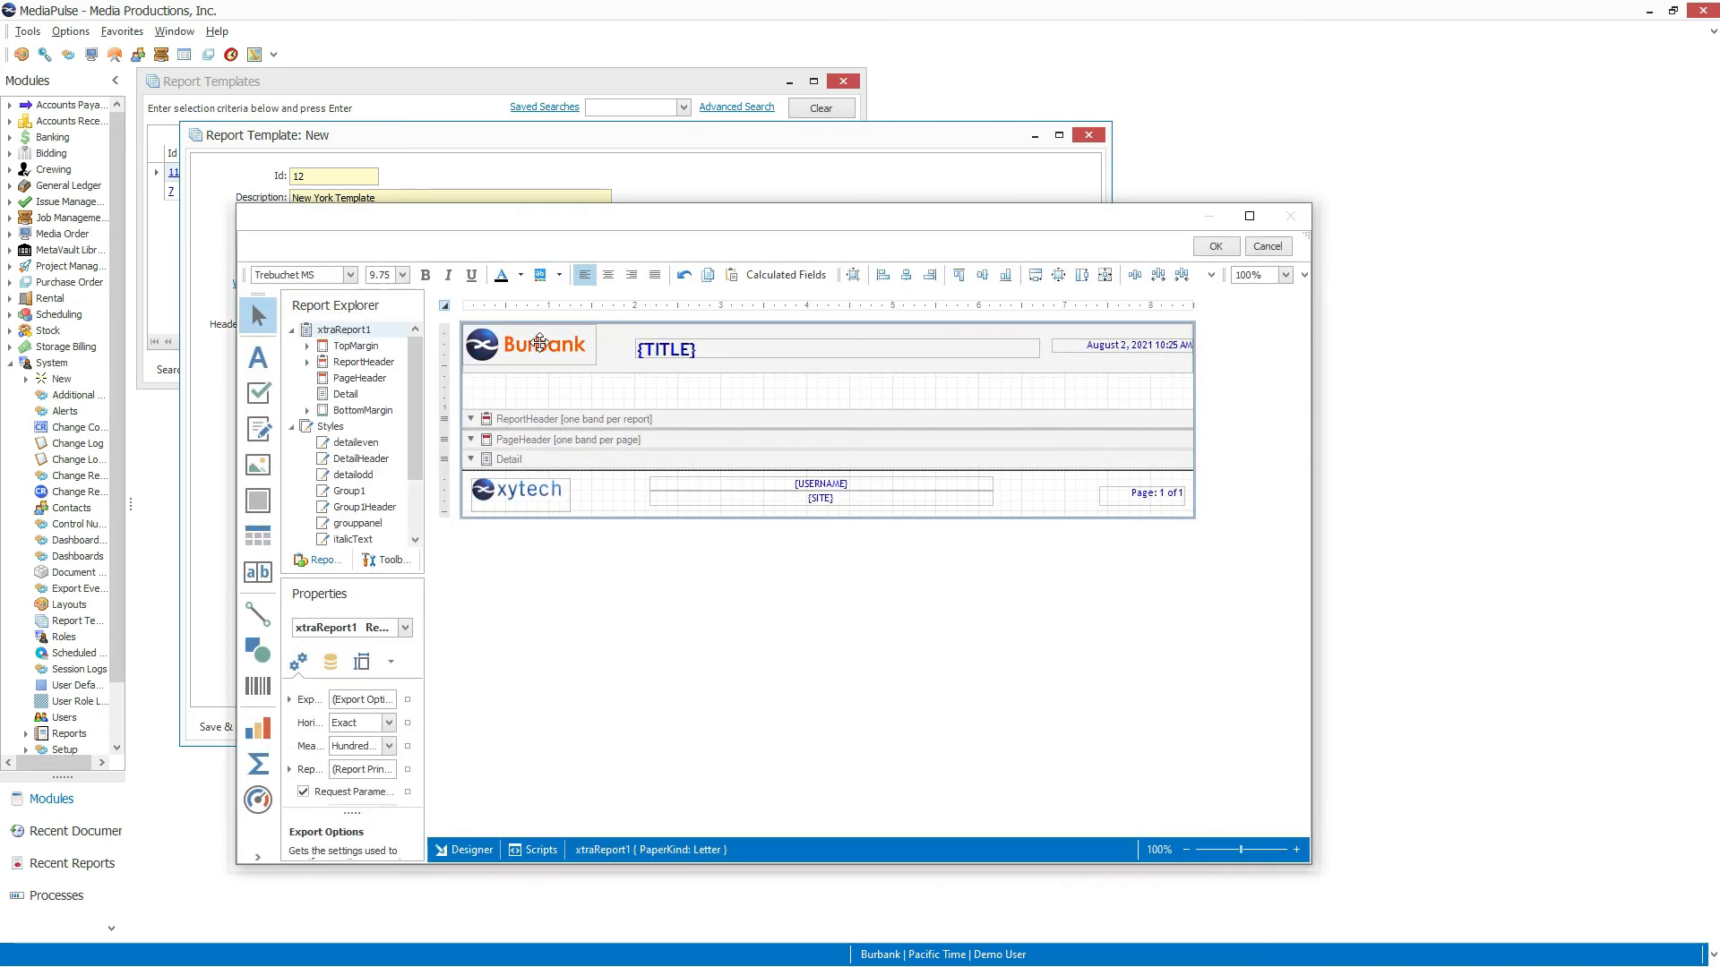
click(540, 343)
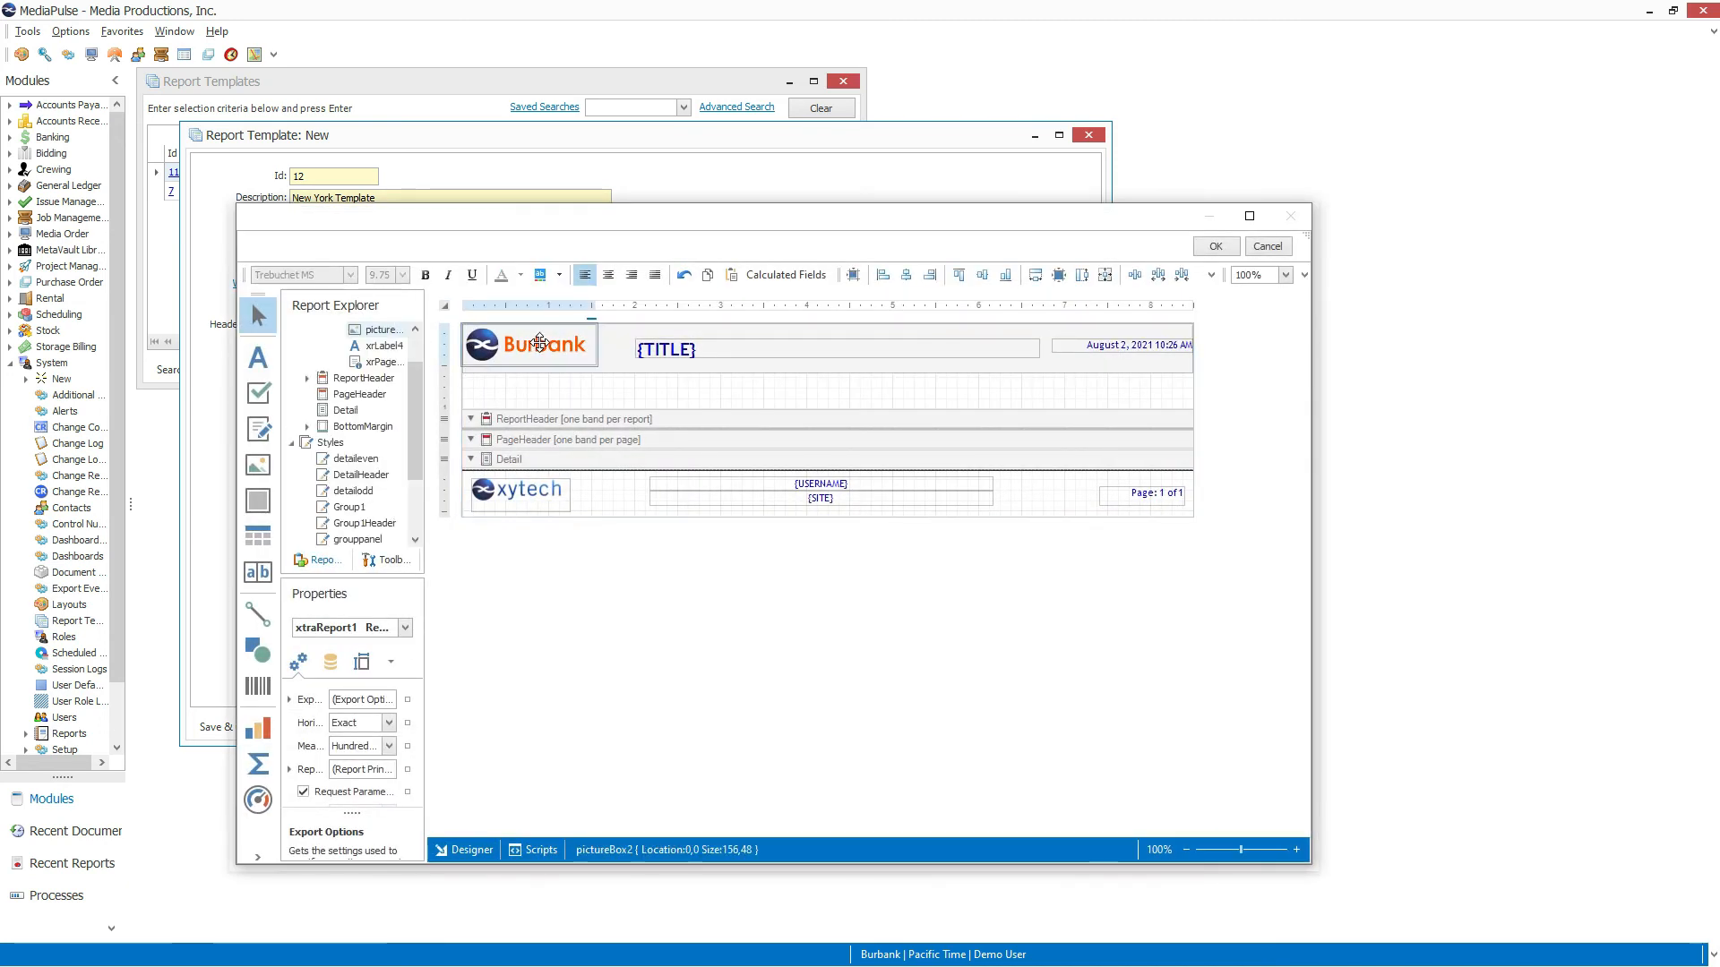
click(591, 320)
click(823, 348)
click(557, 401)
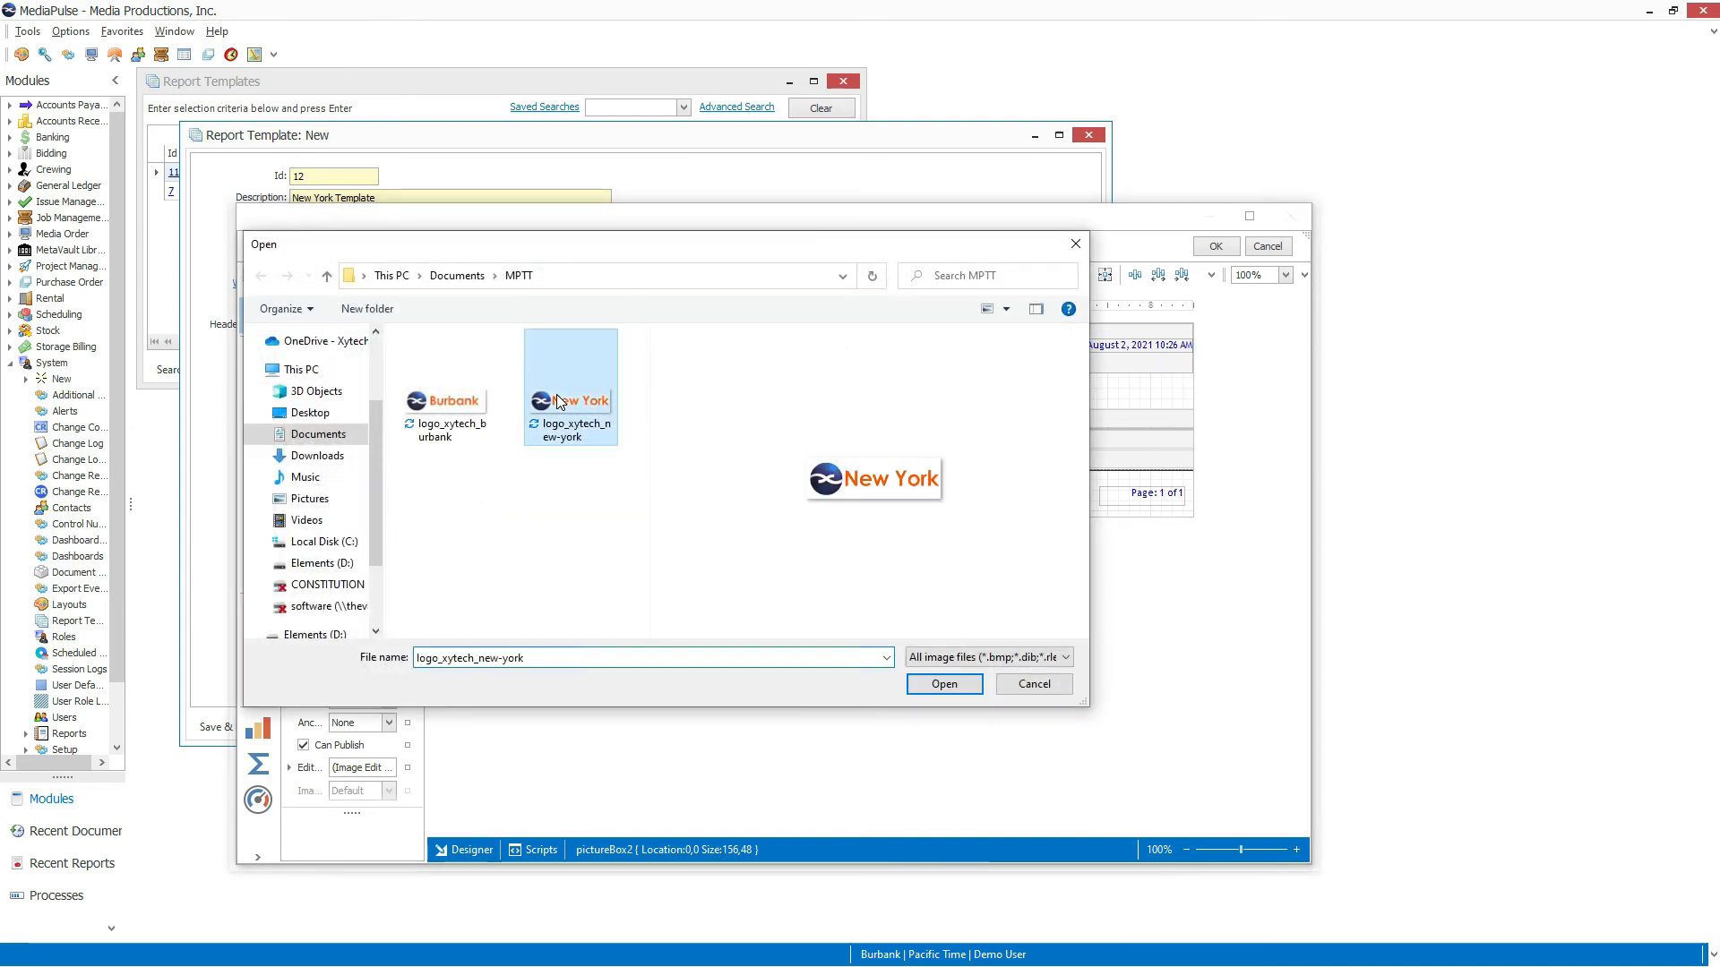
click(942, 684)
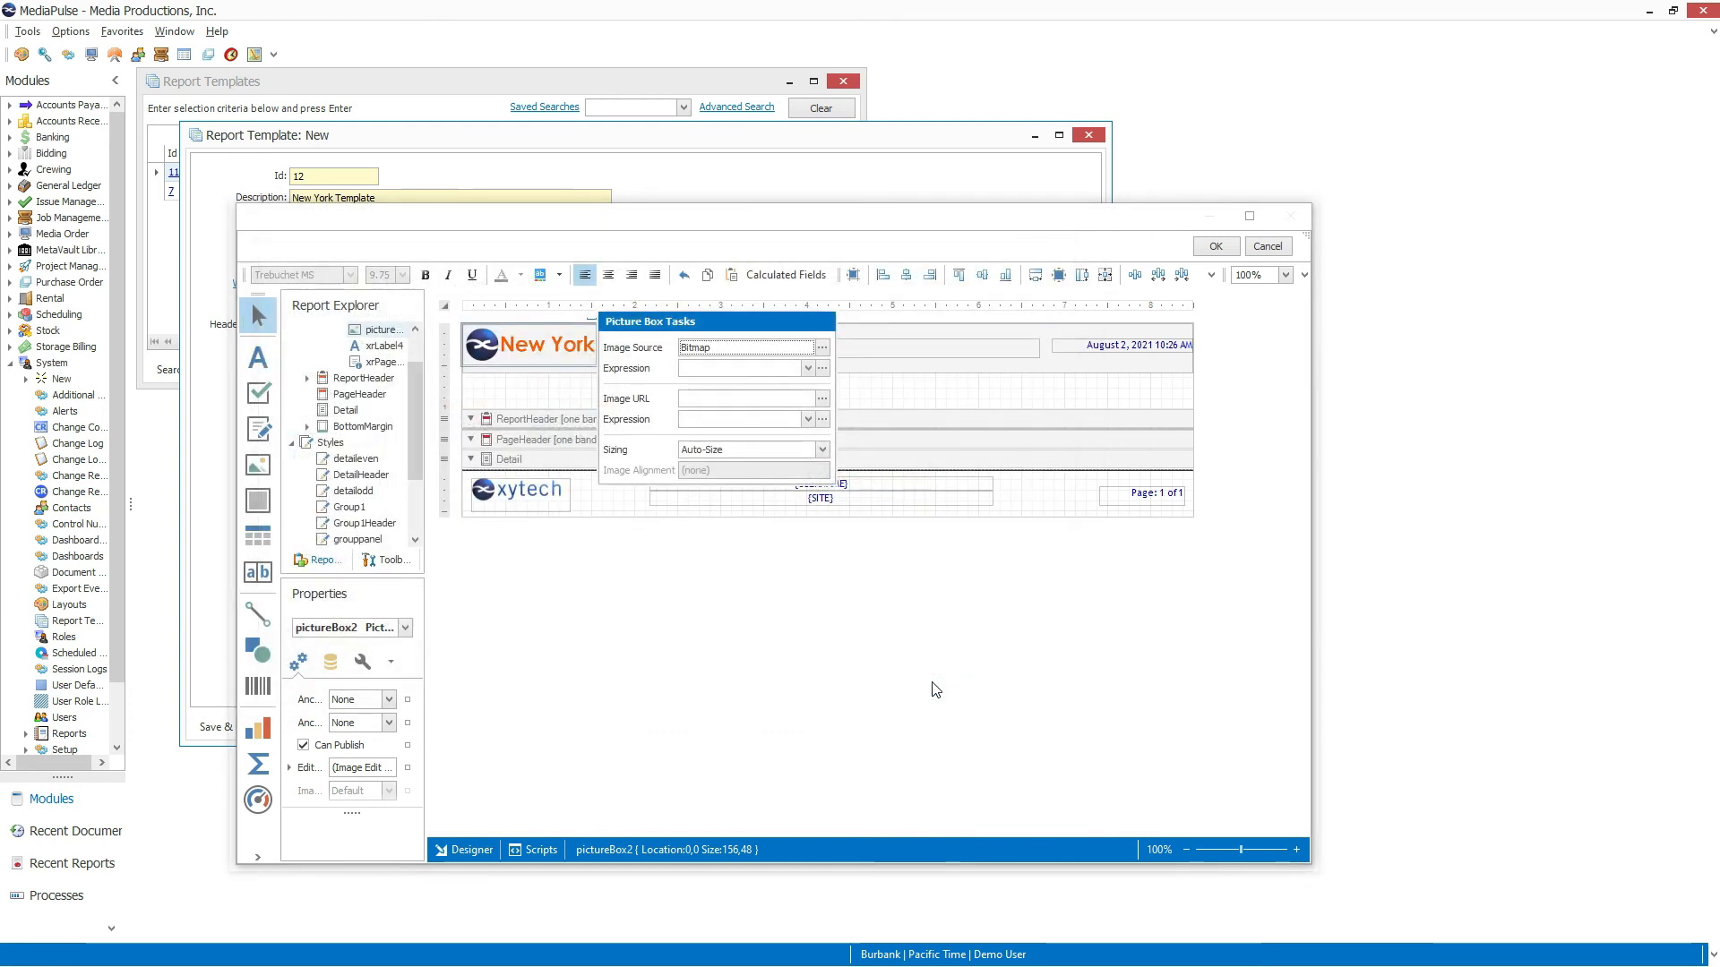
click(1215, 247)
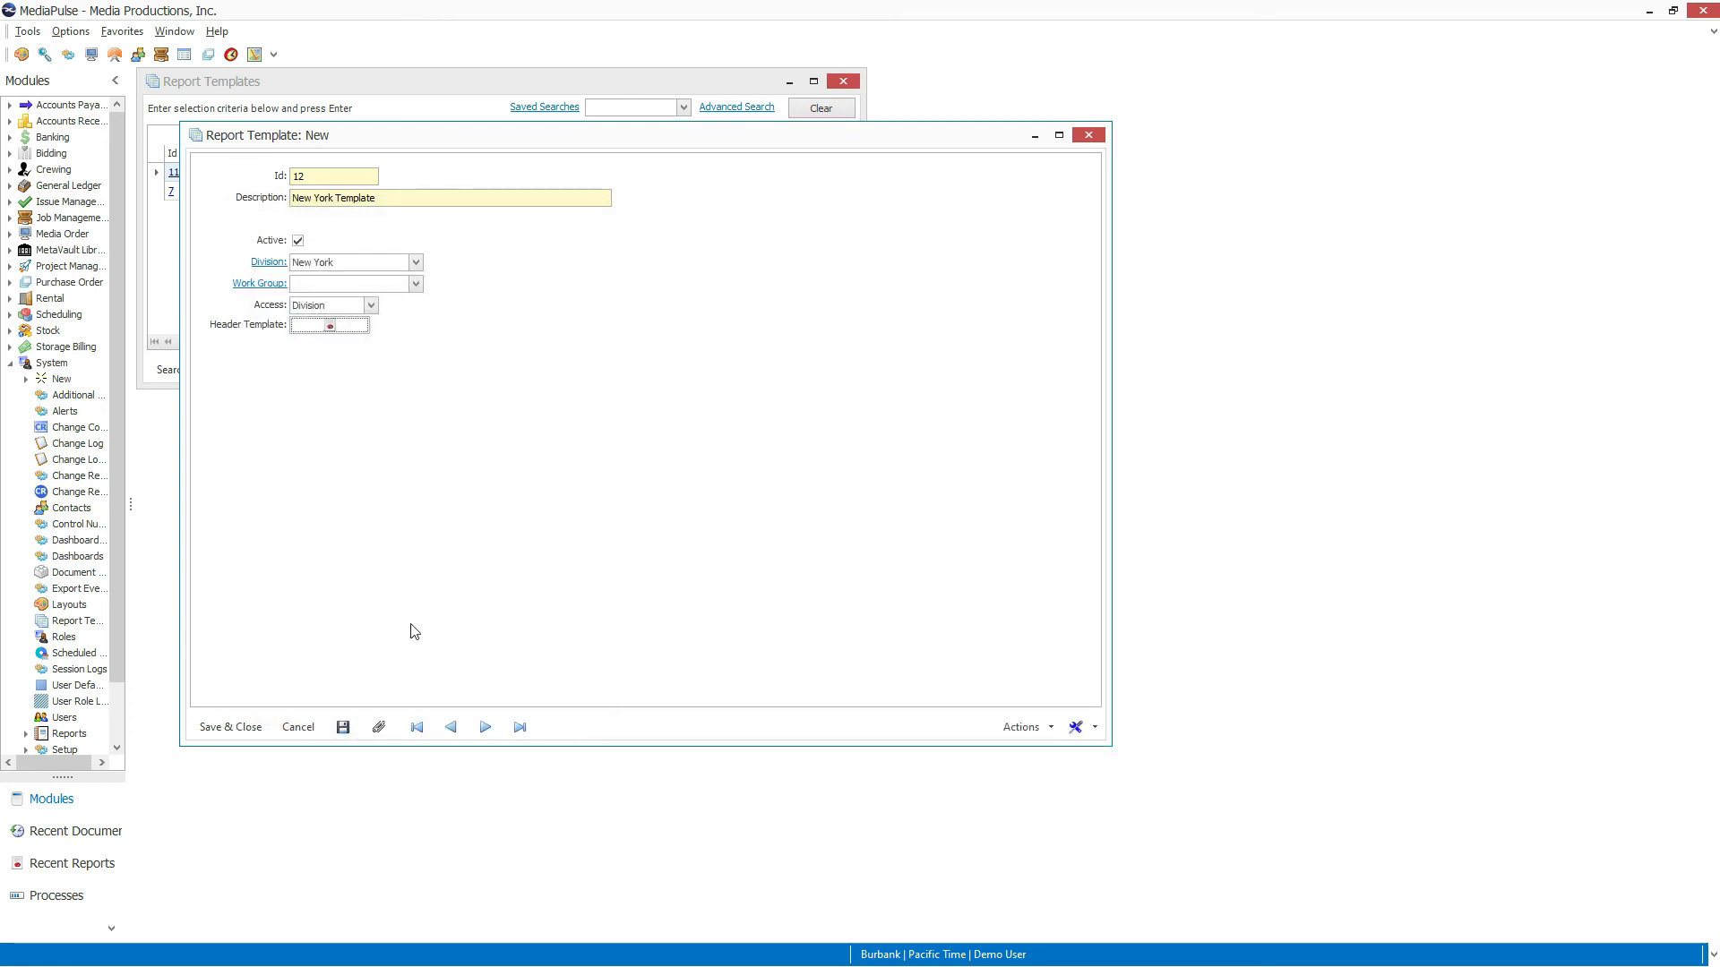
click(254, 728)
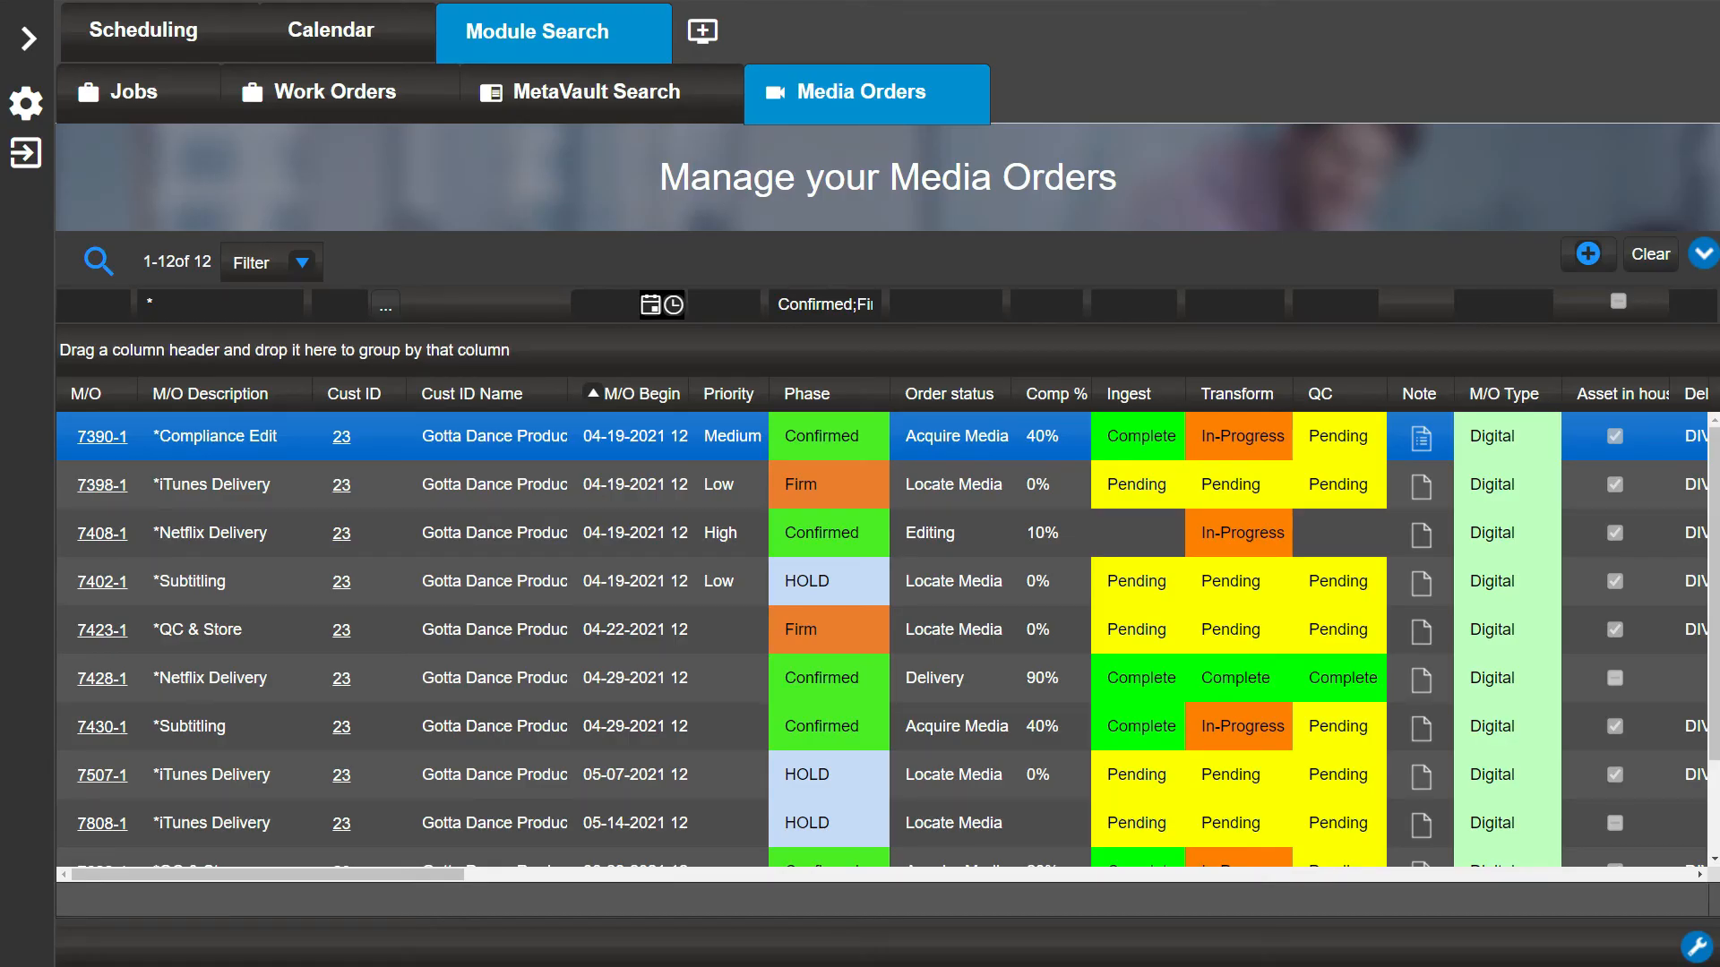
Switch to the MediaPulse web client, filter the modules for "billing code", run the Billing Codes report as PDF for billing code 2, and review it
click(27, 55)
click(49, 337)
text(billing code)
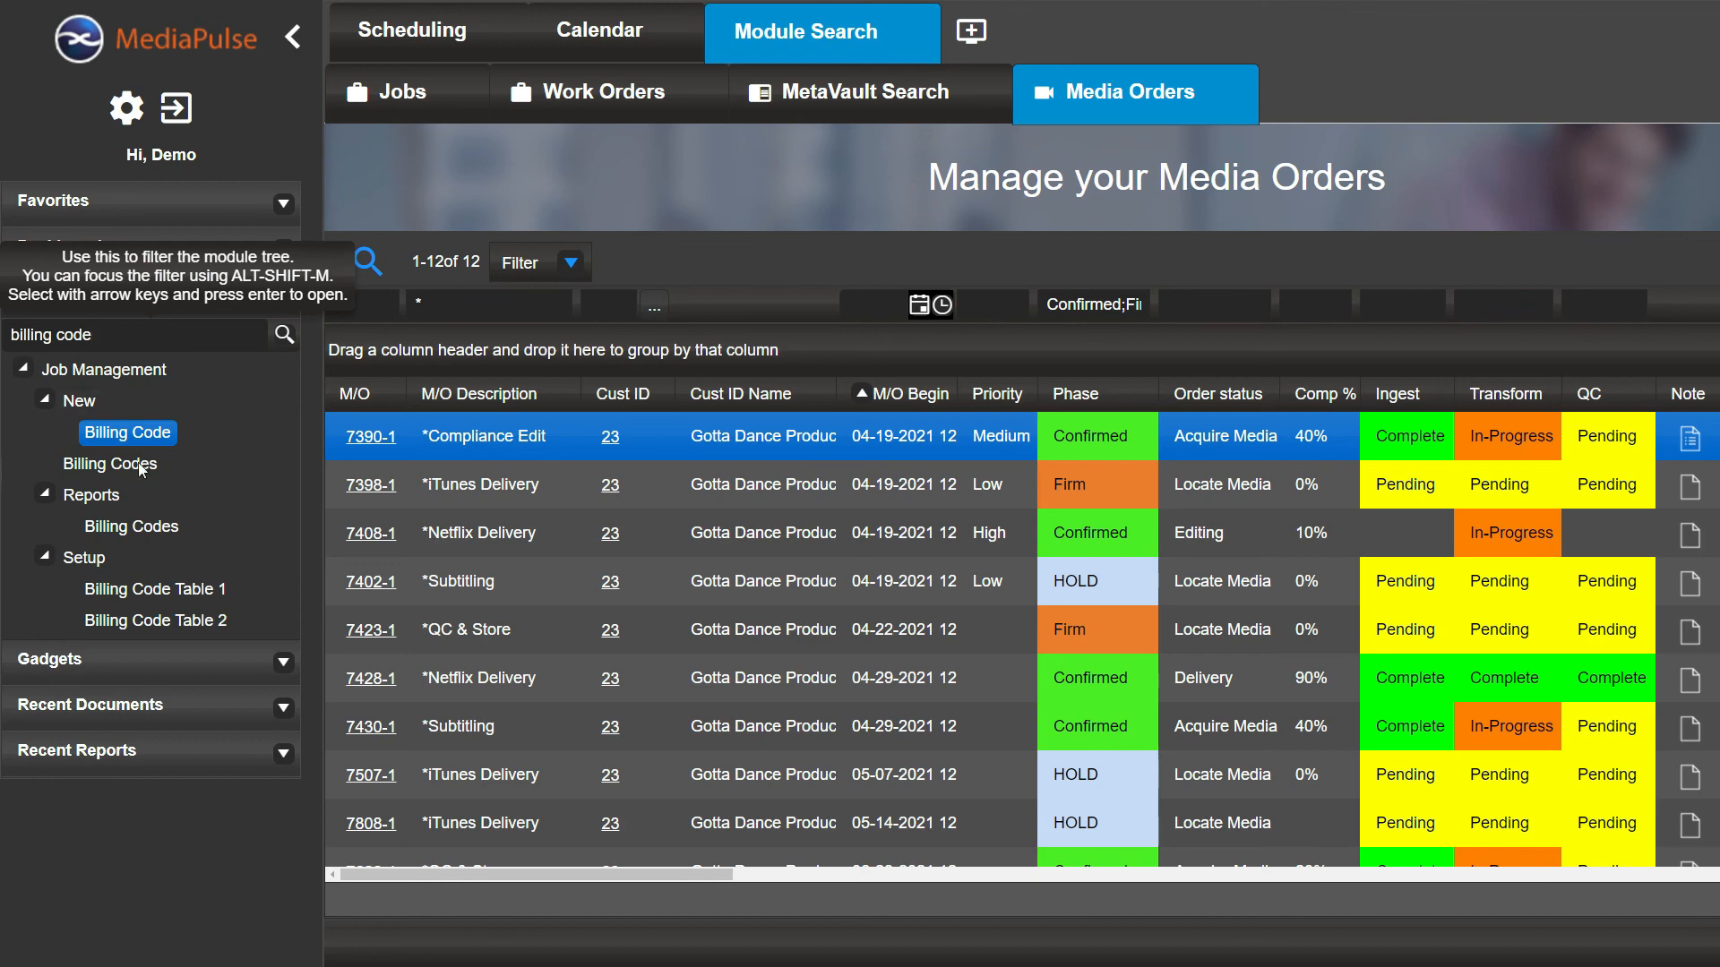
click(167, 524)
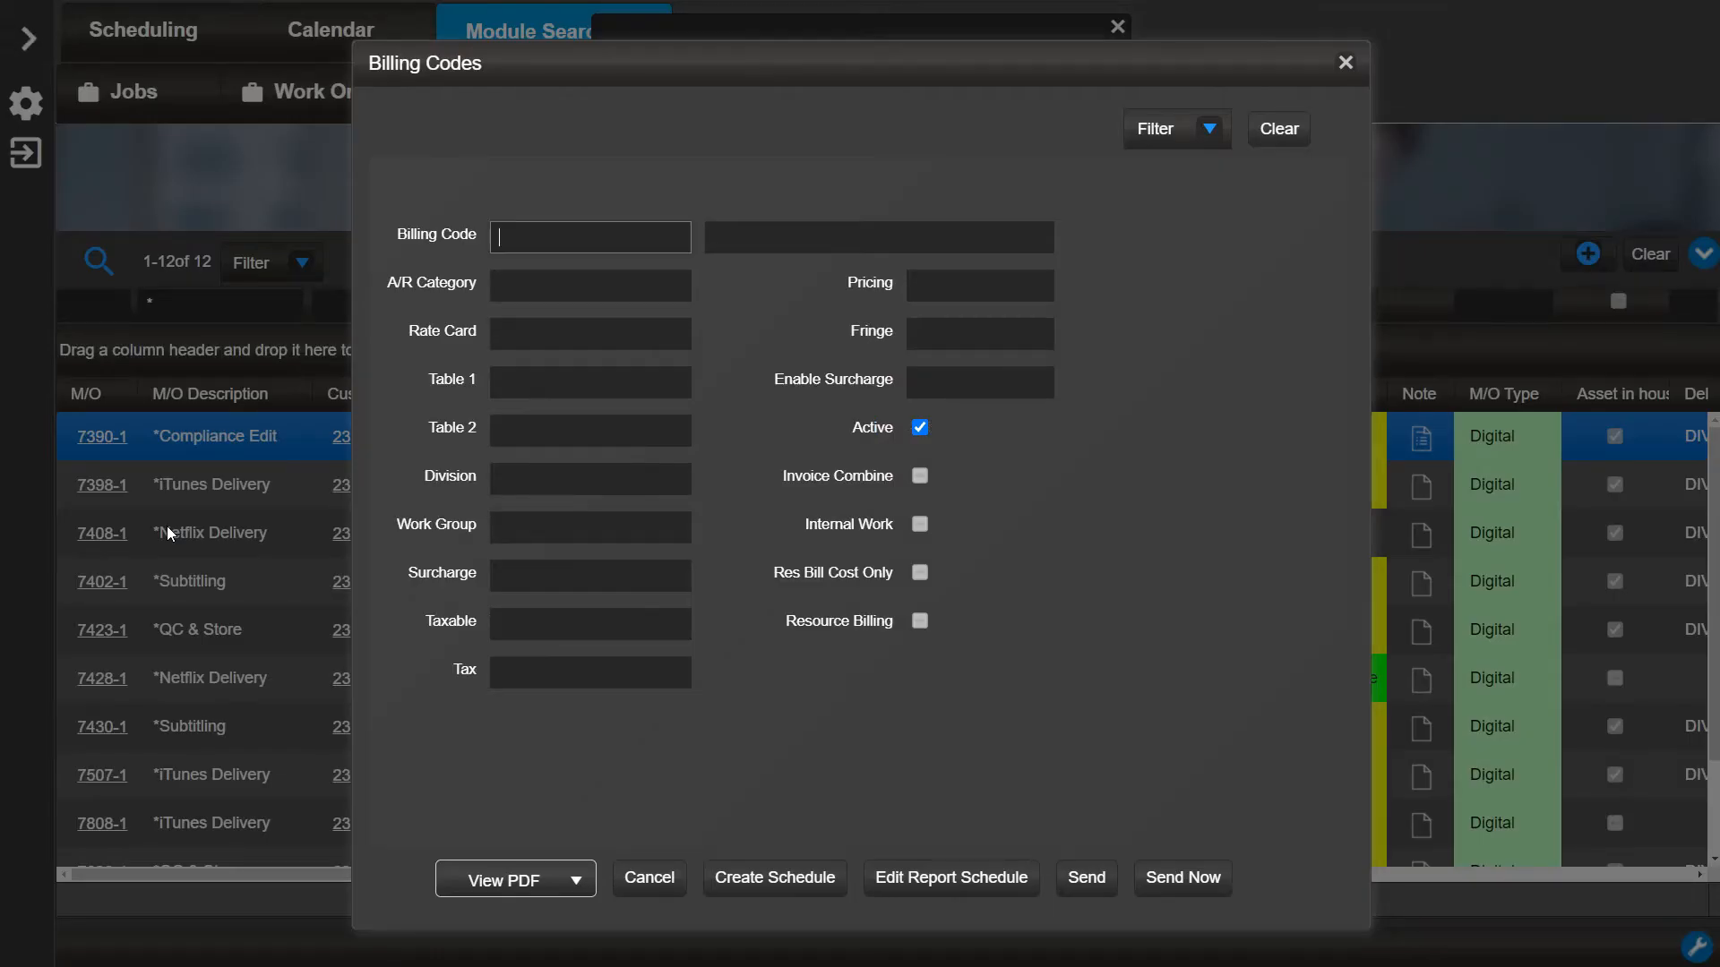
key(Return)
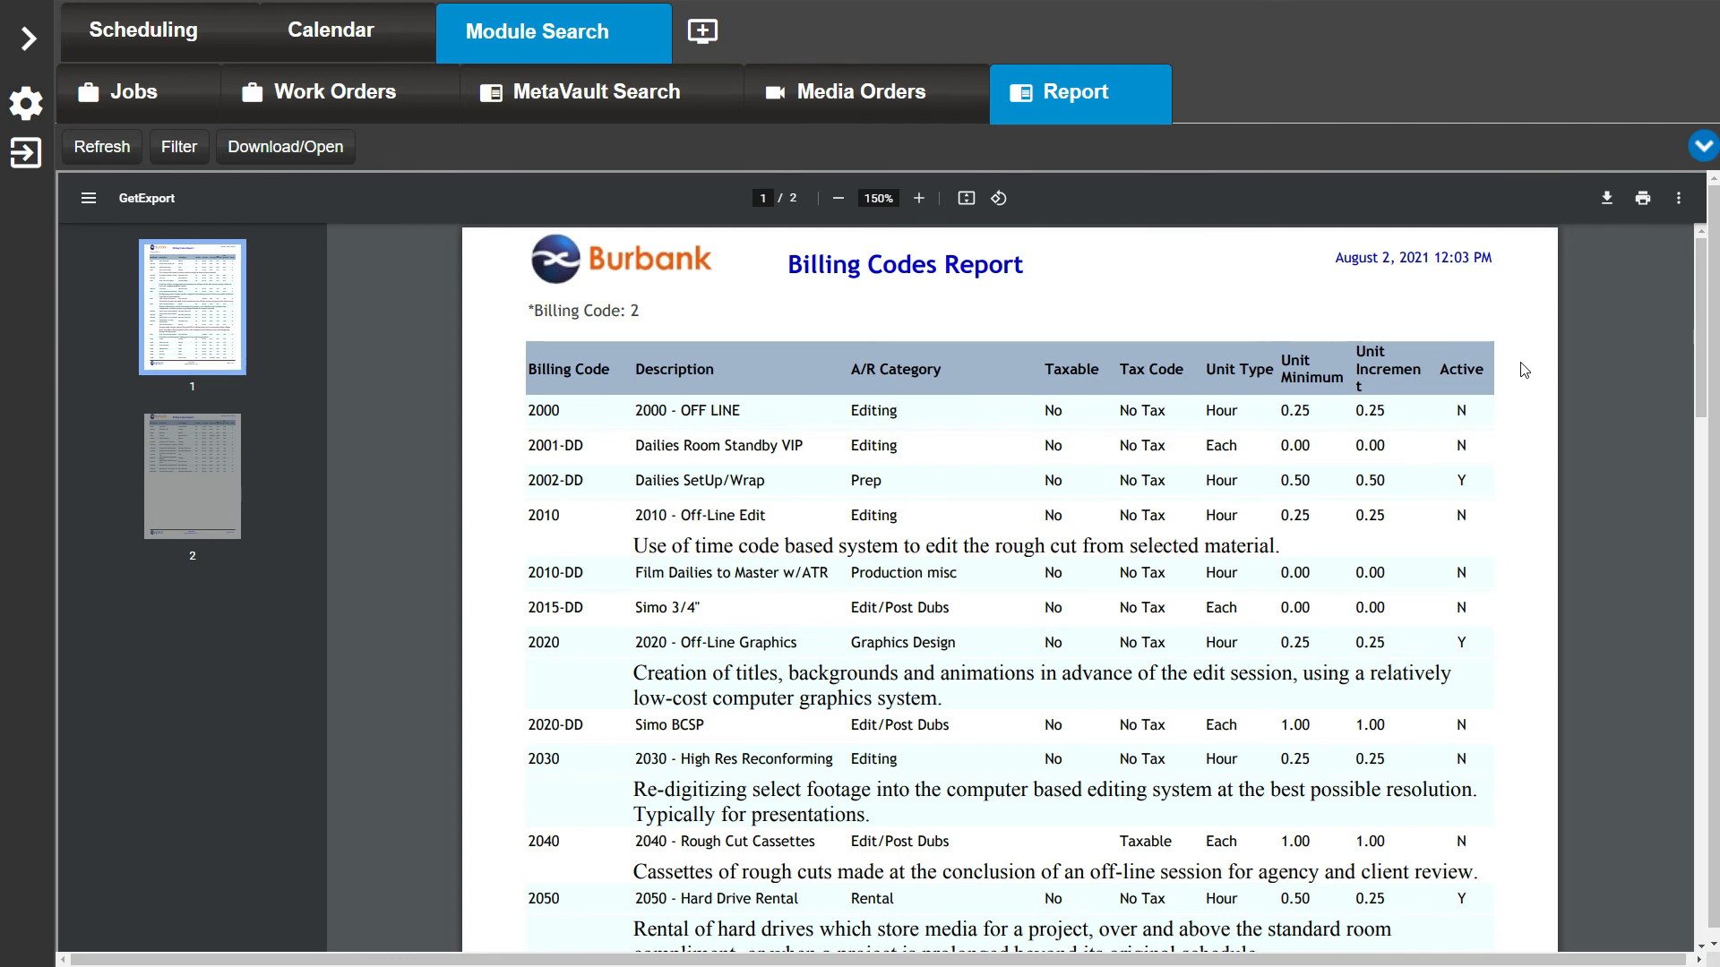
scroll(1531, 394, down, 2)
scroll(1533, 399, up, 2)
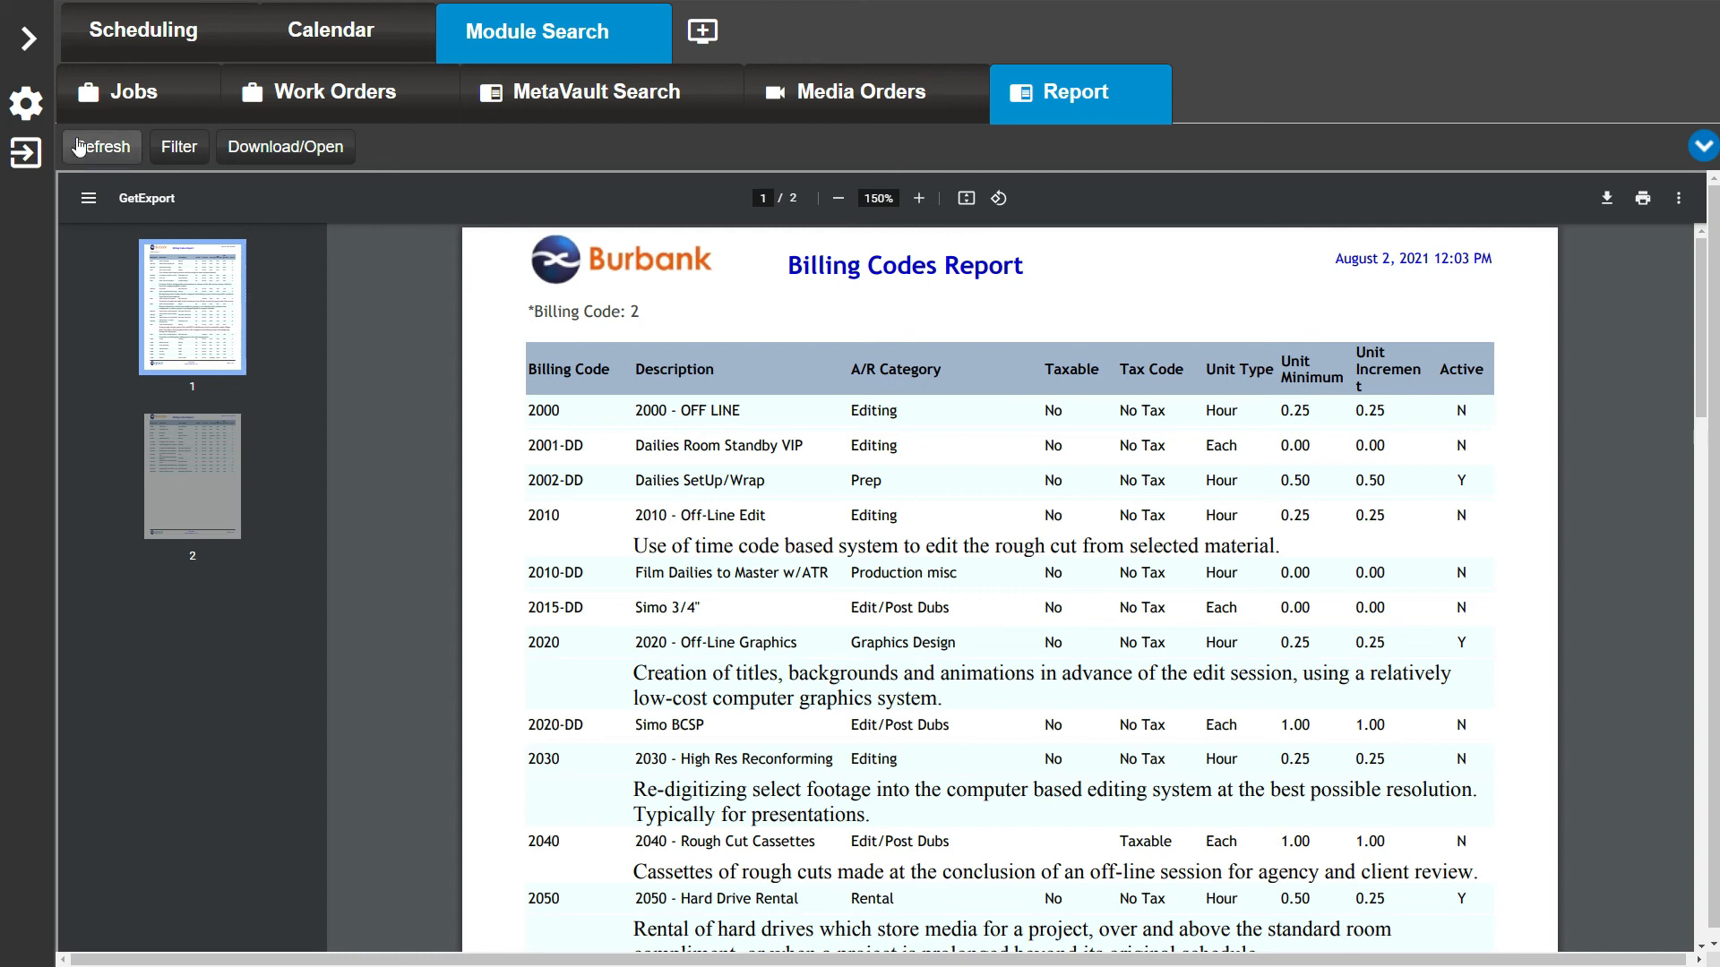
Change the user's division to New York in the options and save, so the open Billing Codes report uses that division's template
click(34, 107)
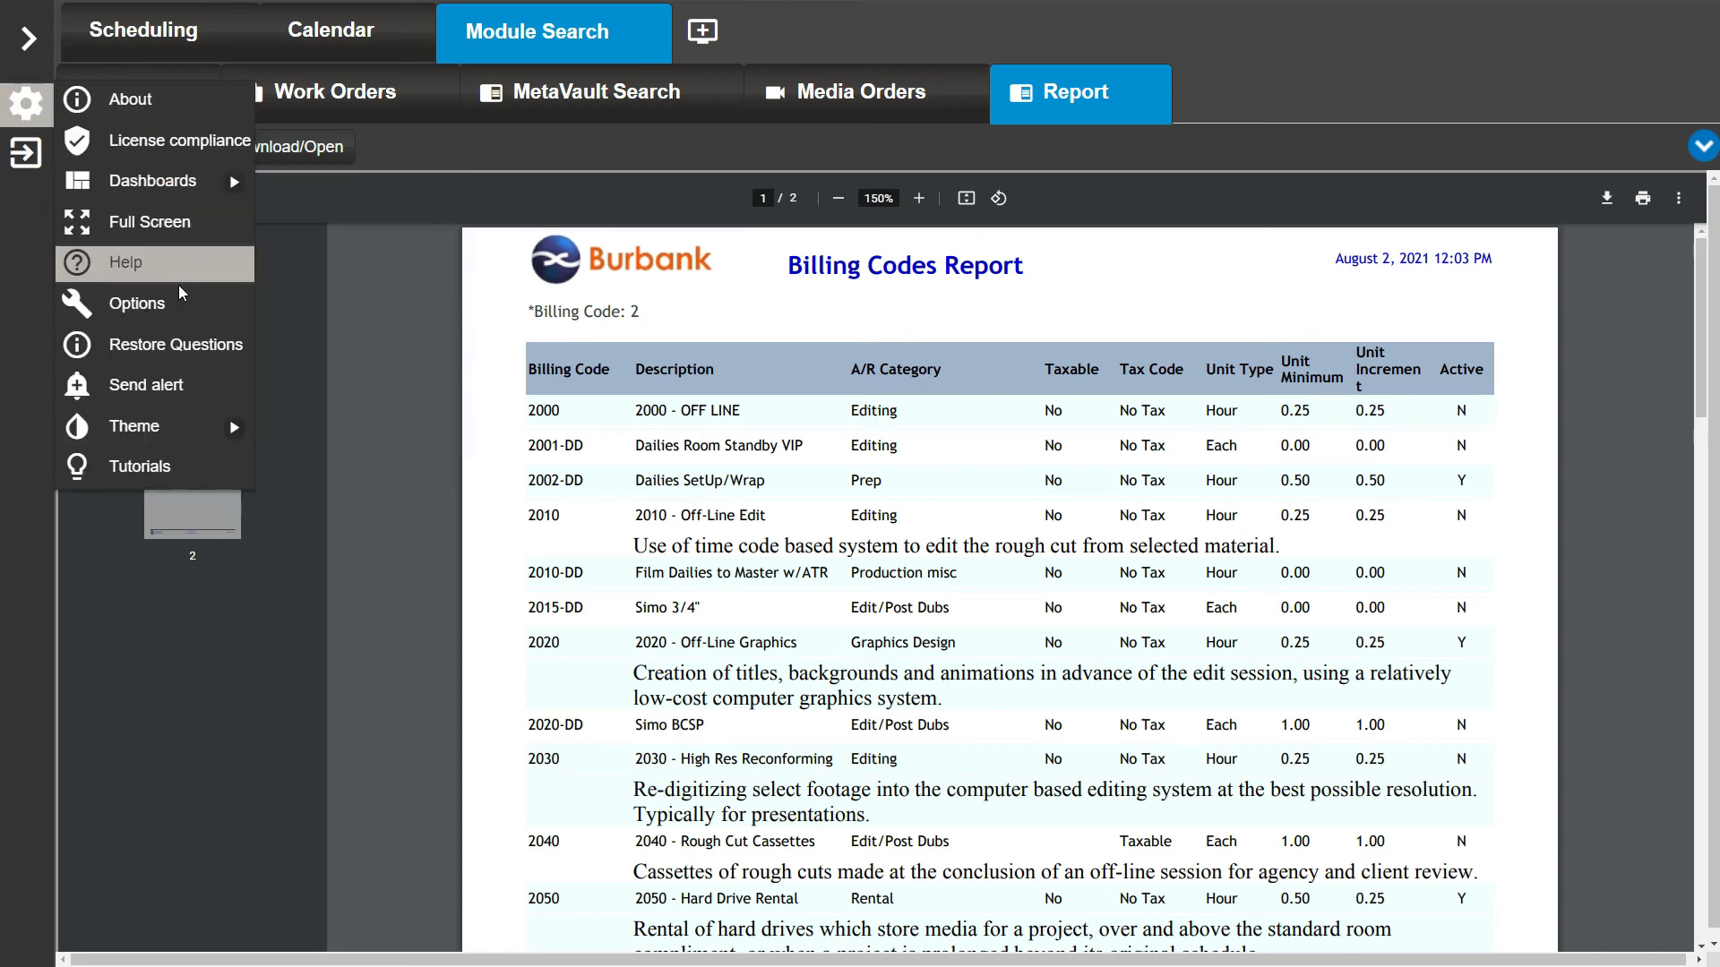
click(190, 313)
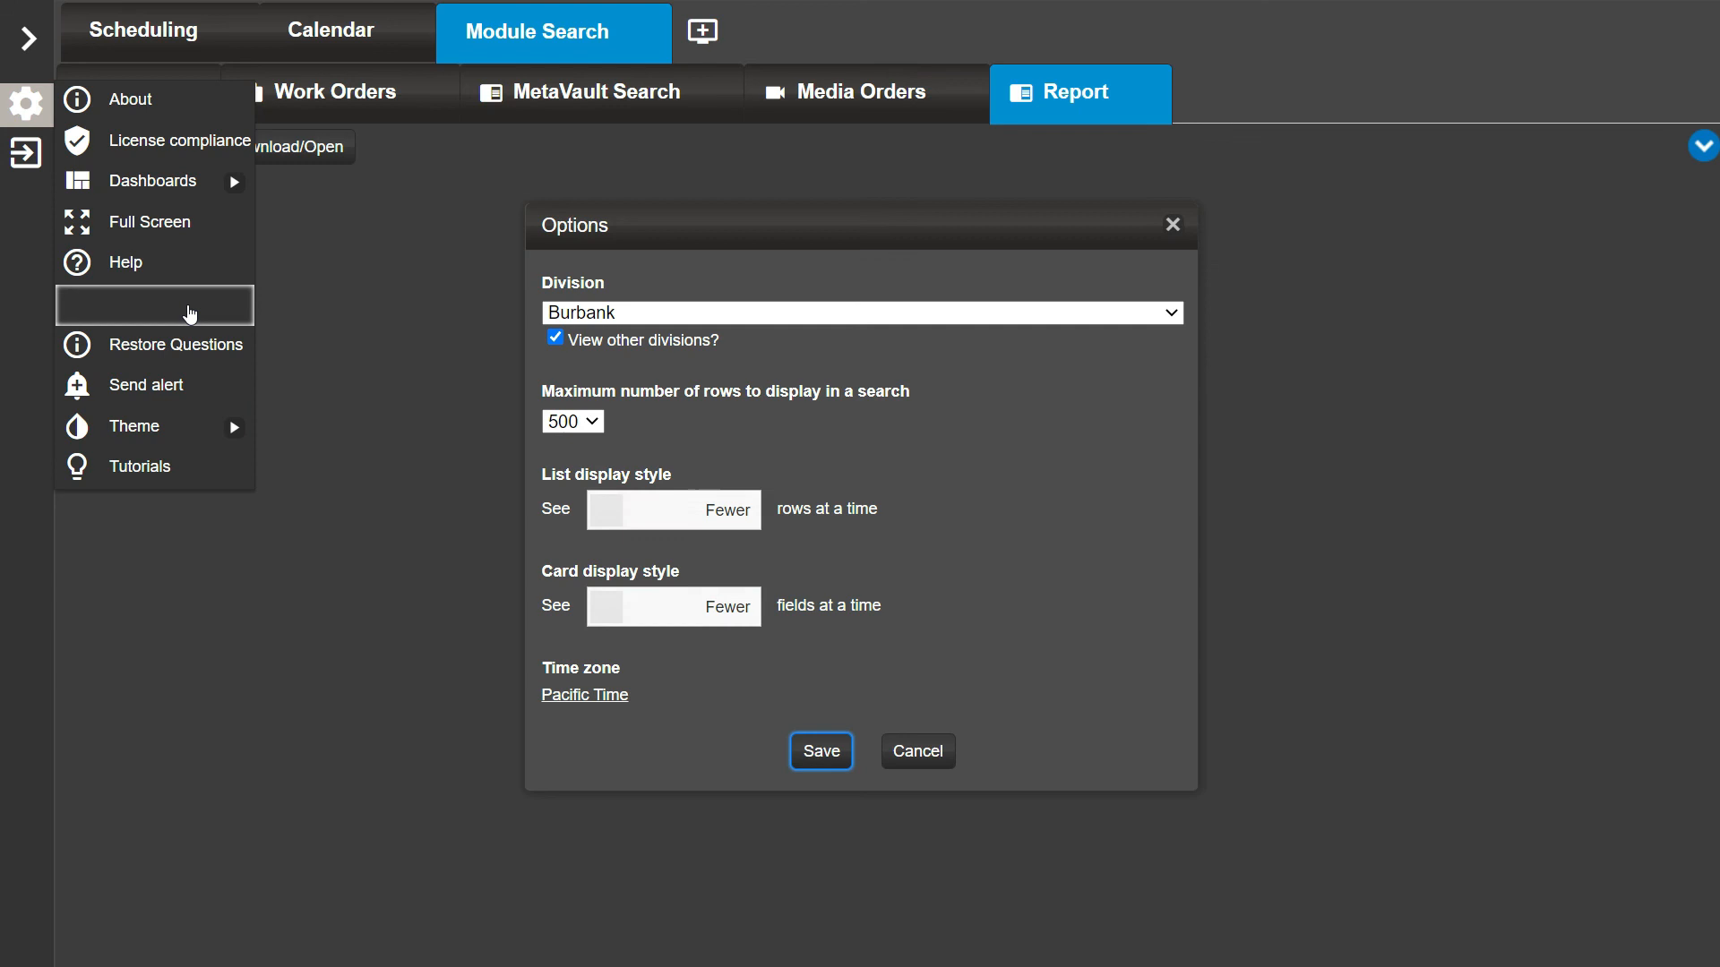
click(609, 315)
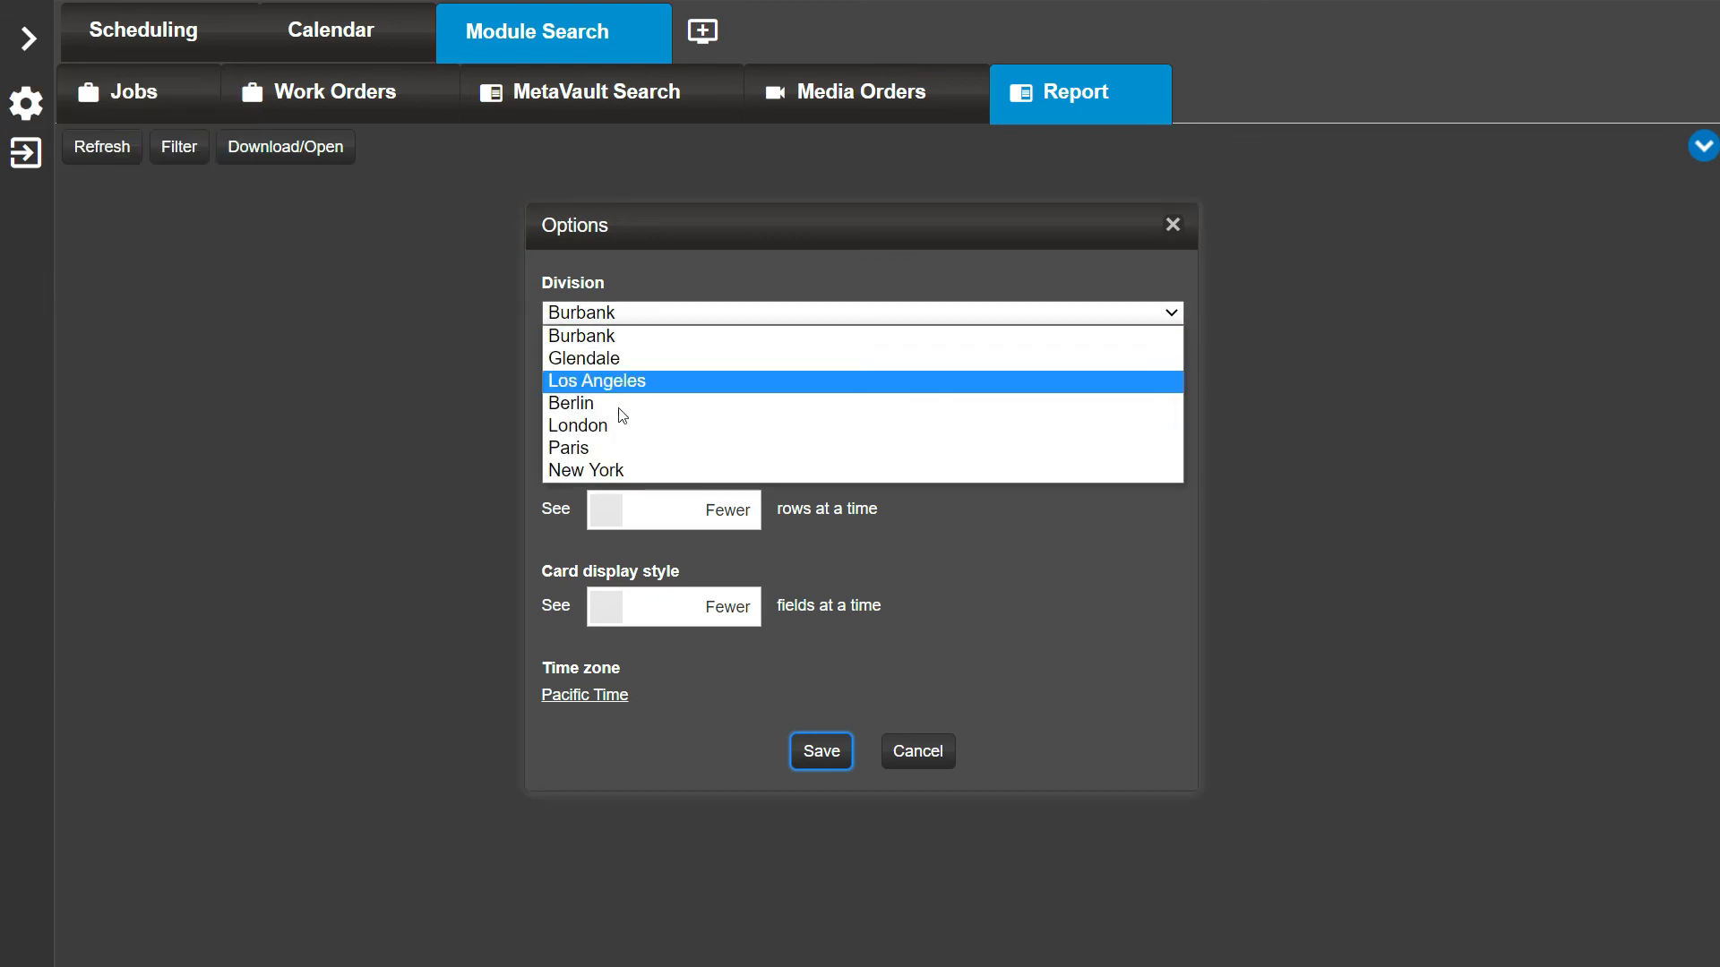
click(638, 469)
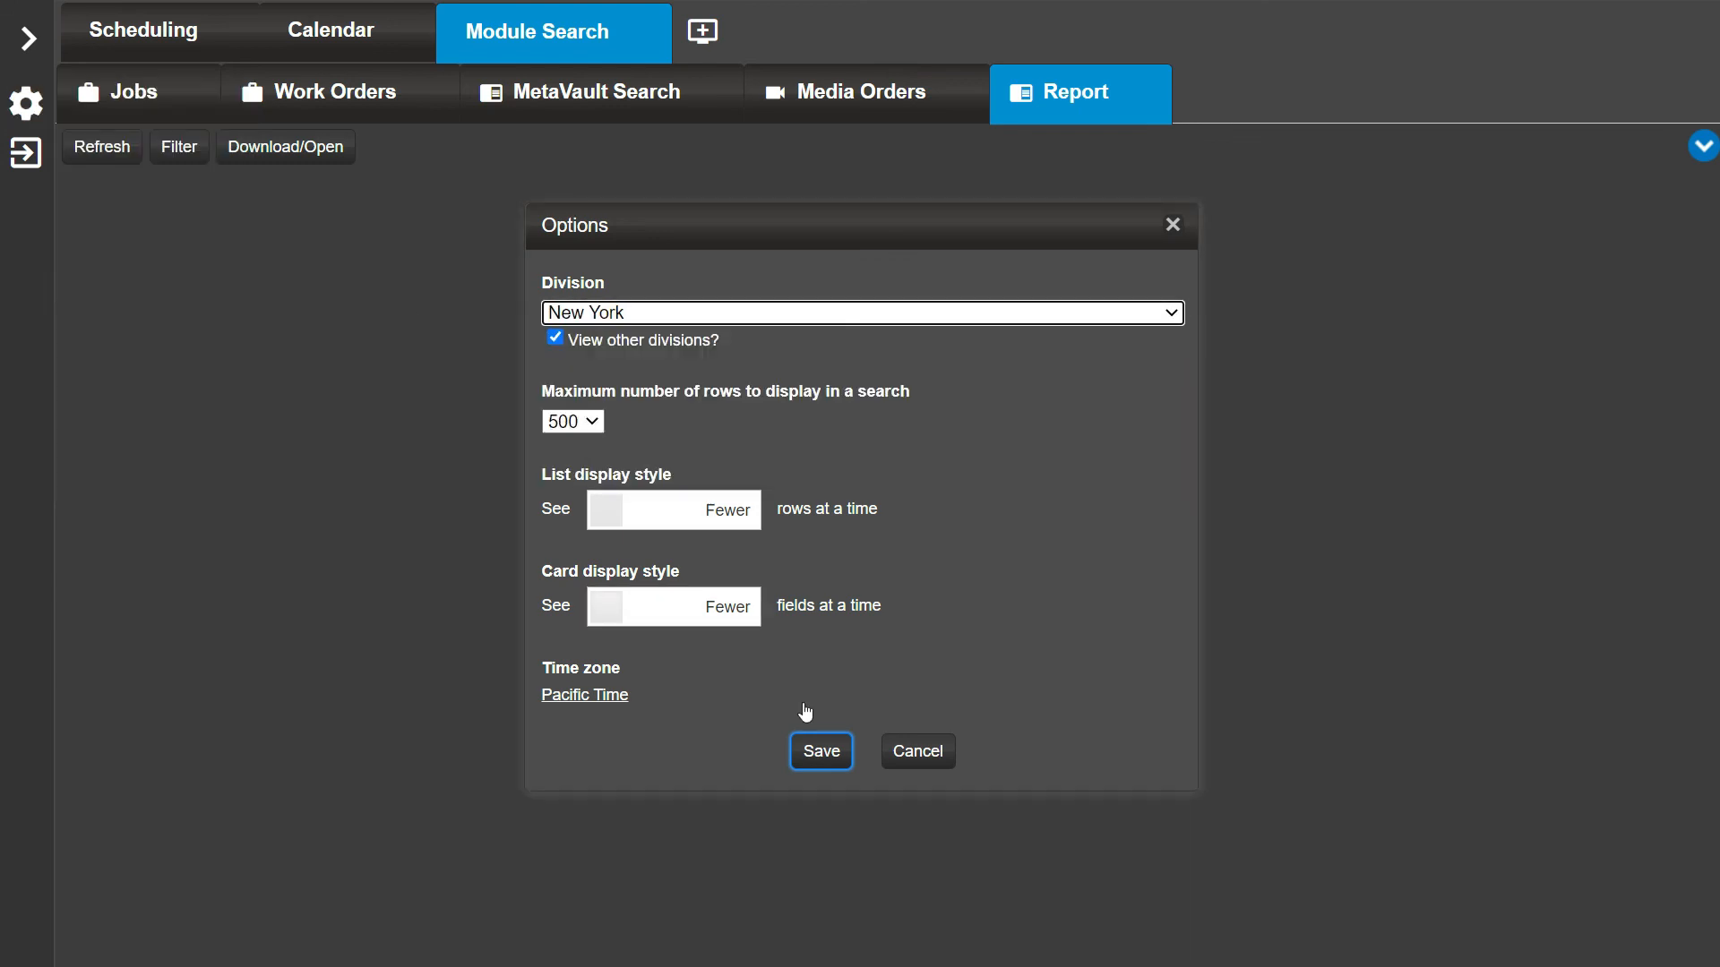
click(816, 753)
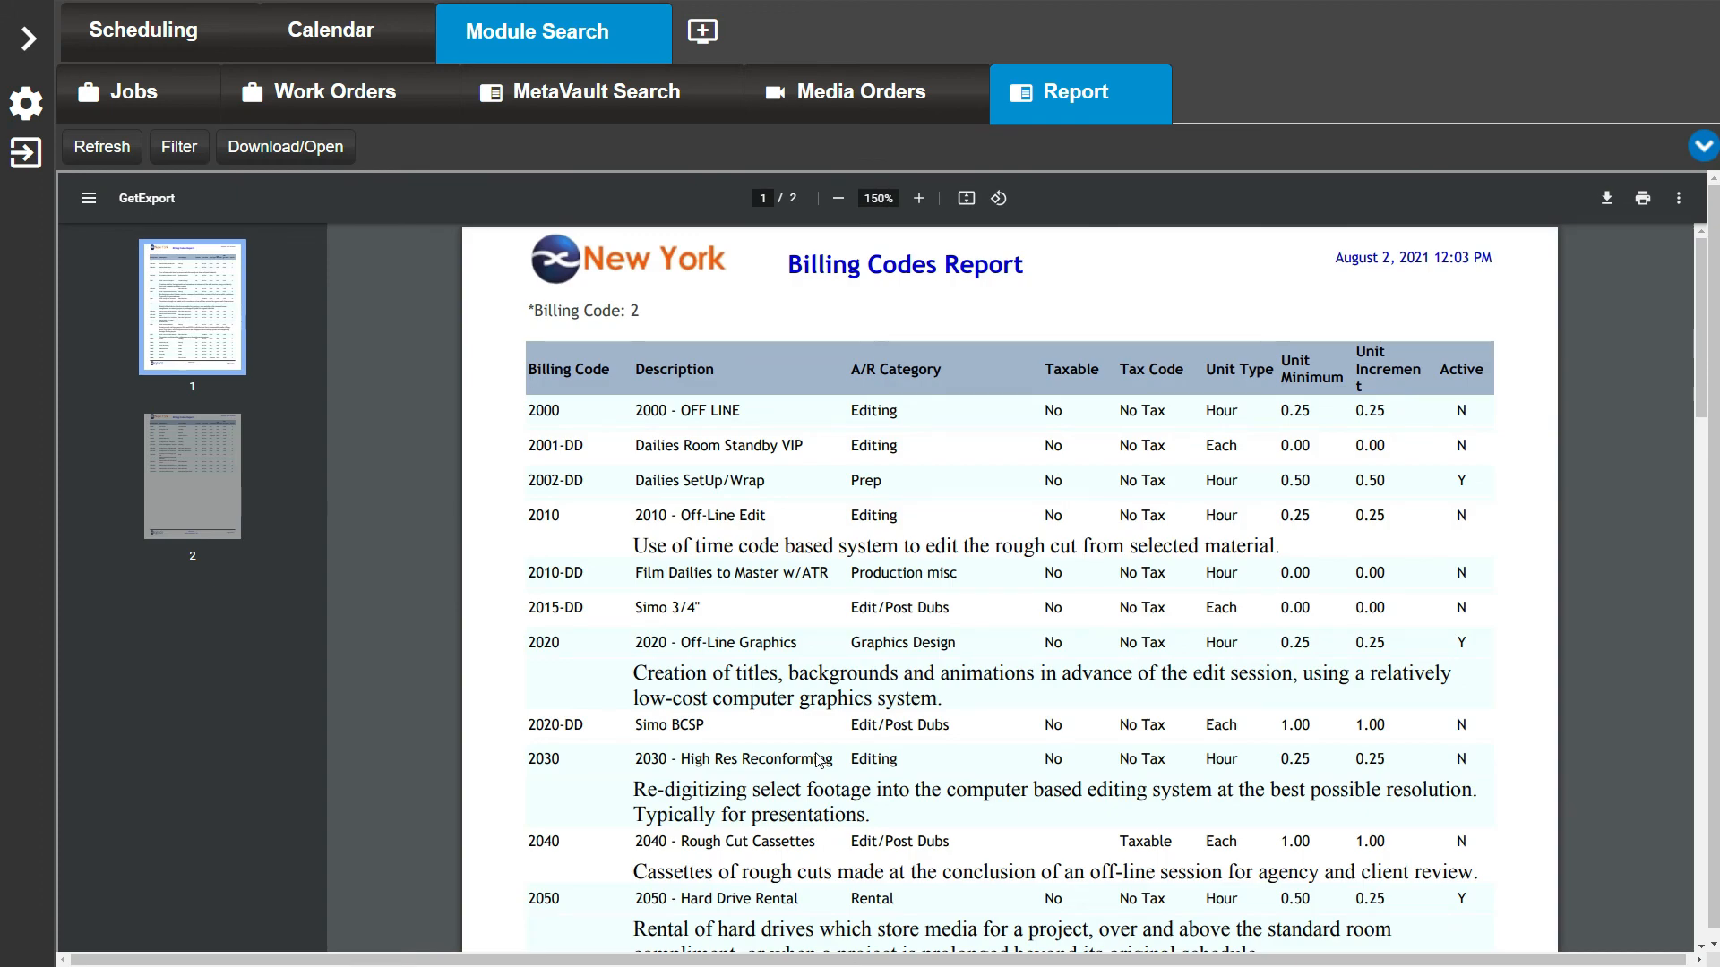